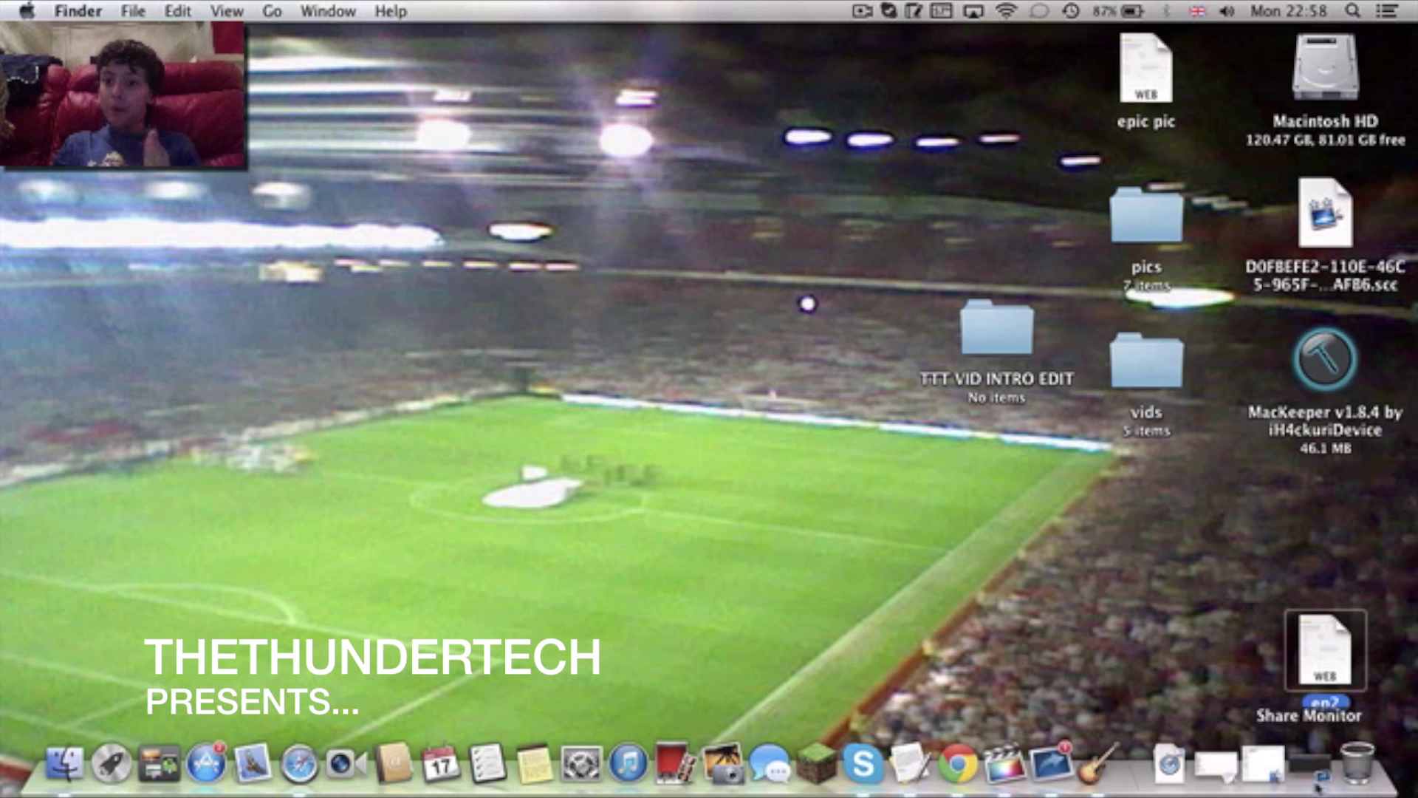
Open Share Monitor and the Movies folder from the Dock, then close both windows
click(1316, 776)
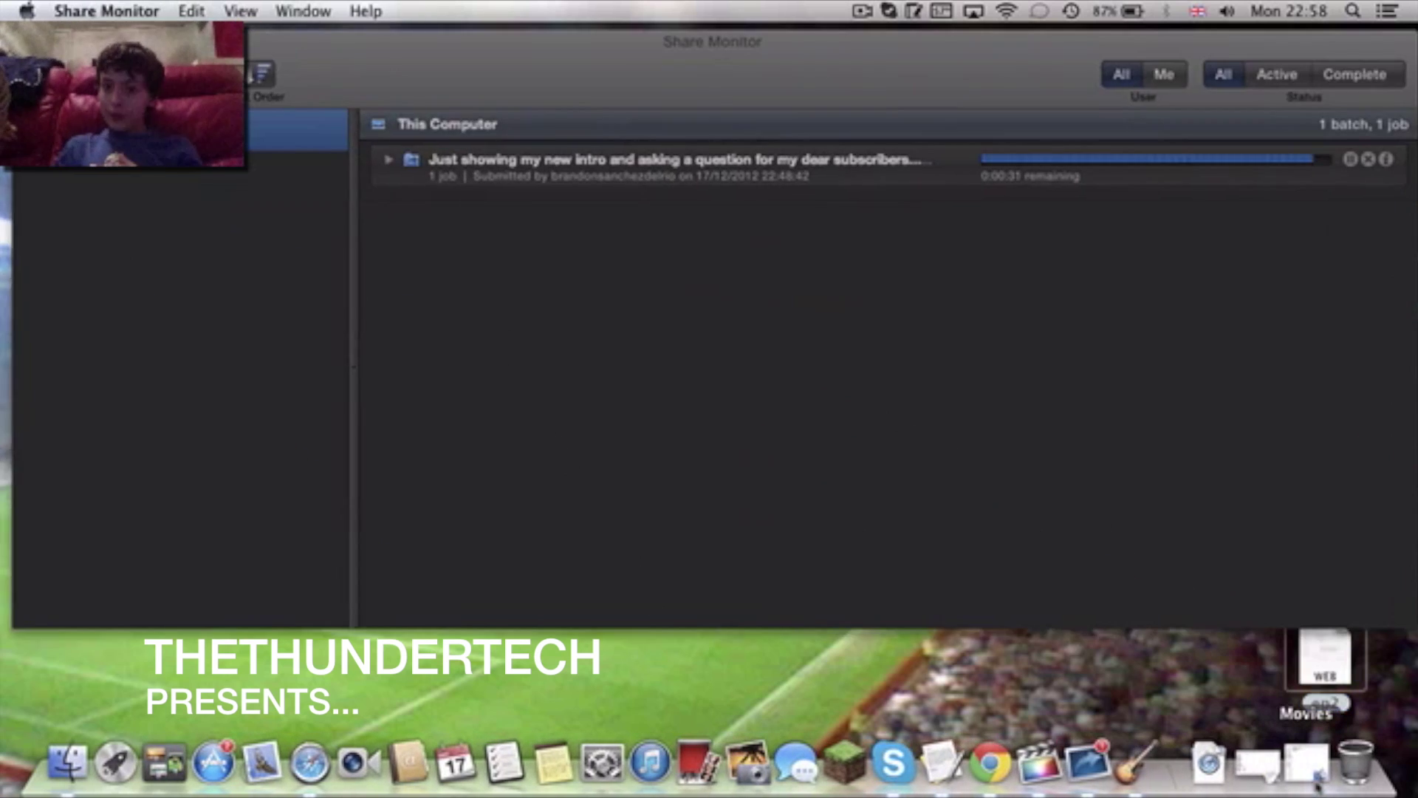
click(1318, 776)
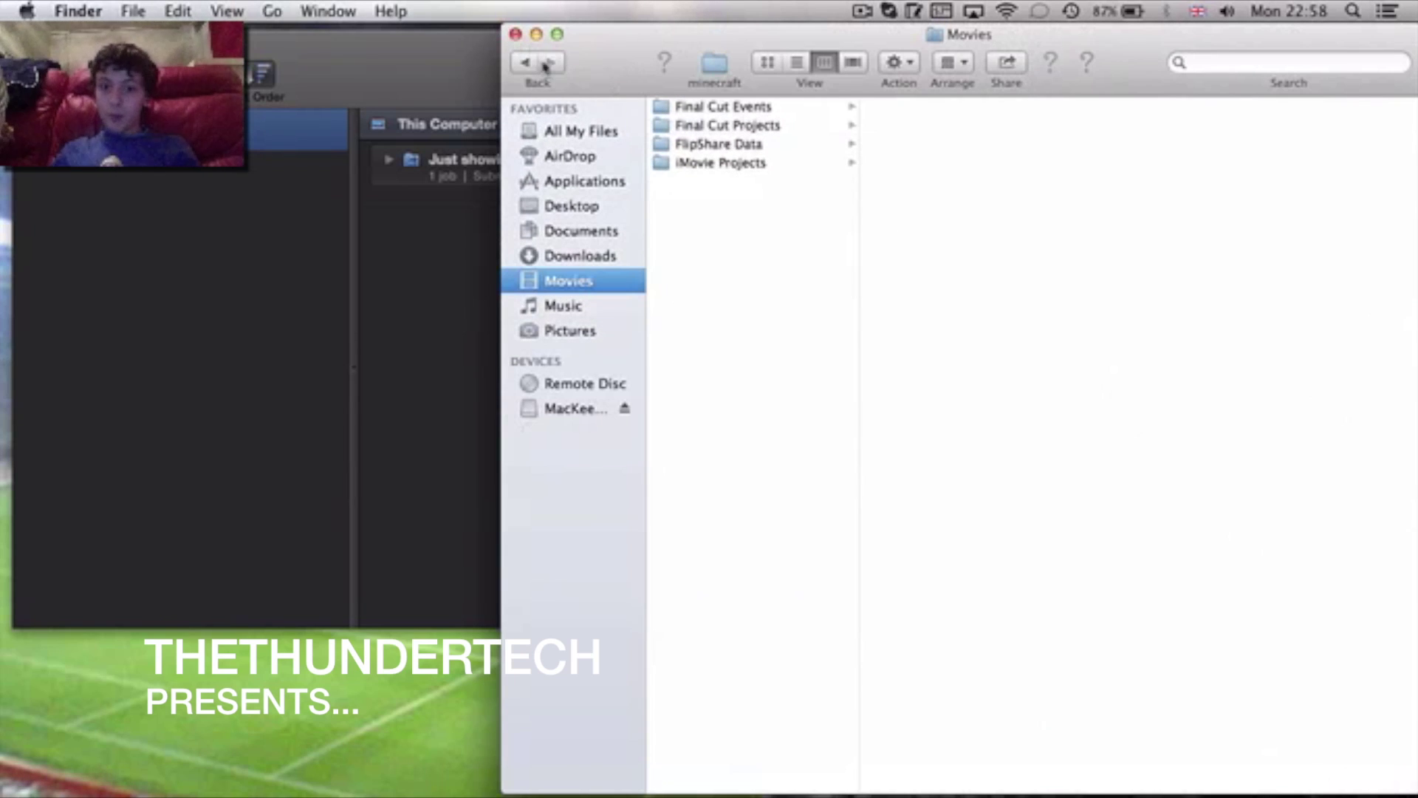
click(517, 35)
key(super+w)
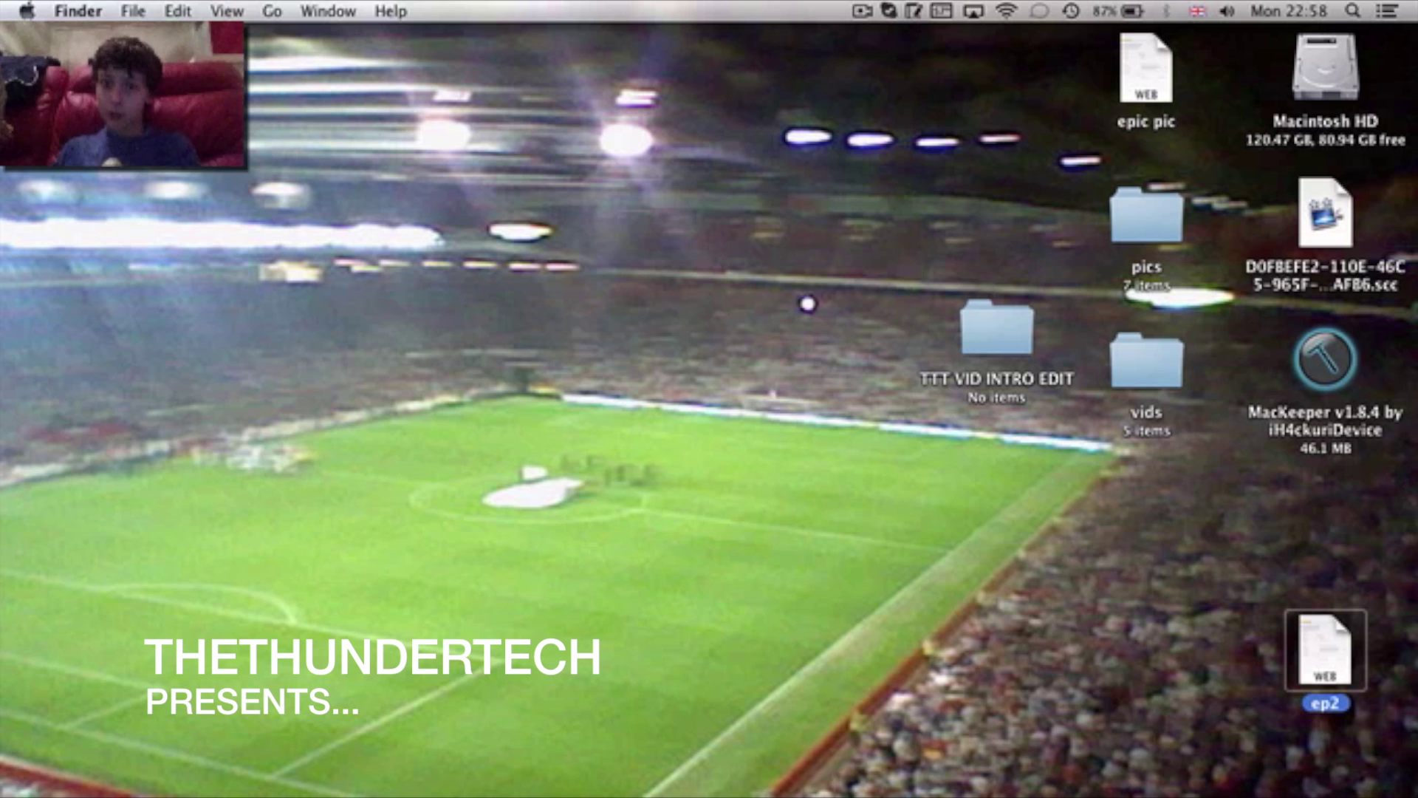
Check the ScreenFlow recording menu, then select the scc file on the desktop
click(860, 11)
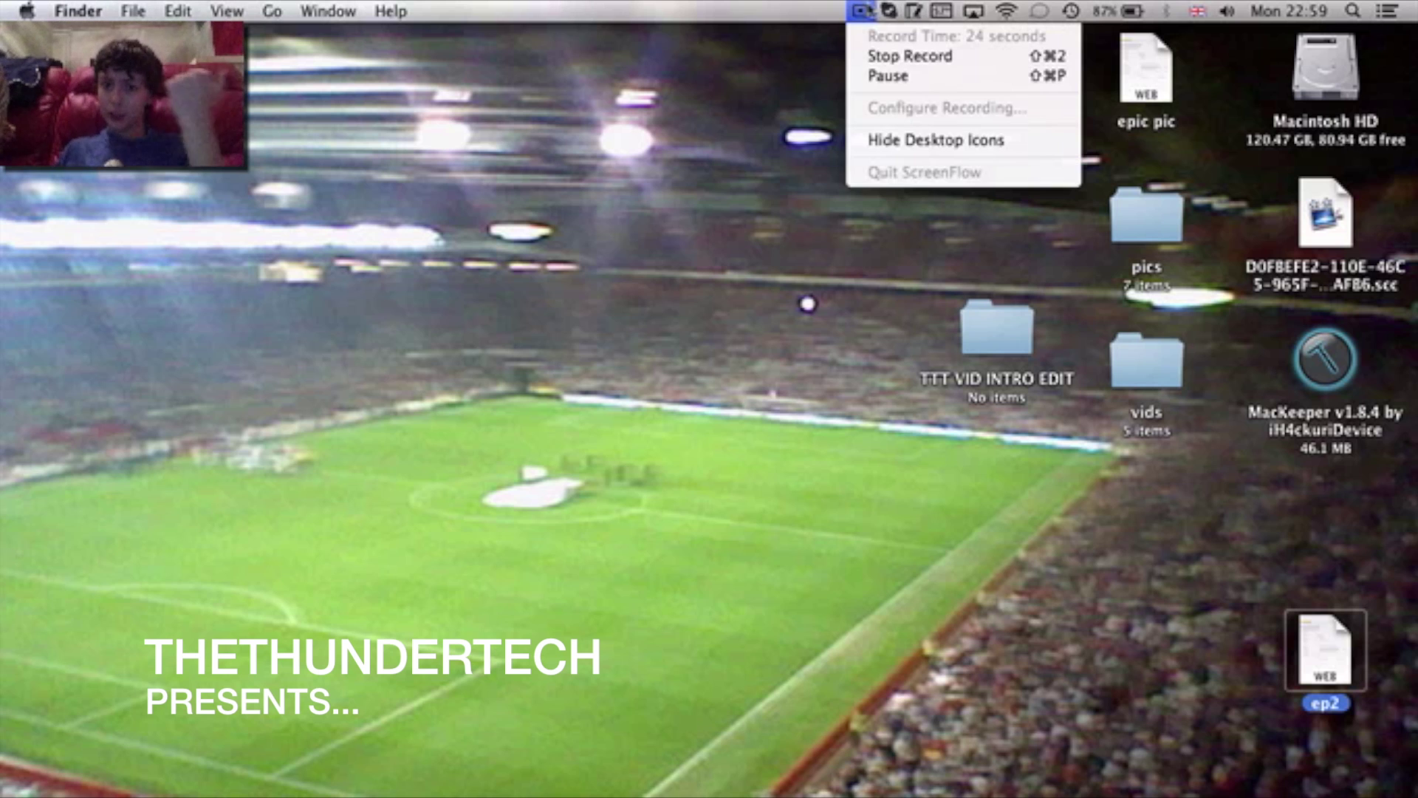
click(800, 74)
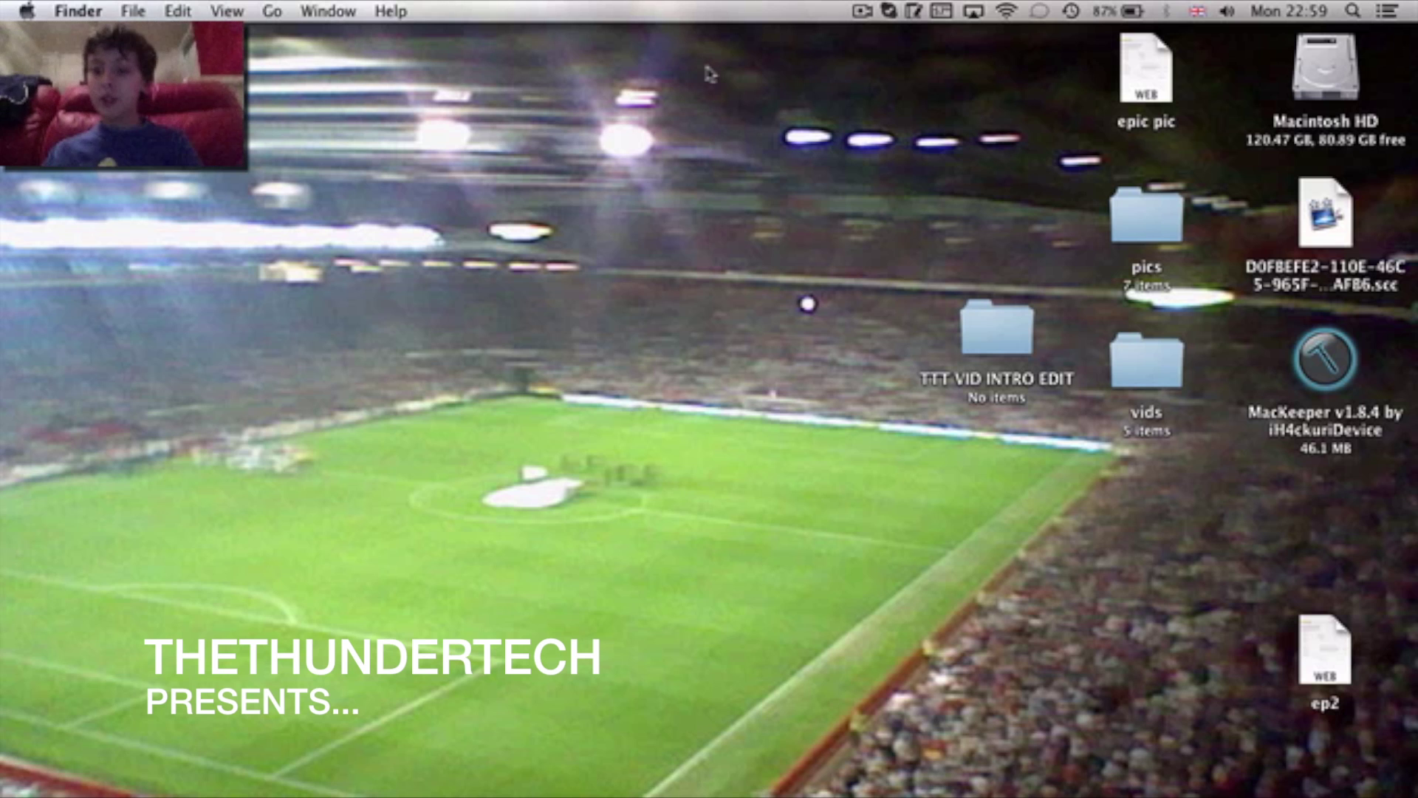
click(1331, 216)
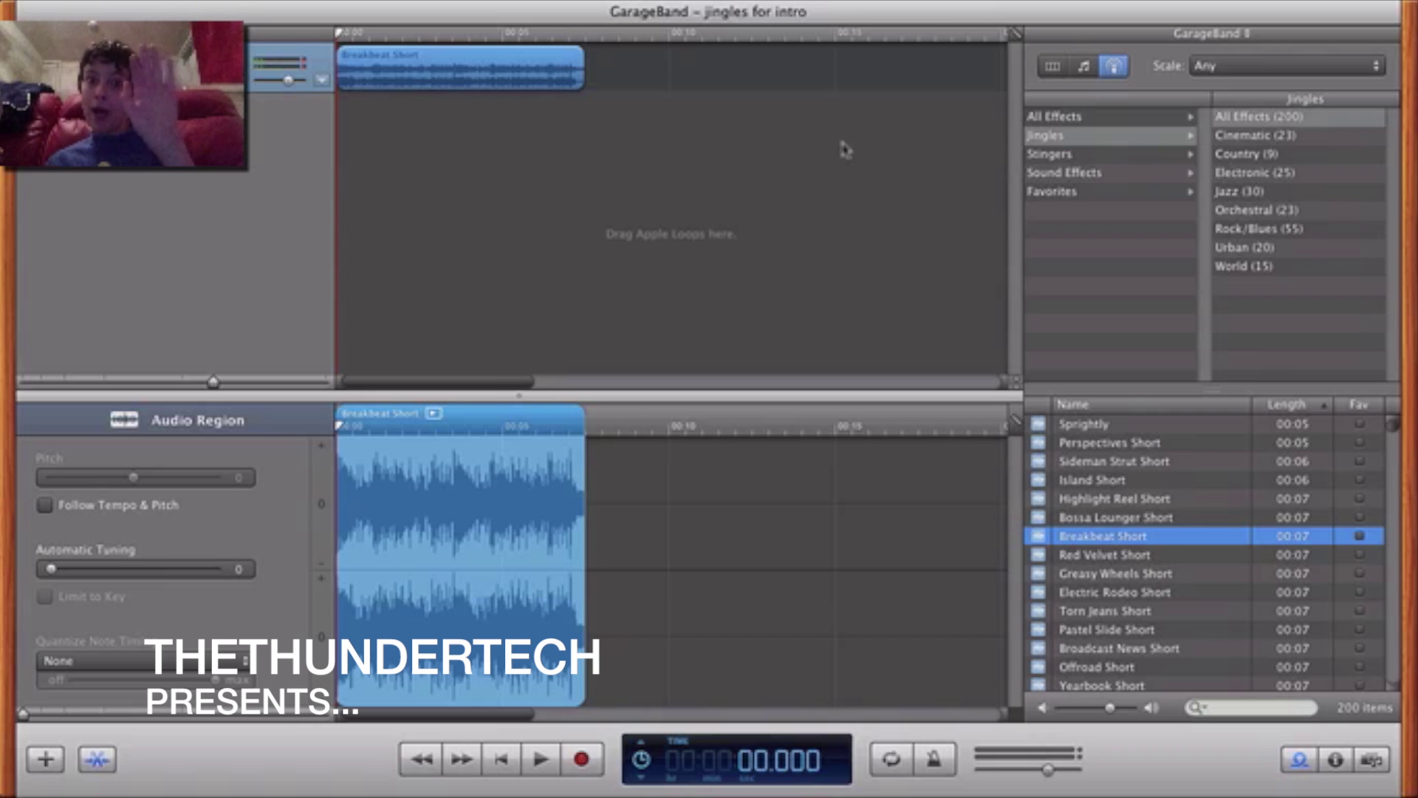
Quit GarageBand, discarding unsaved changes to the jingles for intro project
click(815, 11)
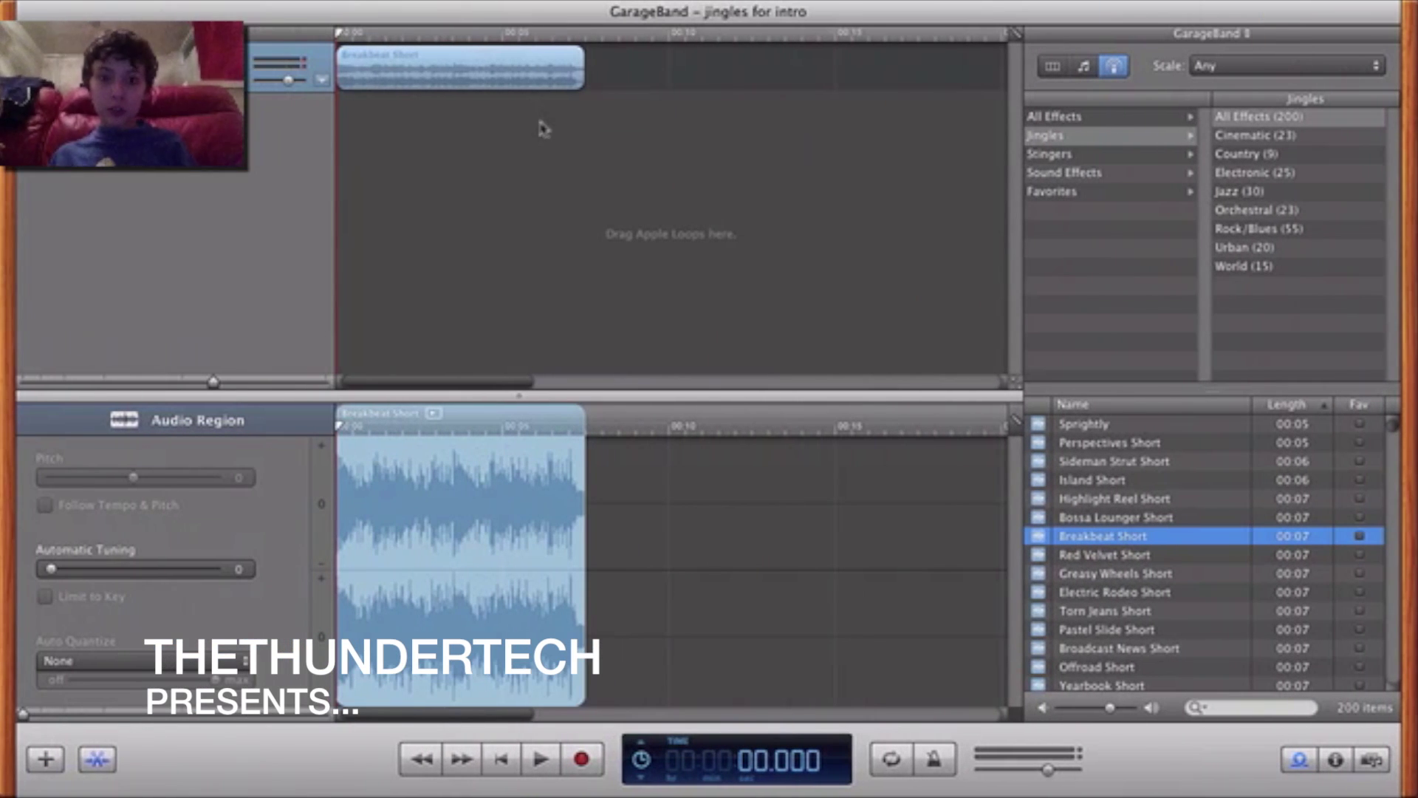
key(super+q)
key(super+d)
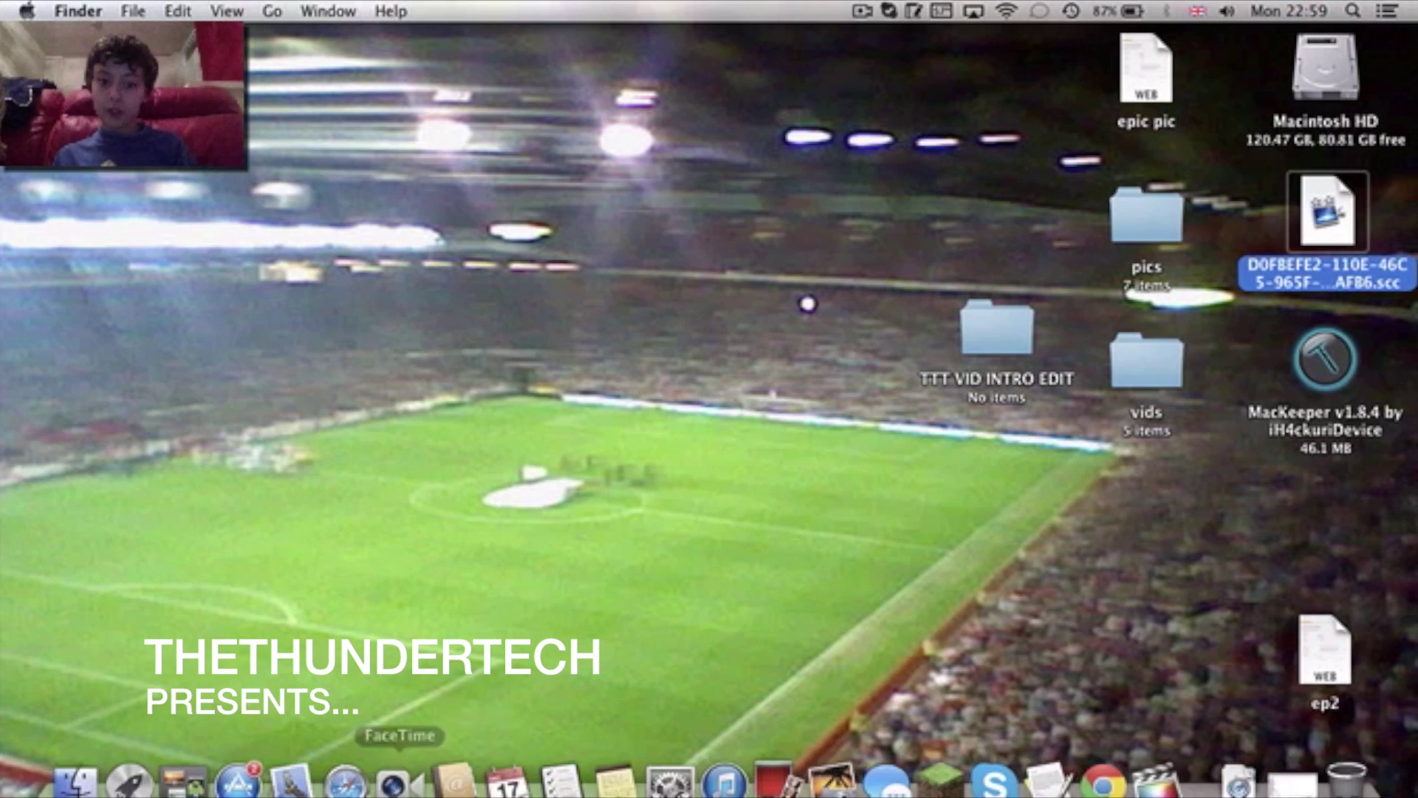
click(725, 765)
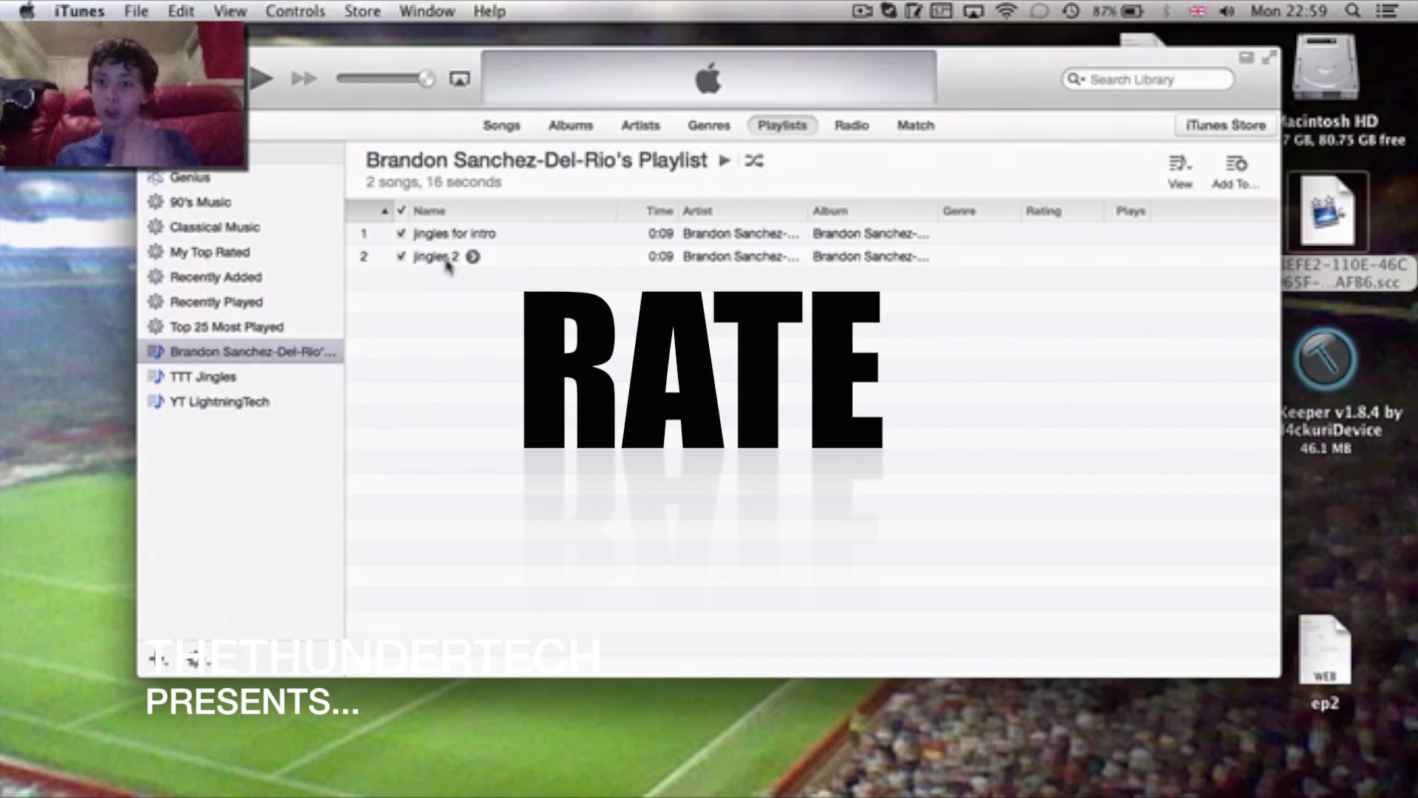
Preview jingles 2, jingles for intro and jingles TTT across the iTunes playlists
double_click(443, 263)
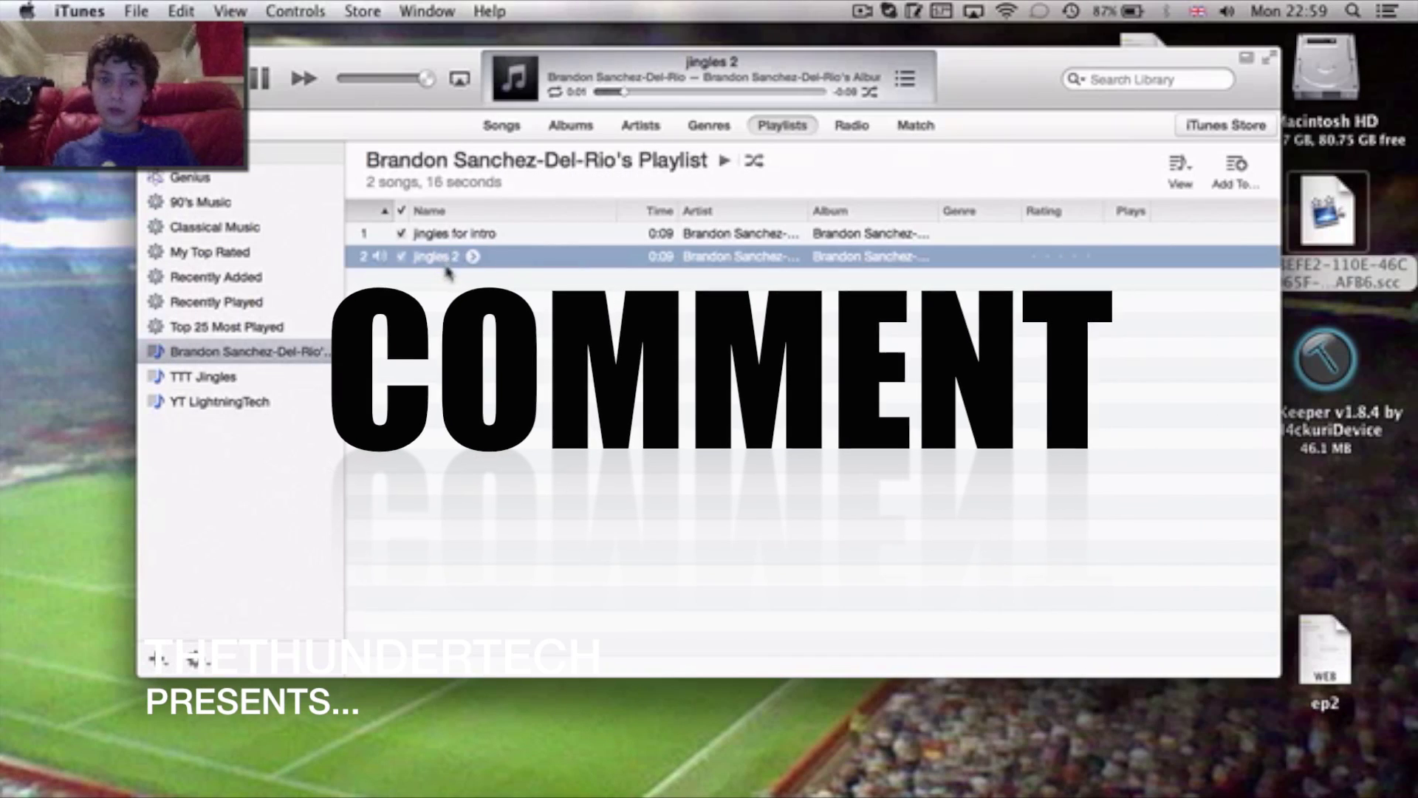
key(space)
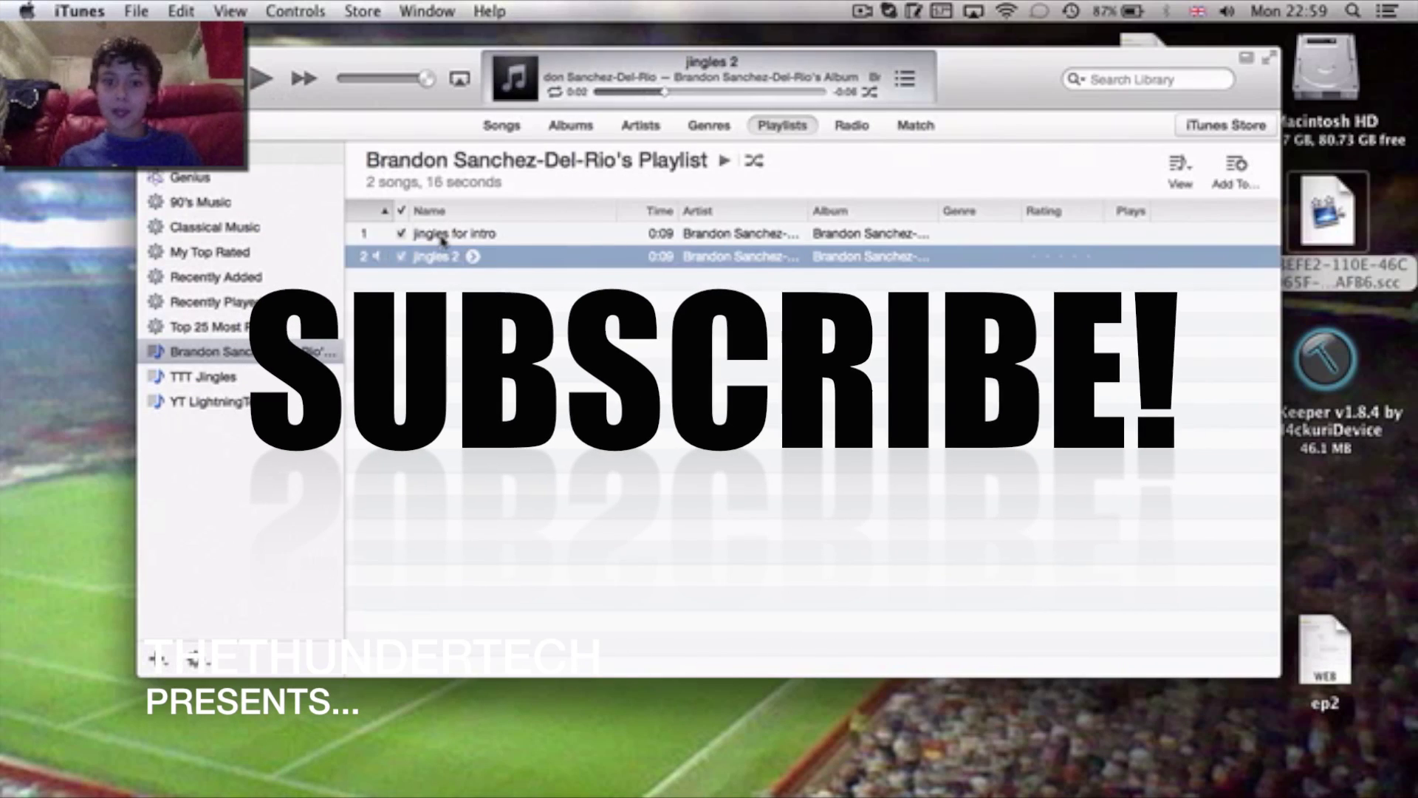
double_click(428, 234)
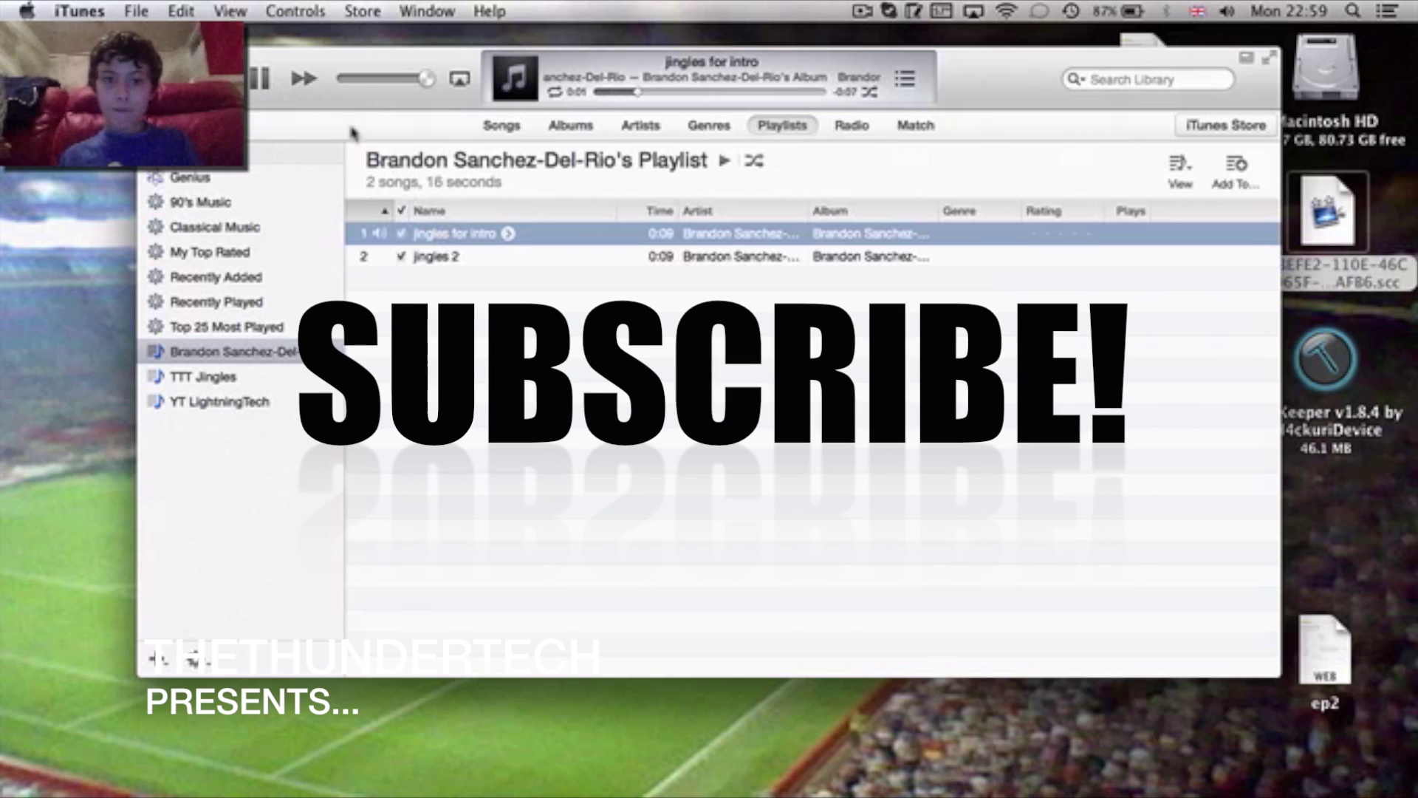
key(space)
click(255, 377)
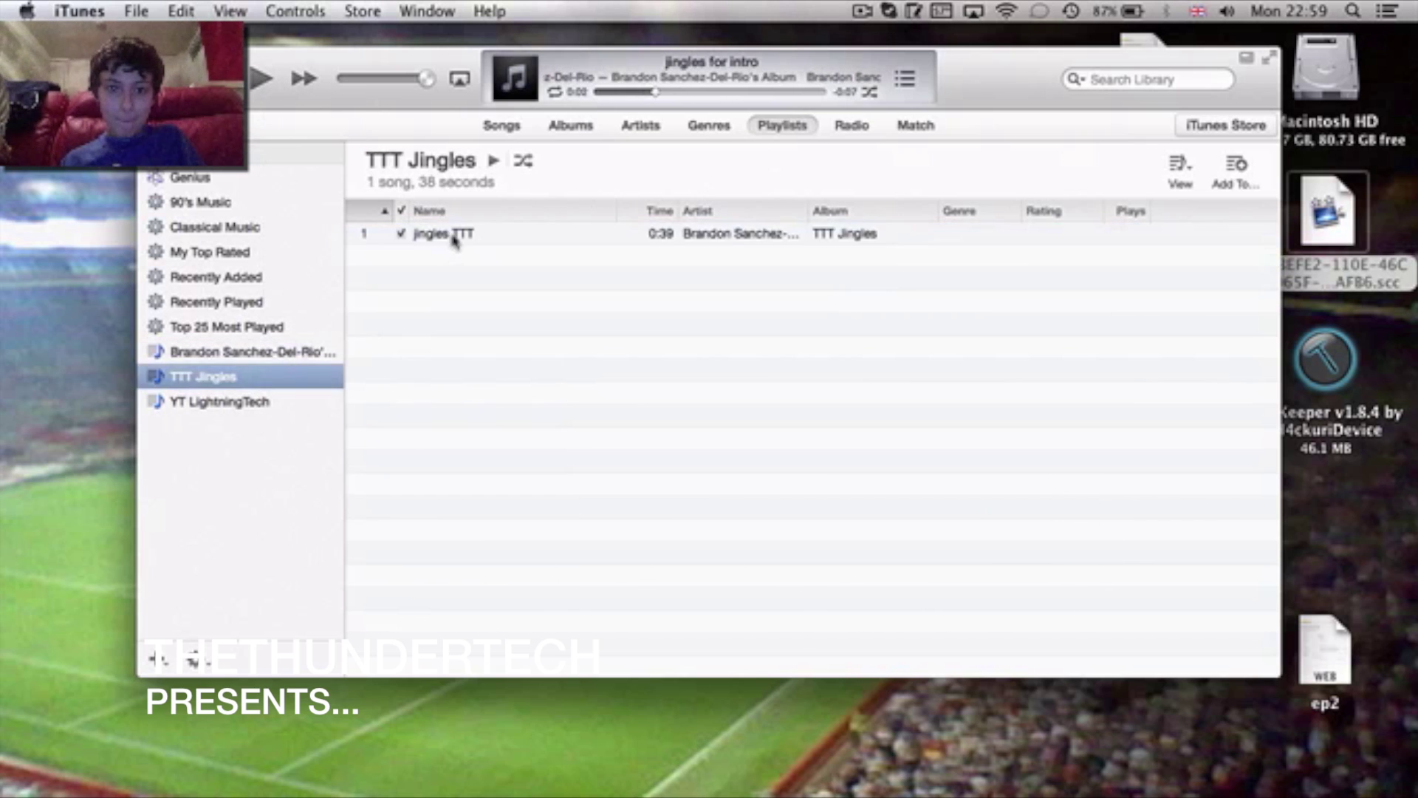
double_click(453, 235)
key(space)
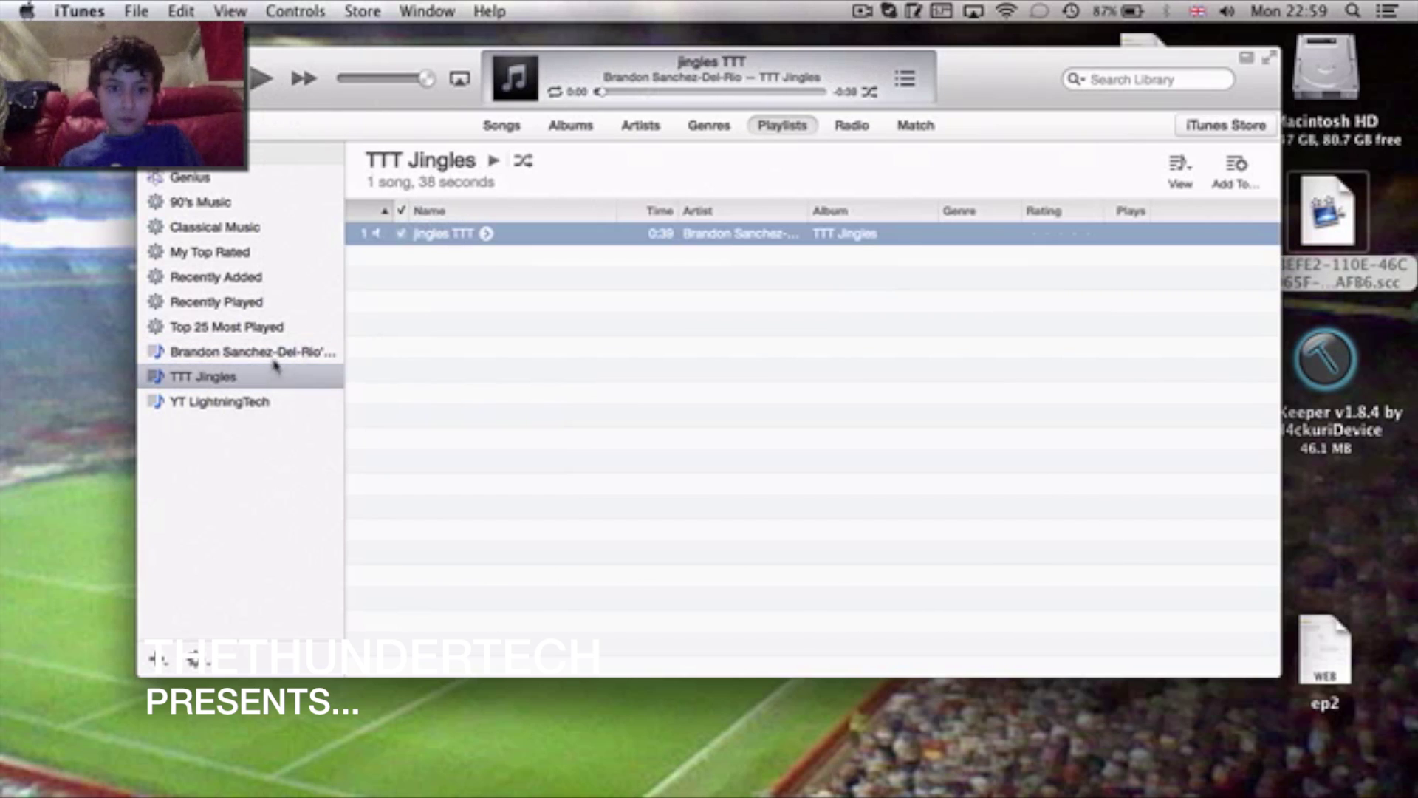
click(285, 350)
double_click(524, 259)
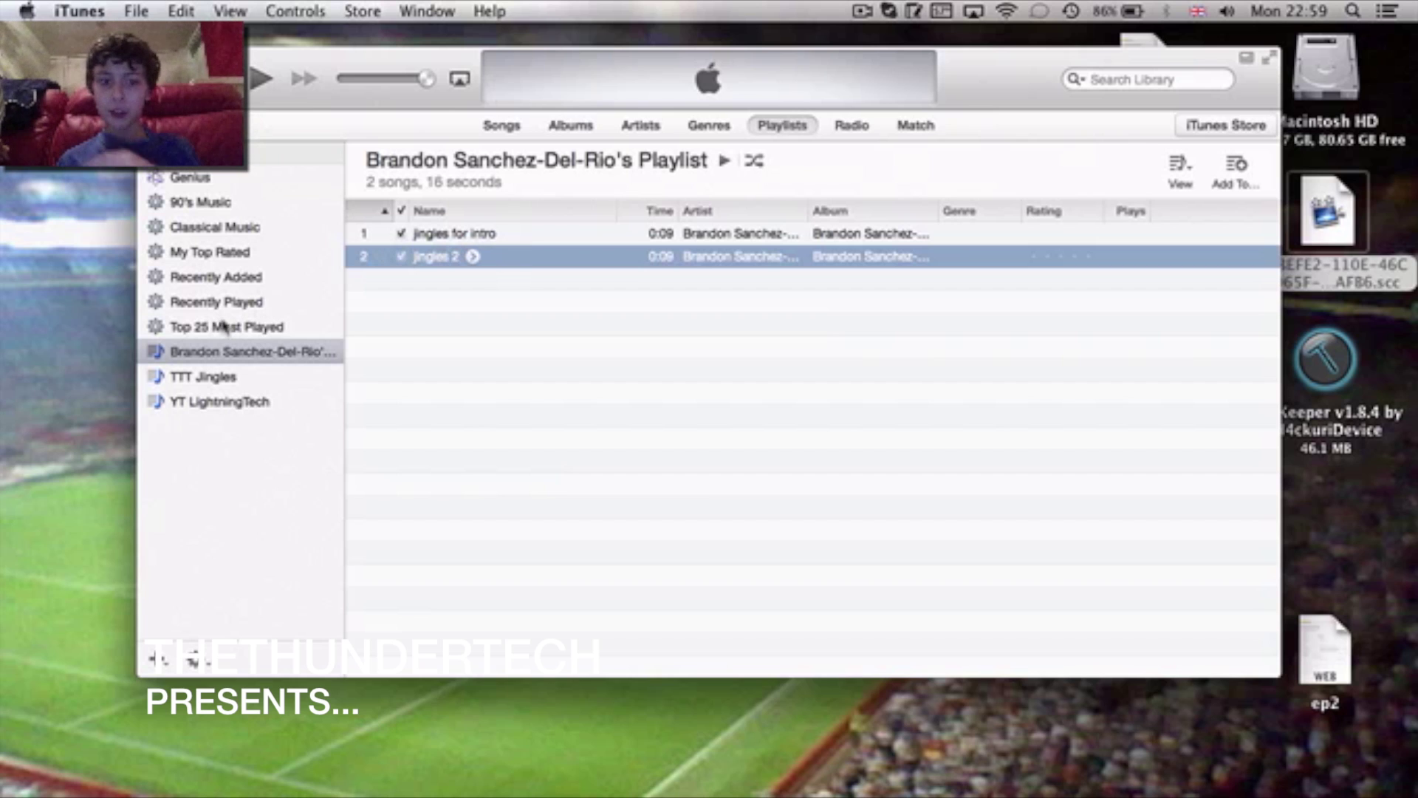
Preview the LightningTech song and jingles TTT, pause, and show the YT LightningTech playlist
click(237, 402)
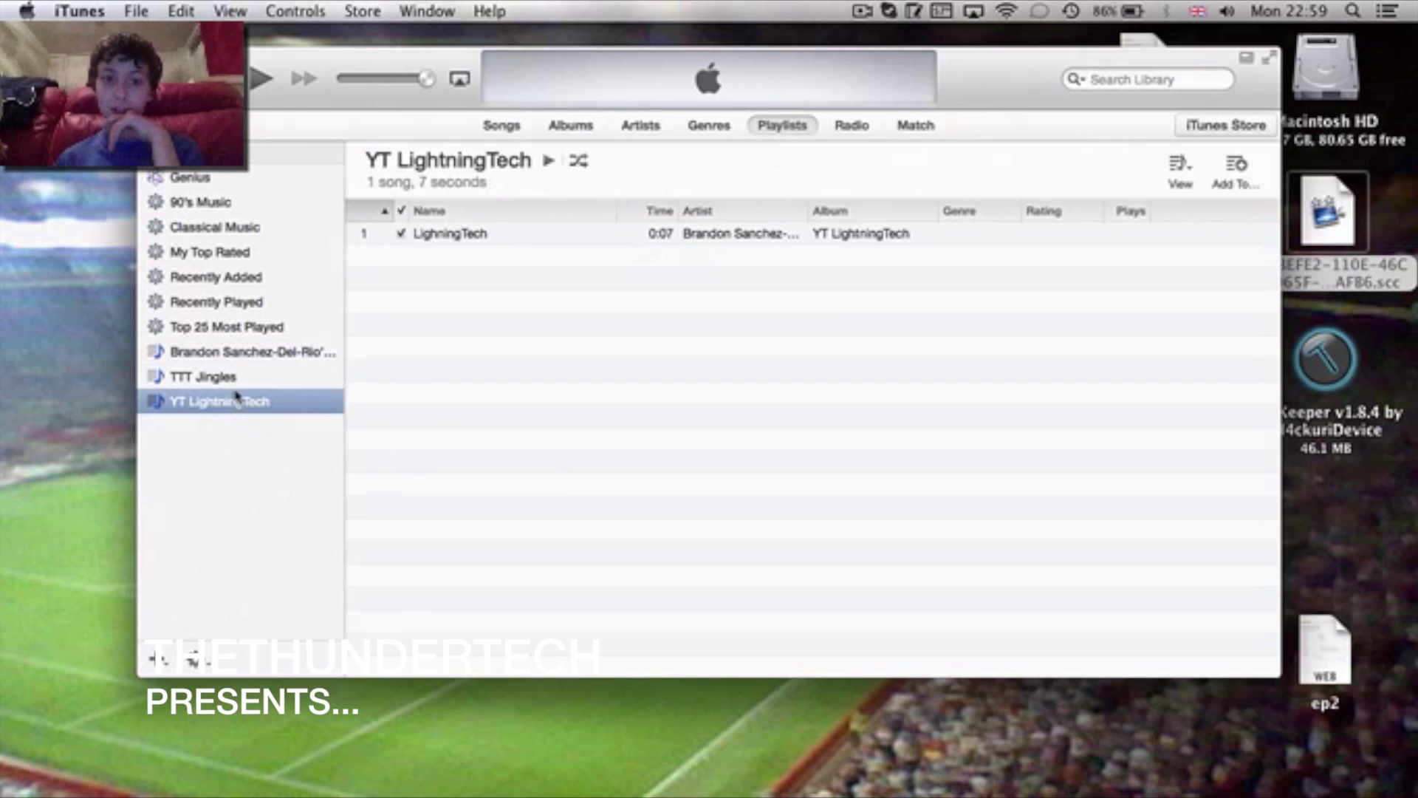
click(537, 236)
double_click(536, 234)
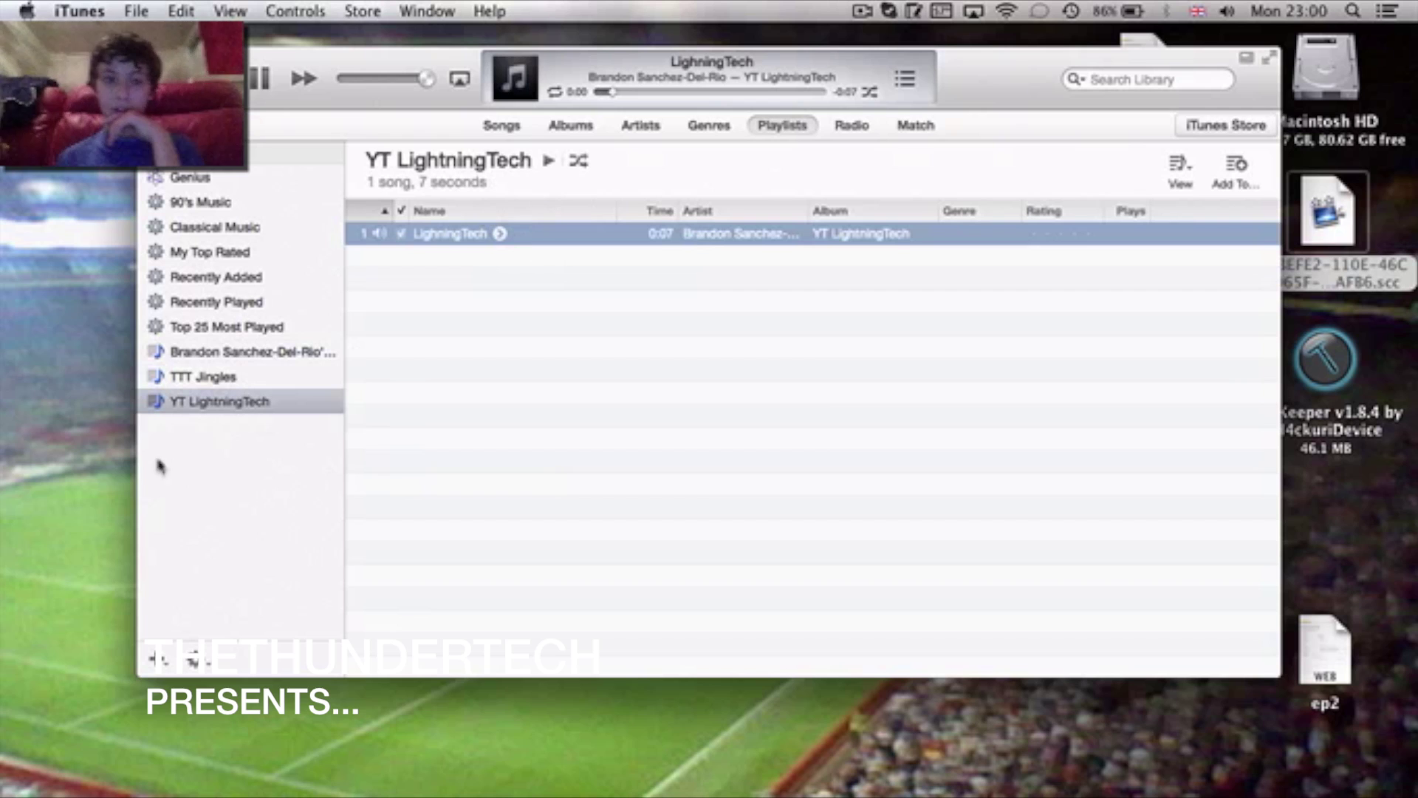
click(266, 376)
double_click(440, 234)
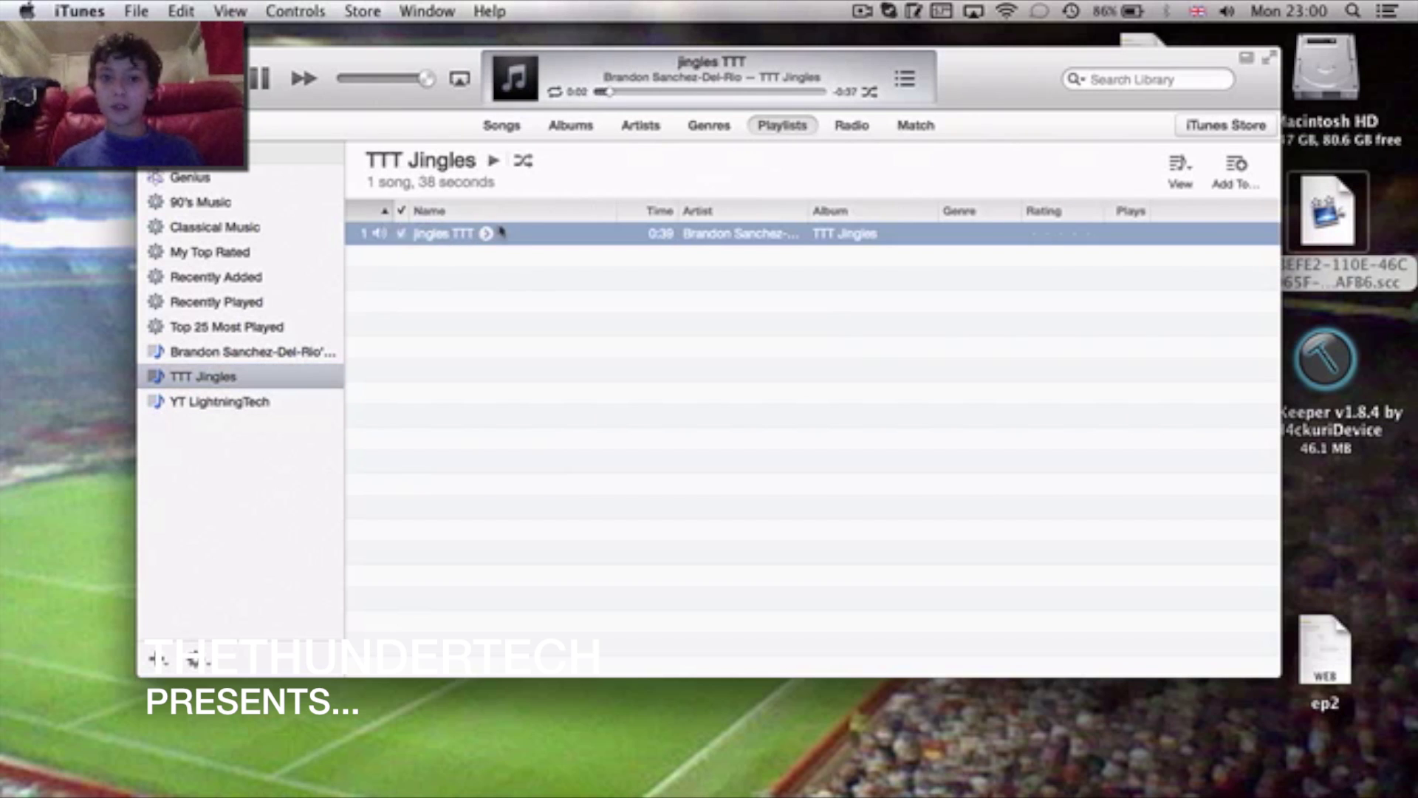
click(259, 81)
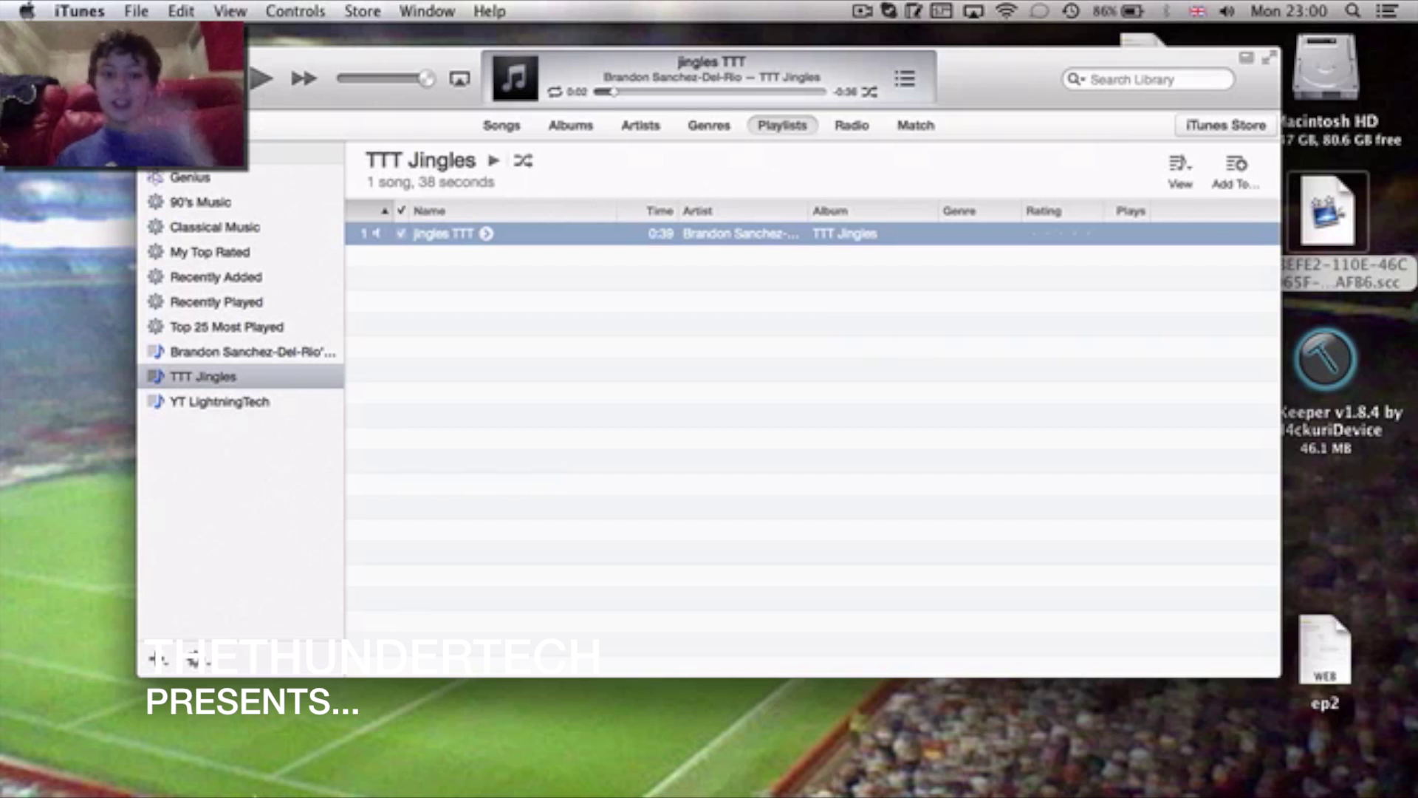
click(229, 354)
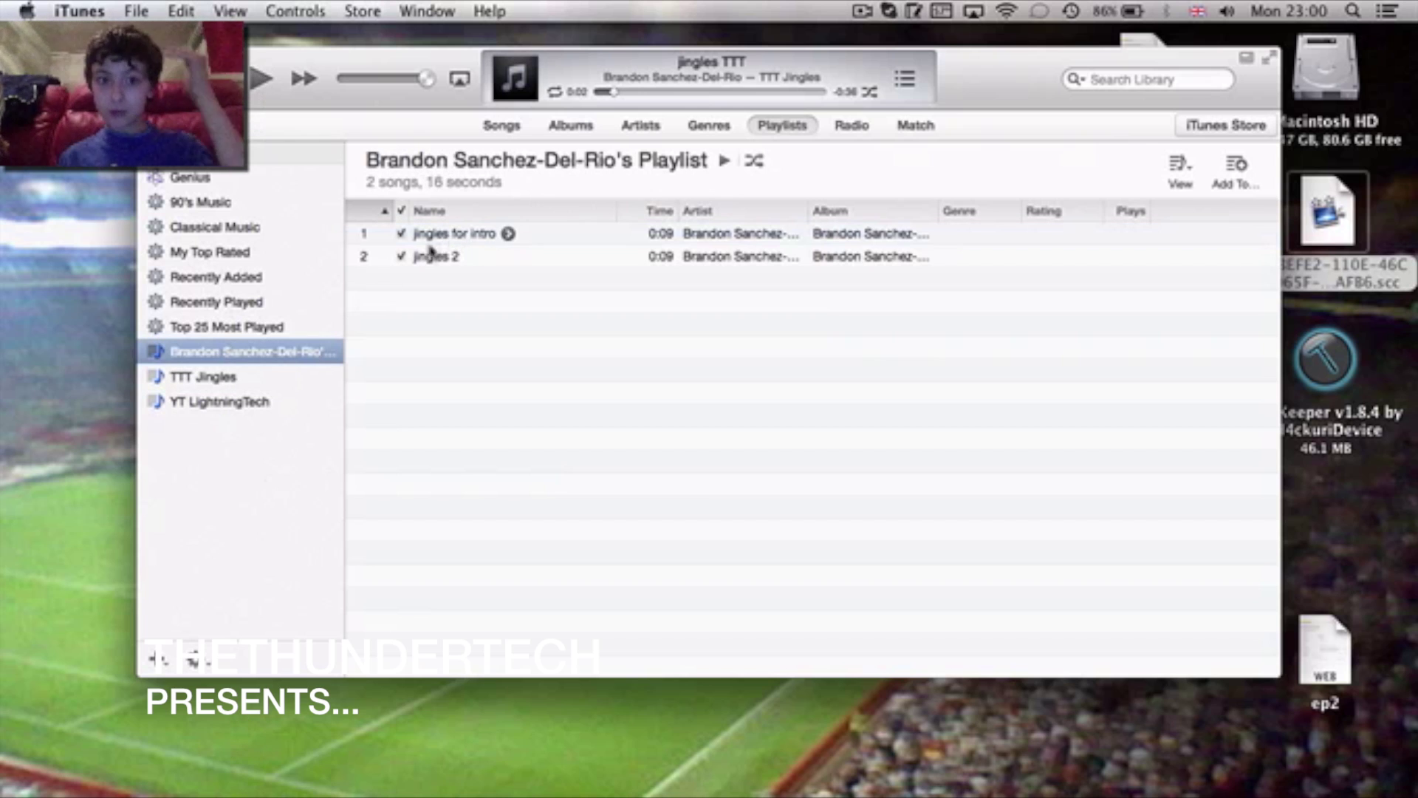
click(266, 403)
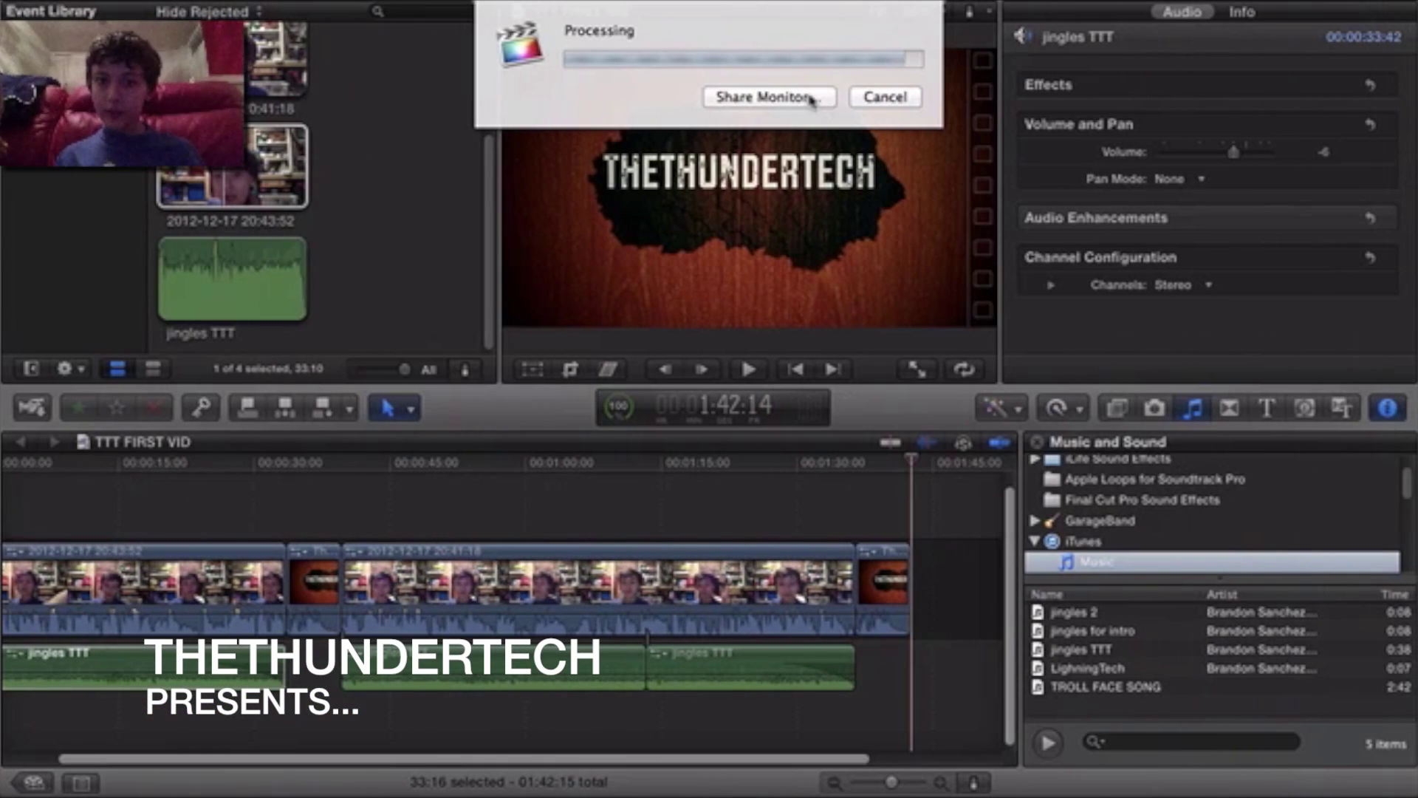
Open Share Monitor from the Processing dialog to track the Final Cut Pro export
click(791, 98)
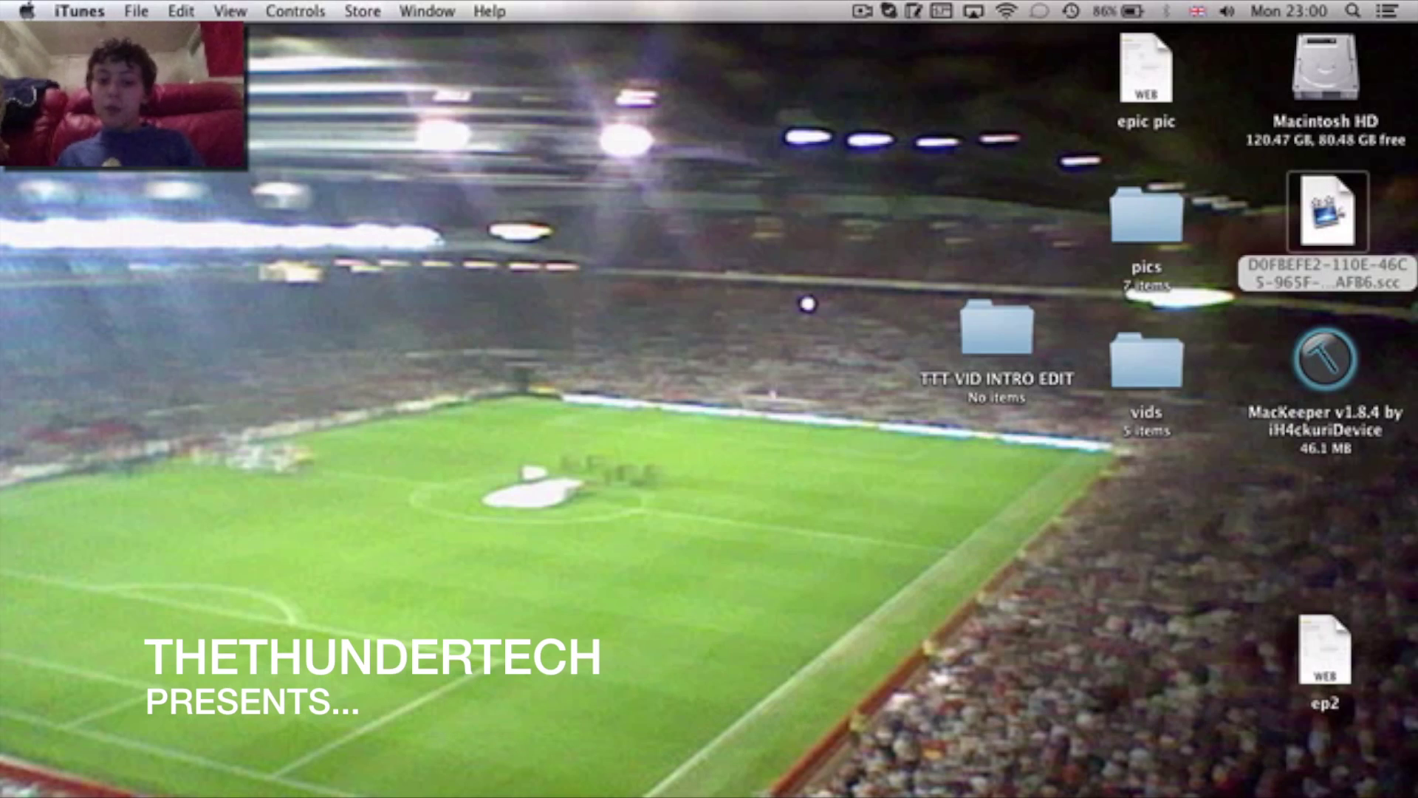
Launch GarageBand from the Launchpad search
key(F4)
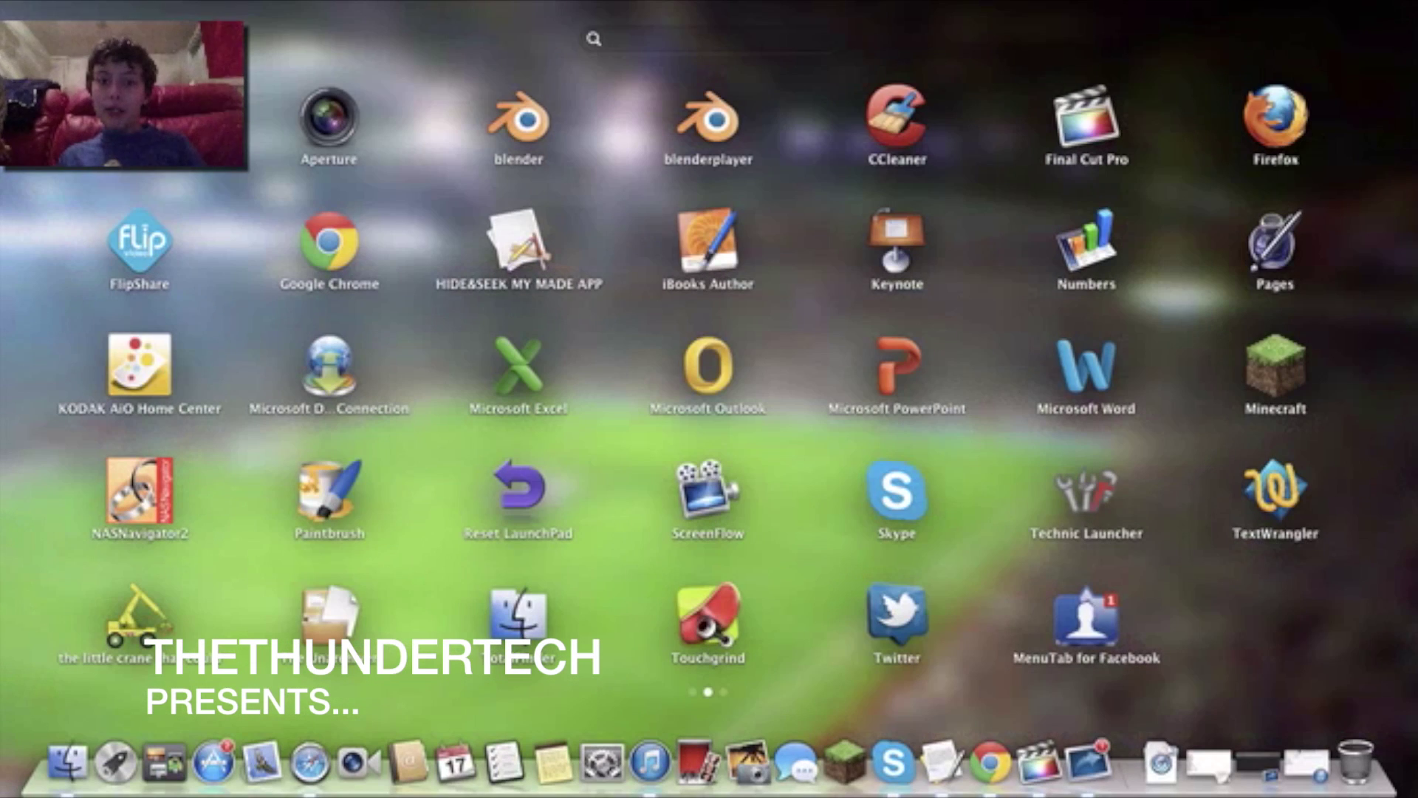
text(gaag)
key(BackSpace)
key(BackSpace)
key(BackSpace)
key(BackSpace)
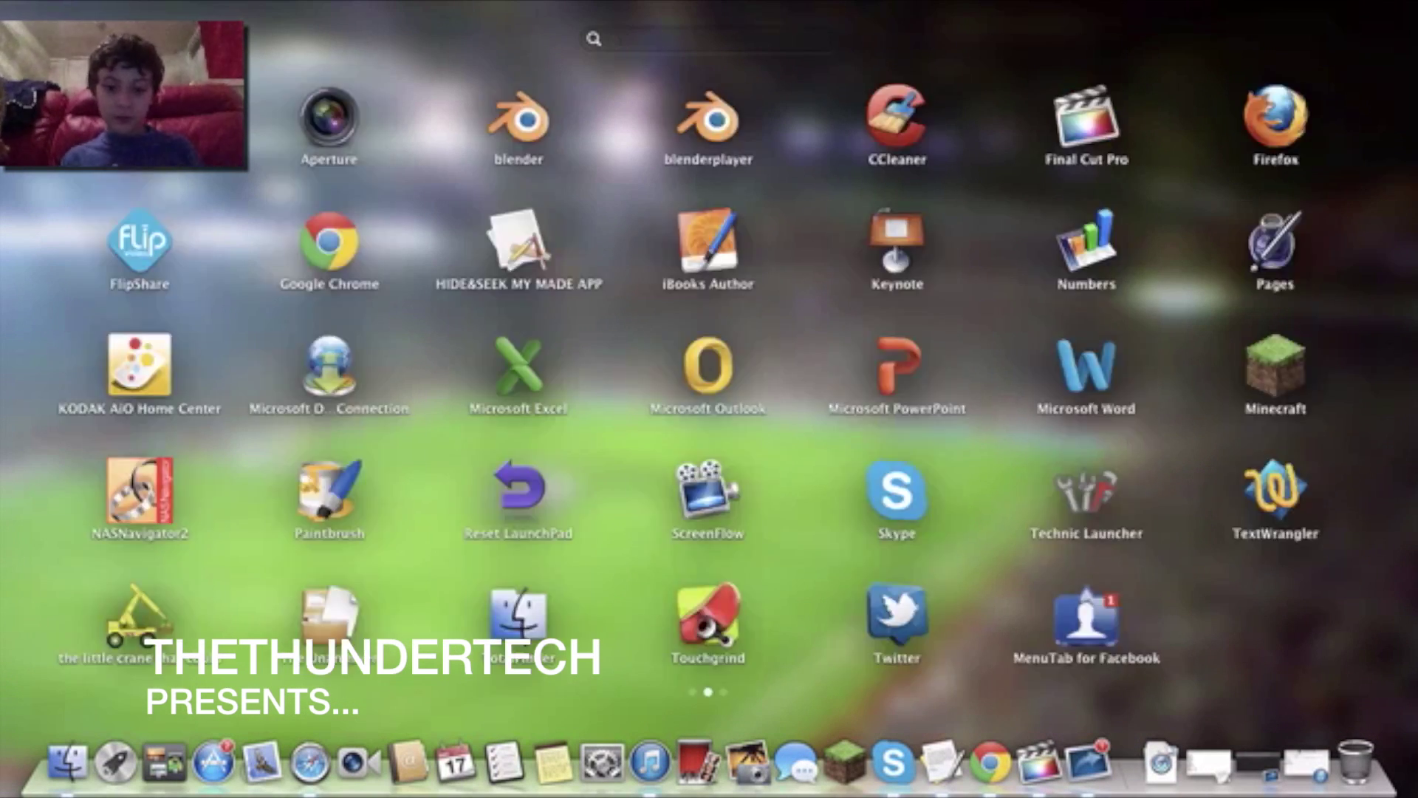
text(h)
key(BackSpace)
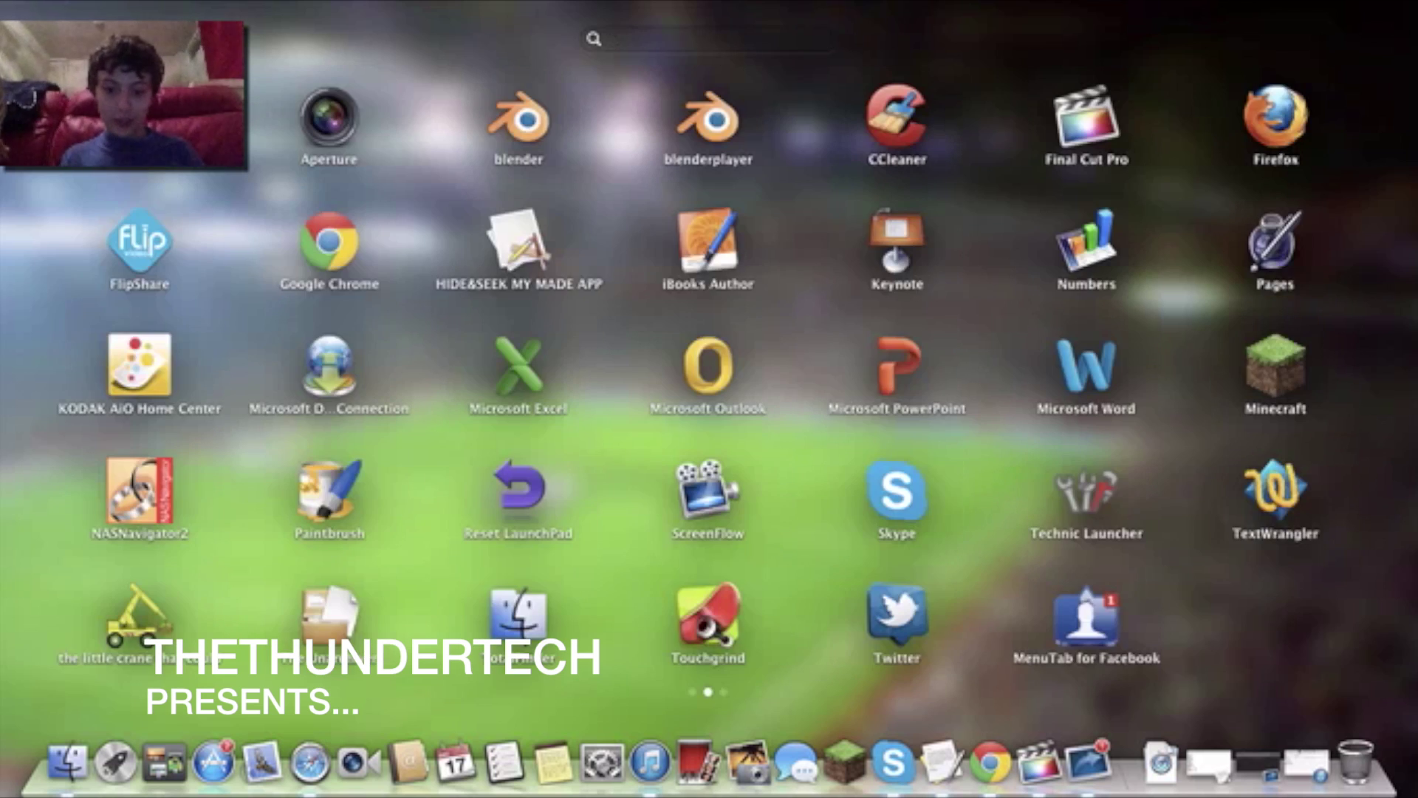
text(age)
key(Return)
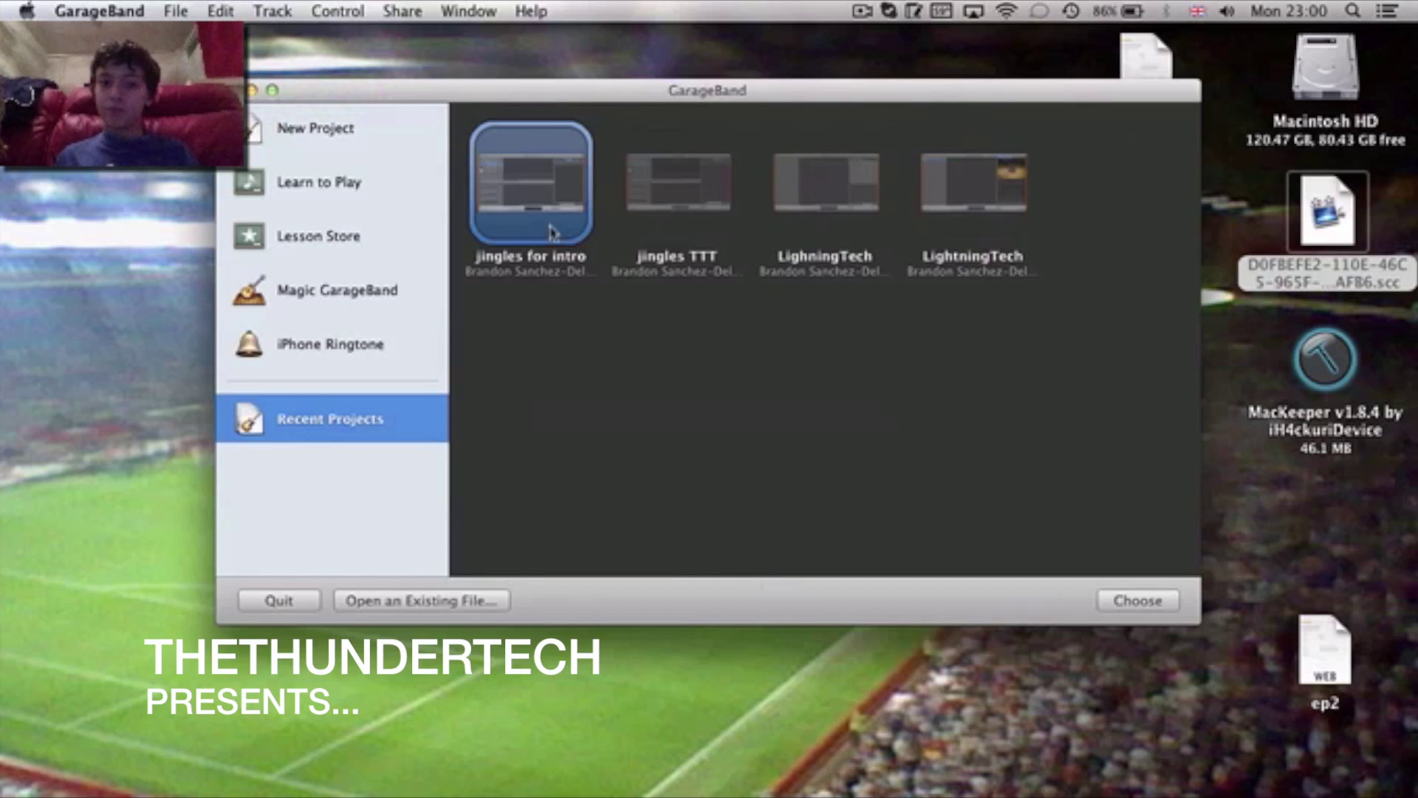
Create a Podcast project named 'jingles for yt video demostartion'
click(352, 133)
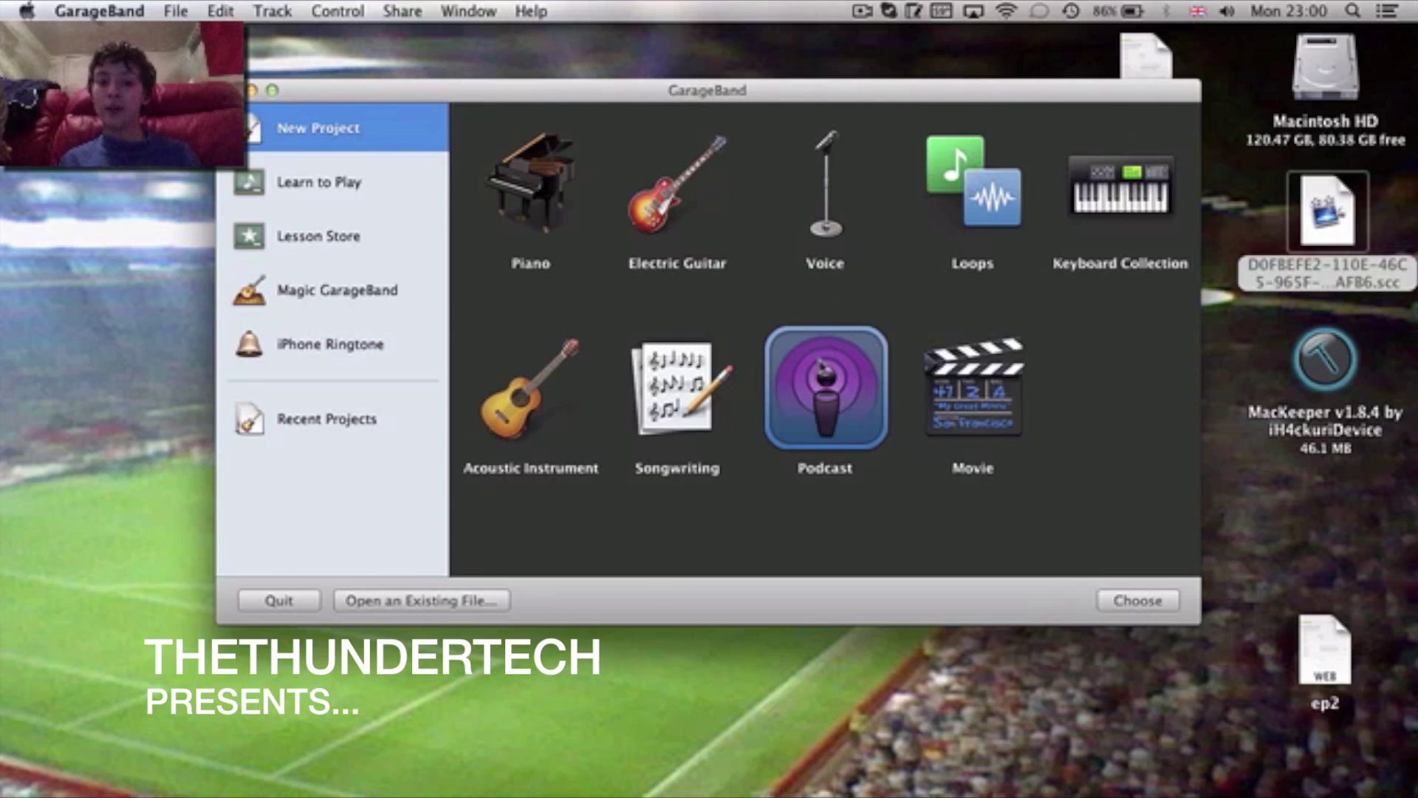
double_click(829, 383)
text(j)
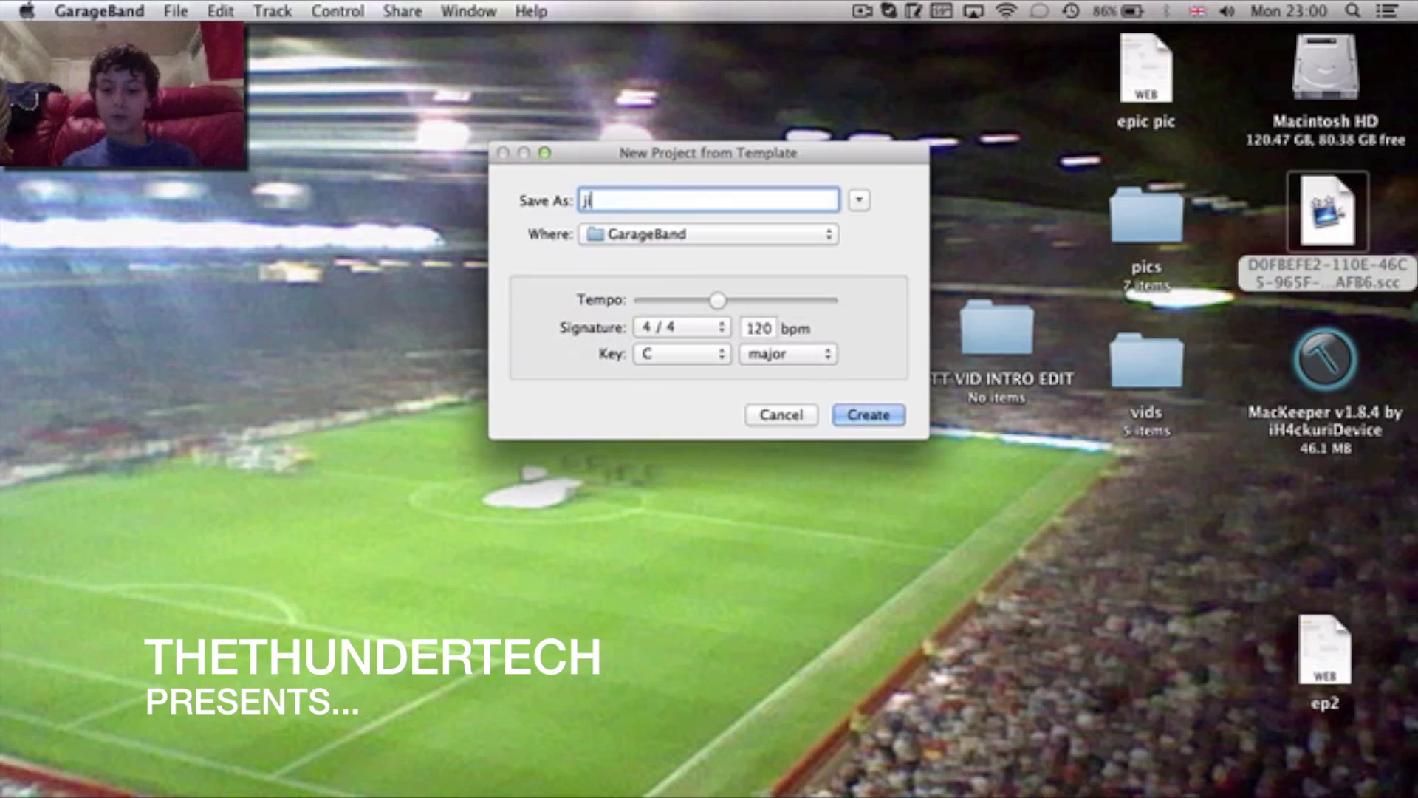
text(ingles for yt )
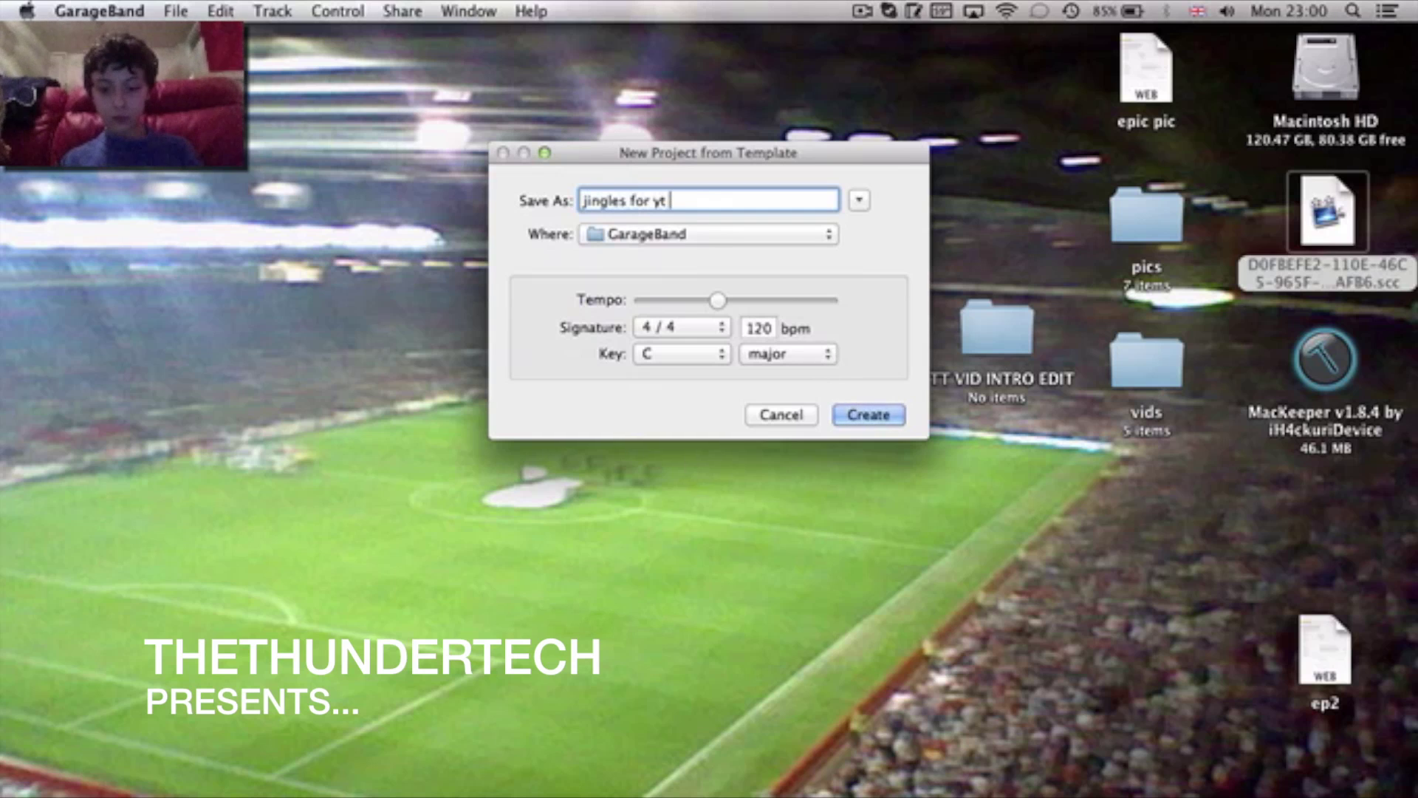
text(video demost)
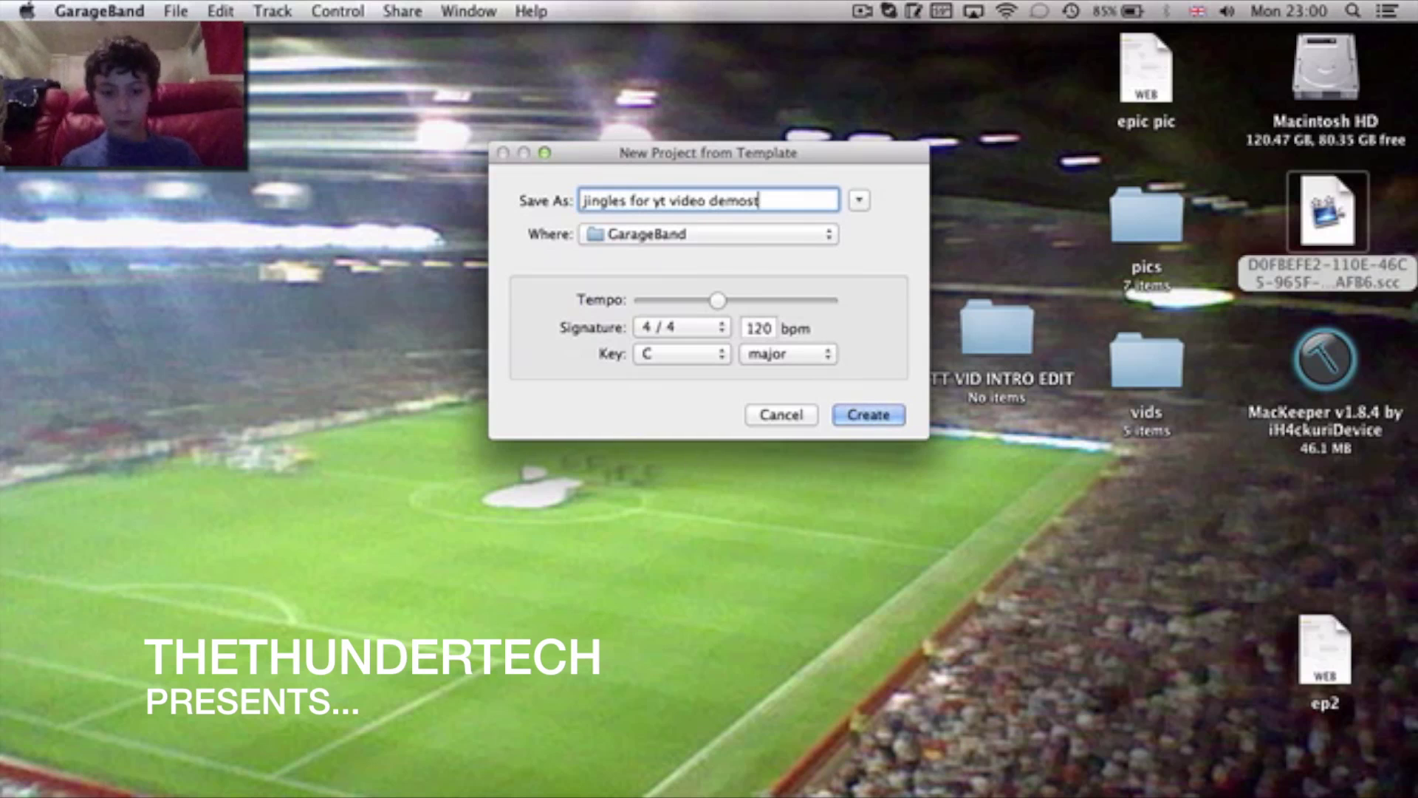
text(artion)
key(Return)
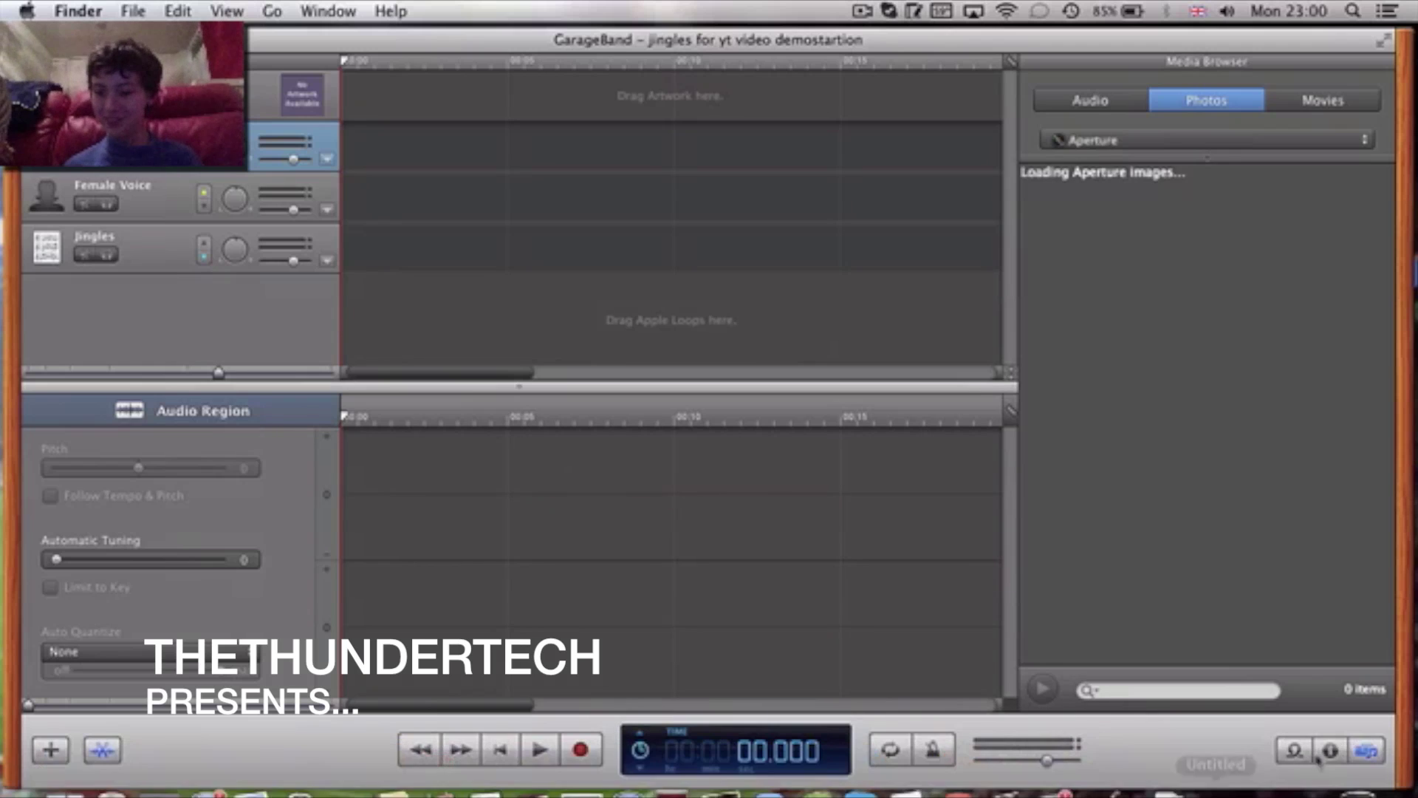
Check export progress in Share Monitor, then make the GarageBand project window full screen
click(1297, 763)
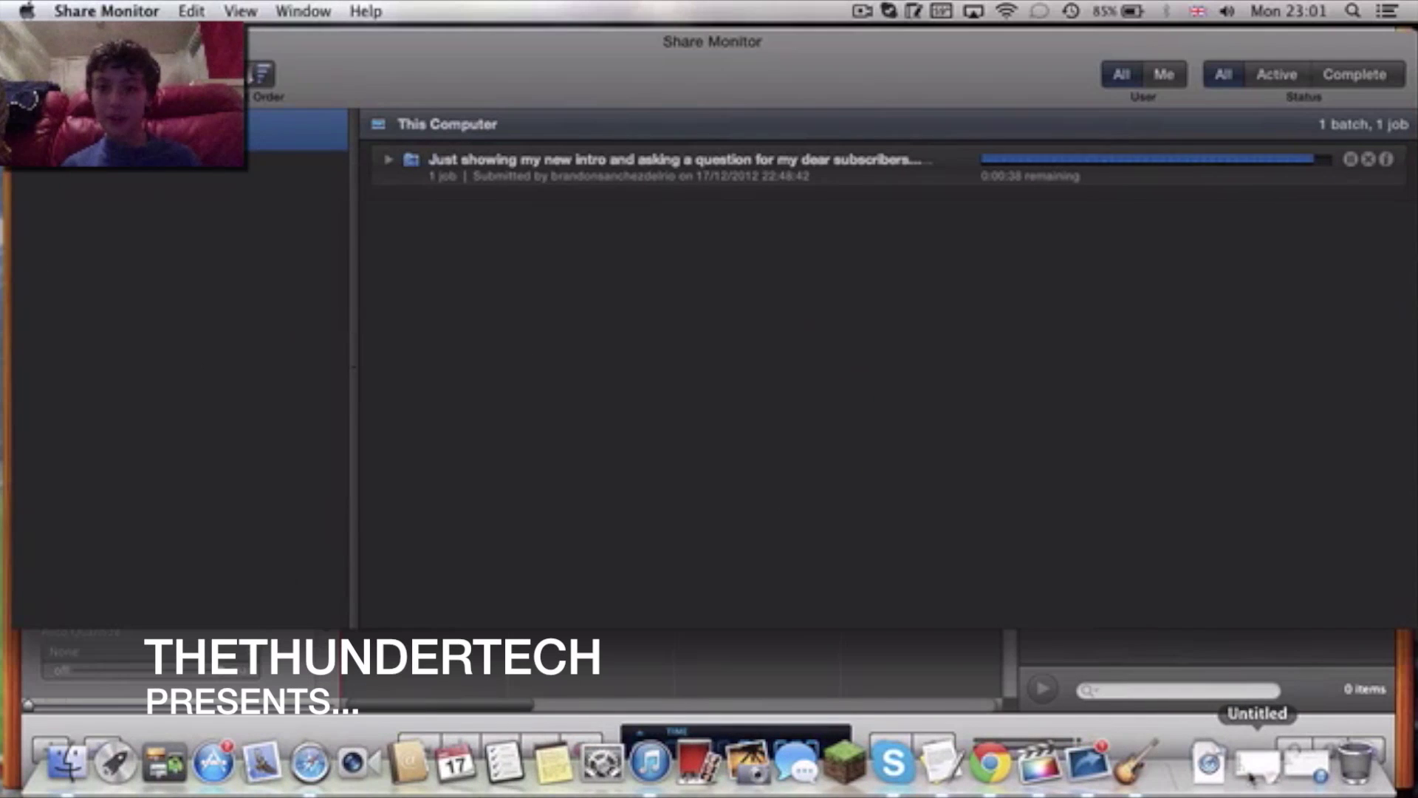
click(1257, 766)
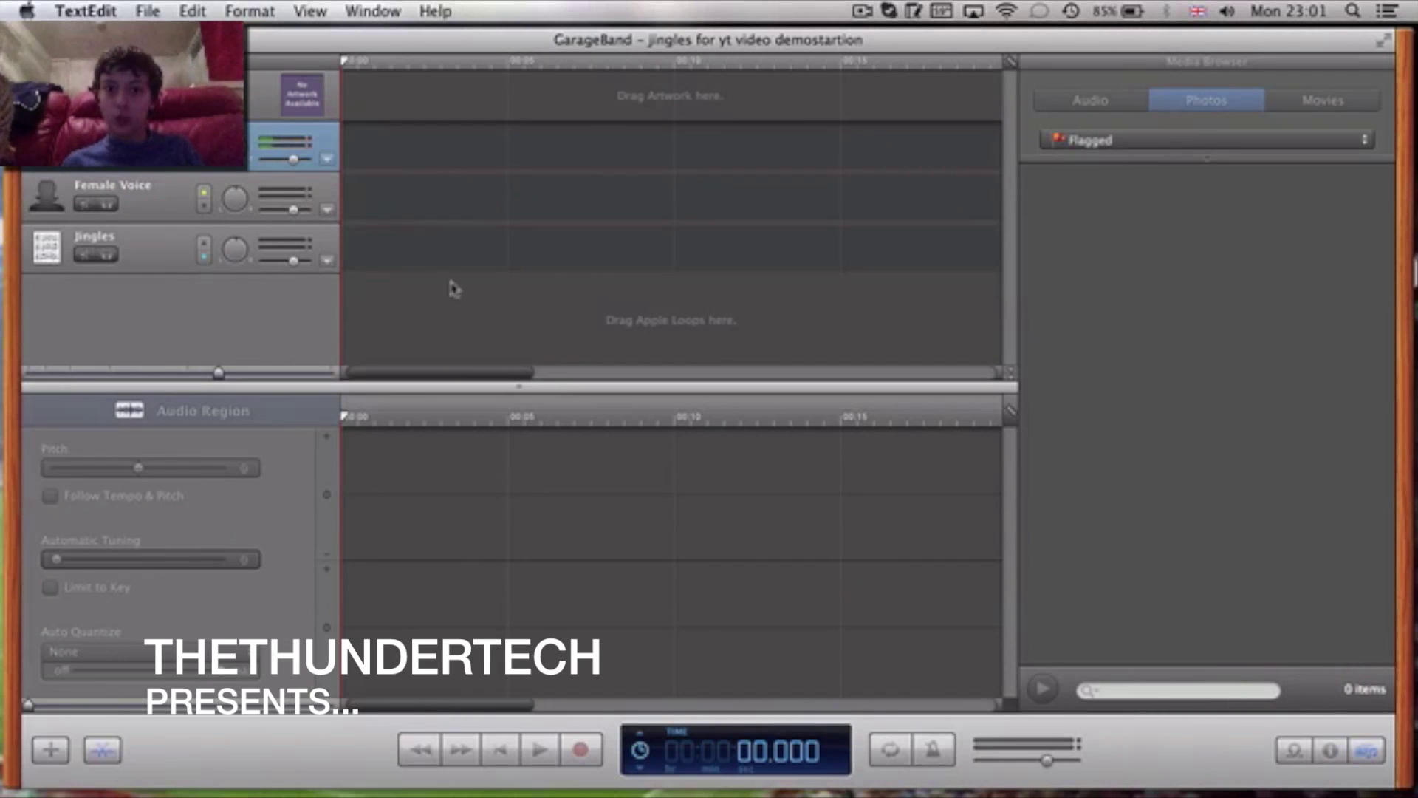
click(1384, 40)
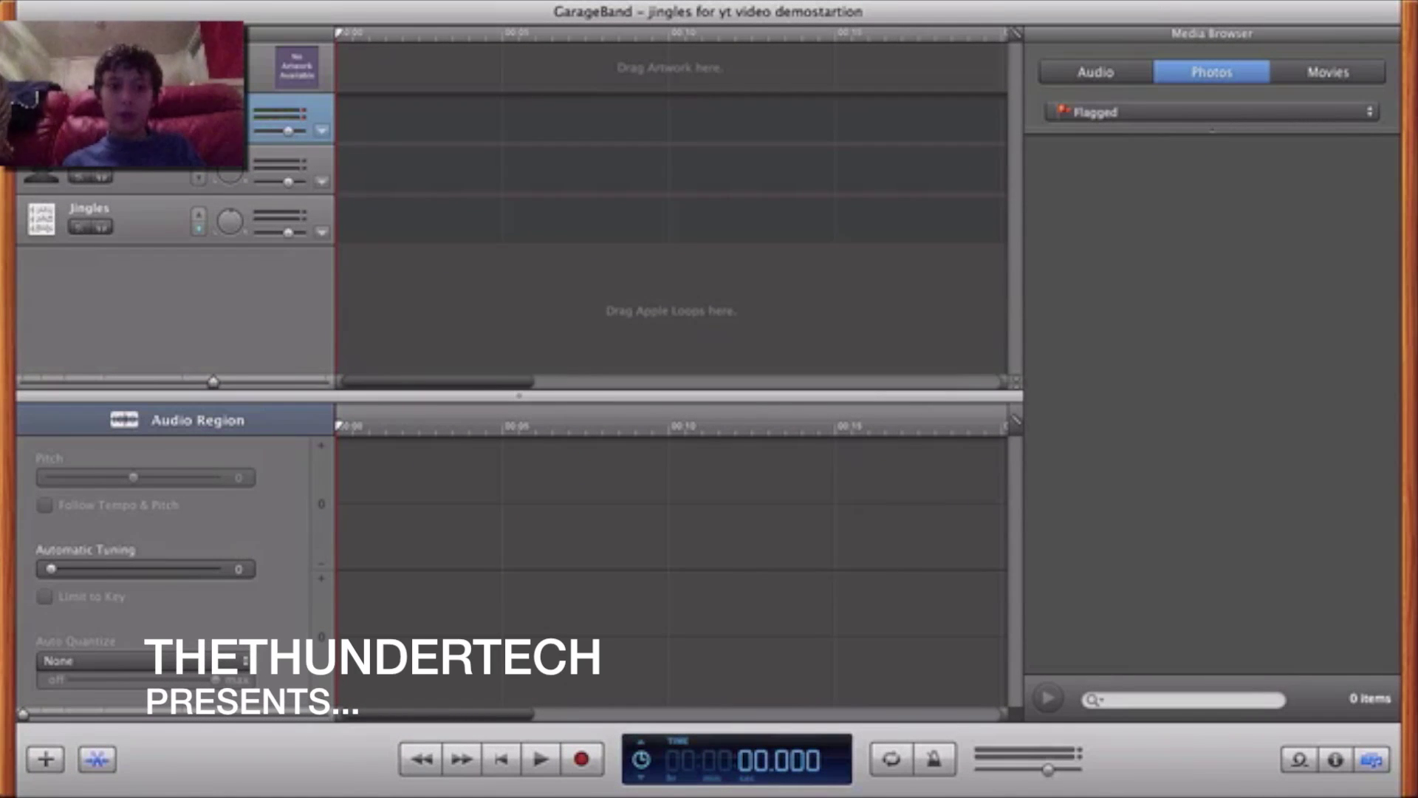
Delete the Female Voice and Jingles tracks from the podcast project
key(super+BackSpace)
key(super+BackSpace)
key(Up)
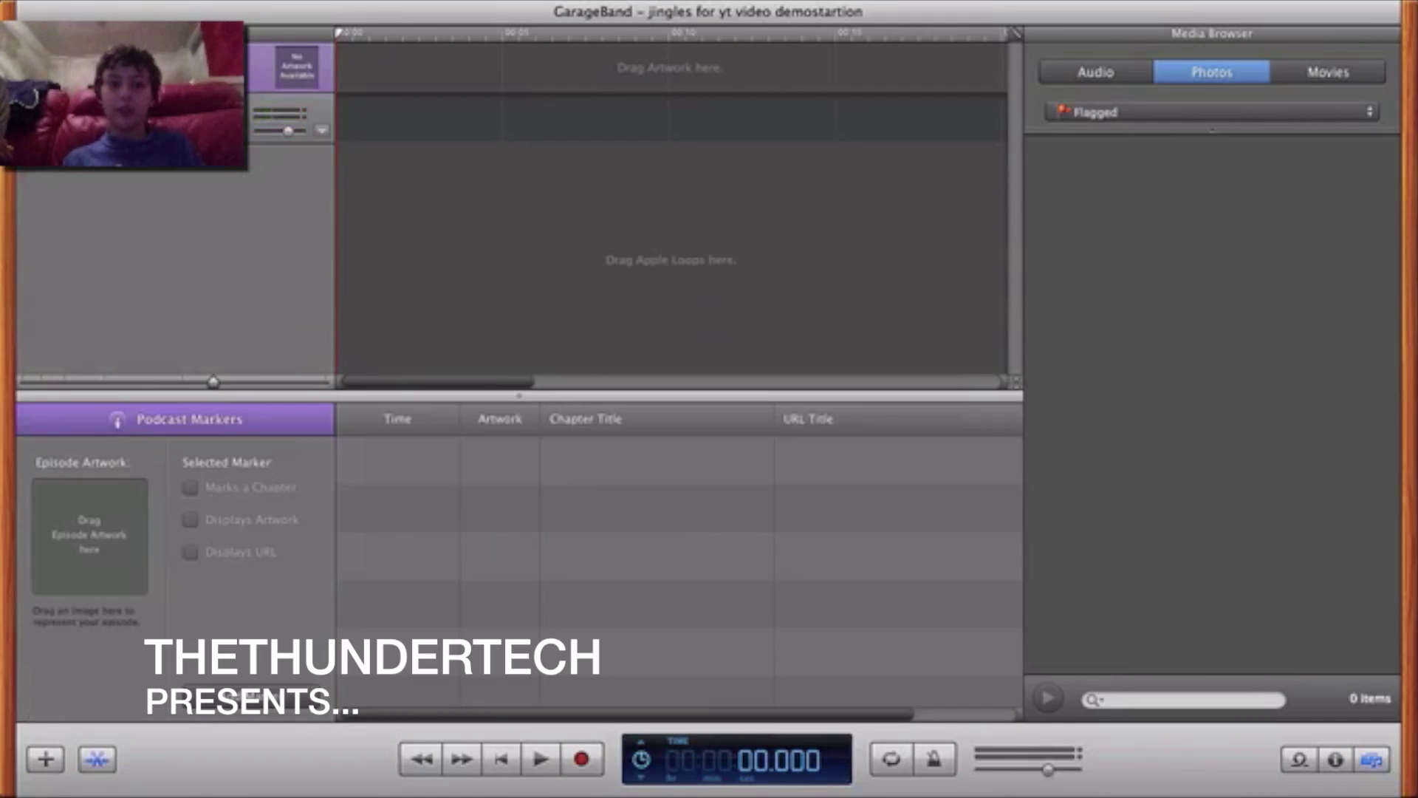
key(super+BackSpace)
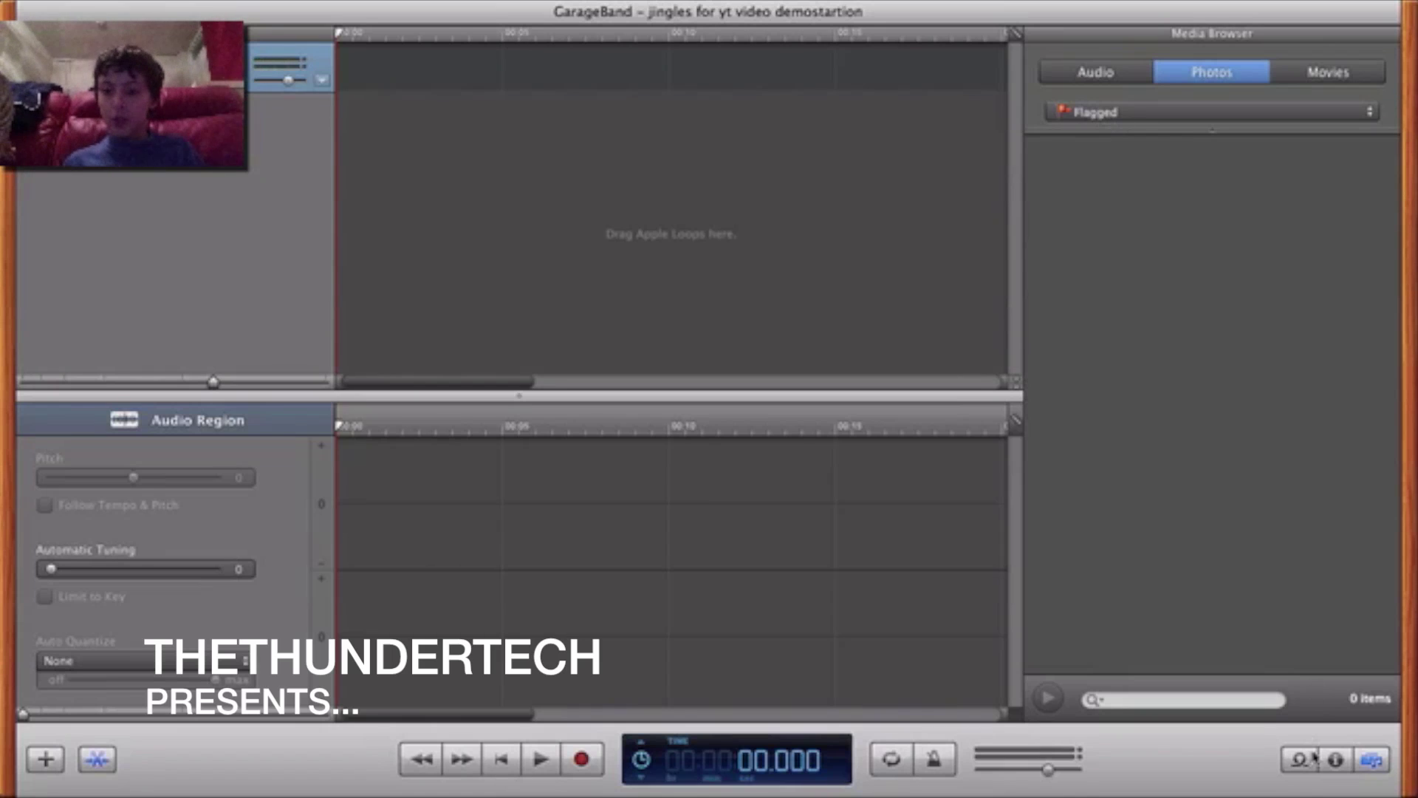
List all 200 Jingles loops in the Loop Browser, sorted by length
click(1303, 759)
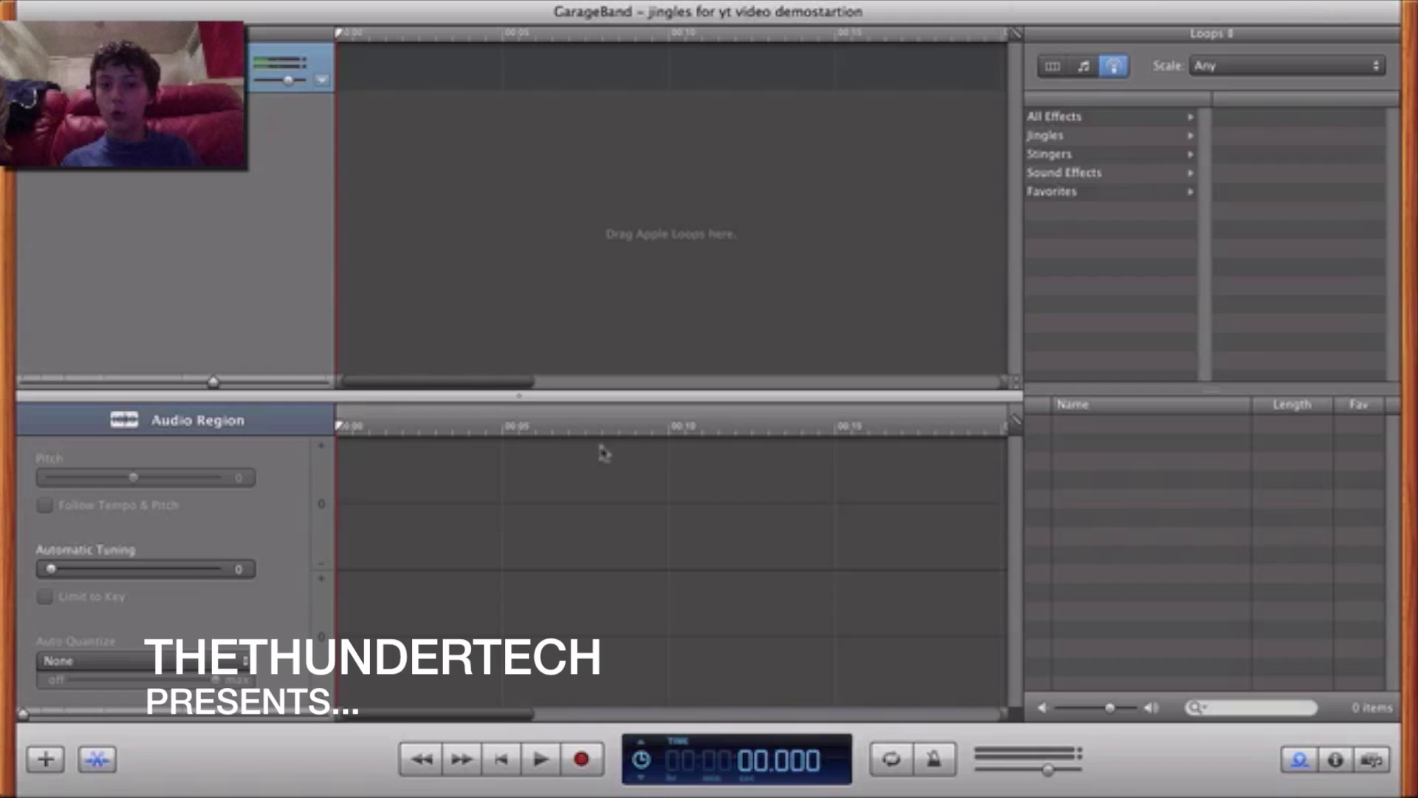
click(1122, 135)
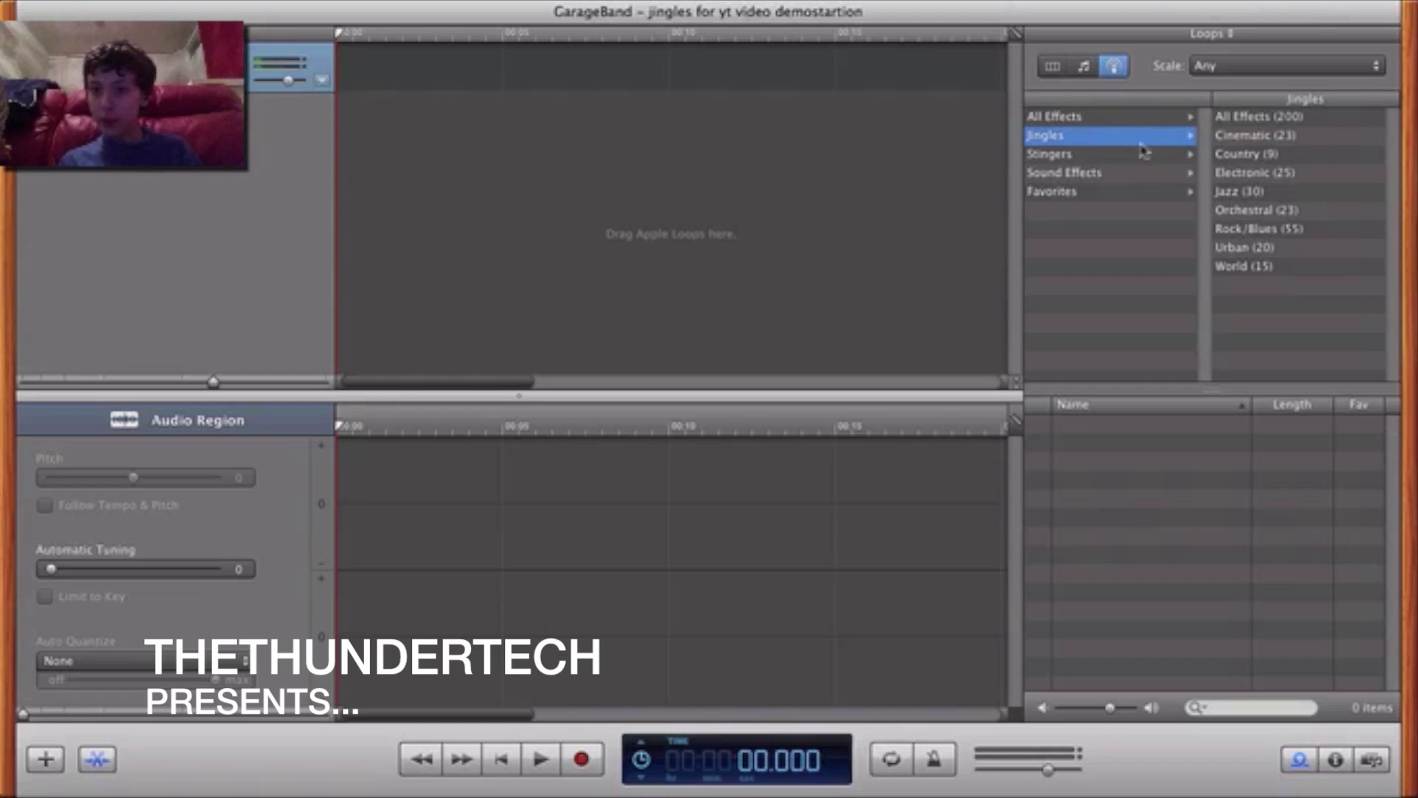
click(1240, 122)
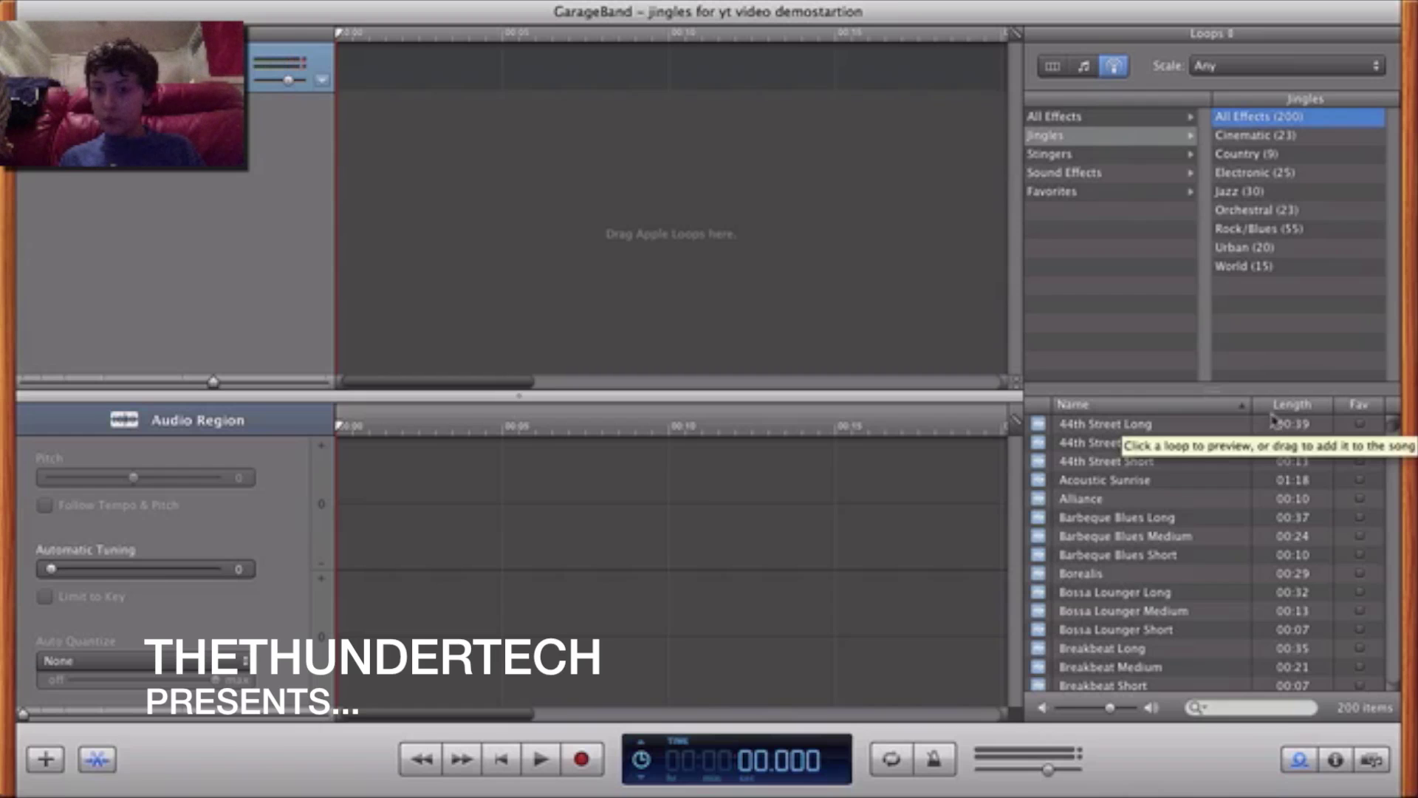
click(1276, 408)
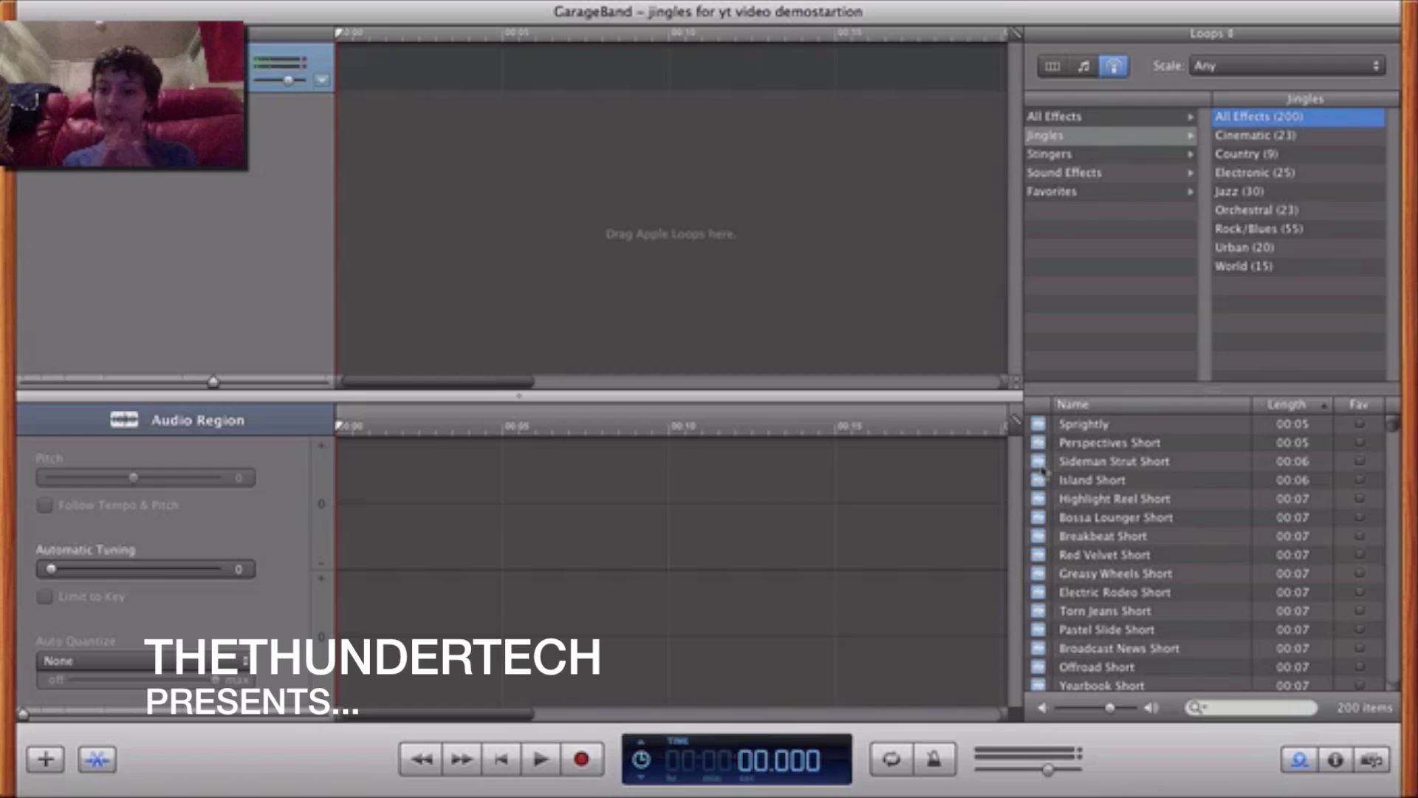
scroll(1321, 539, down, 1)
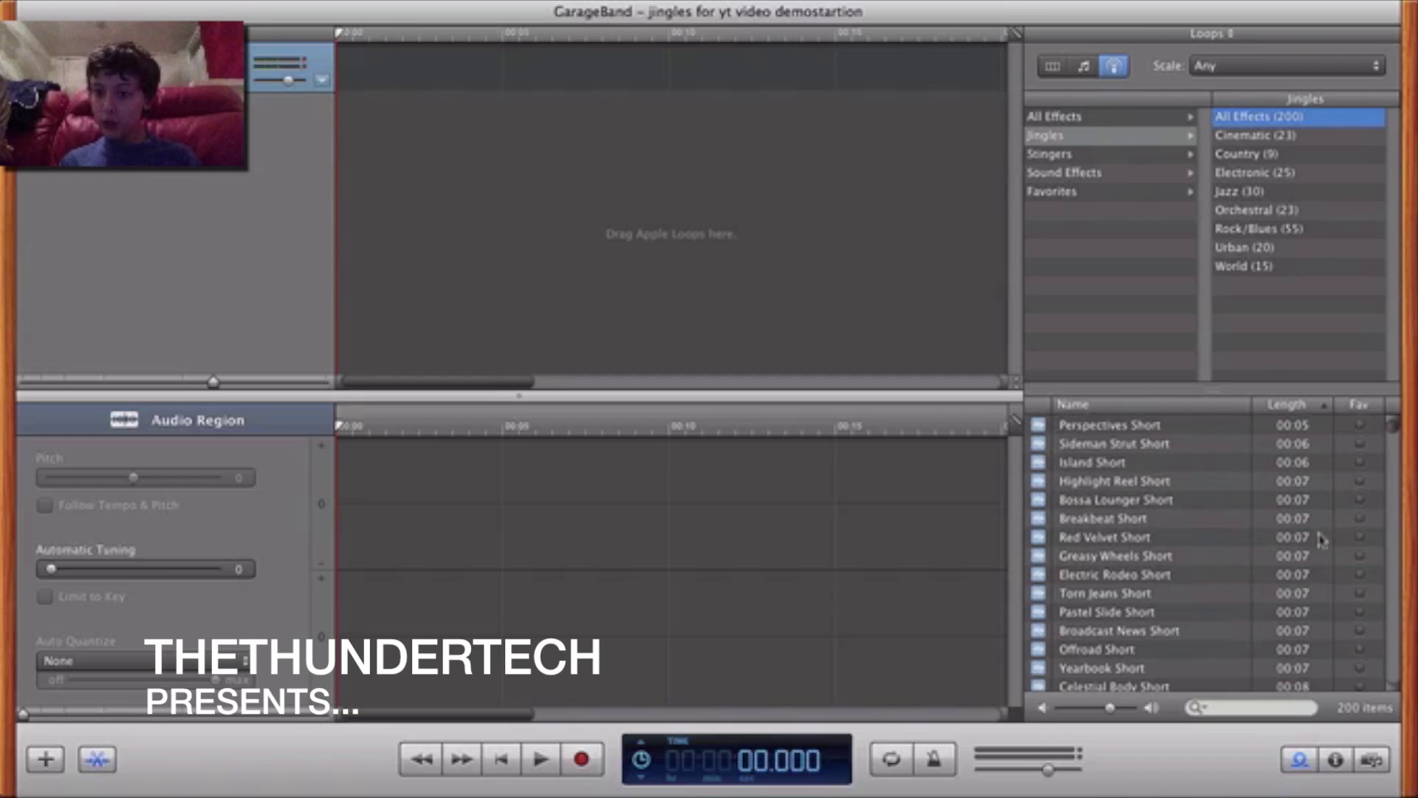
scroll(1321, 540, down, 2)
scroll(1321, 539, down, 2)
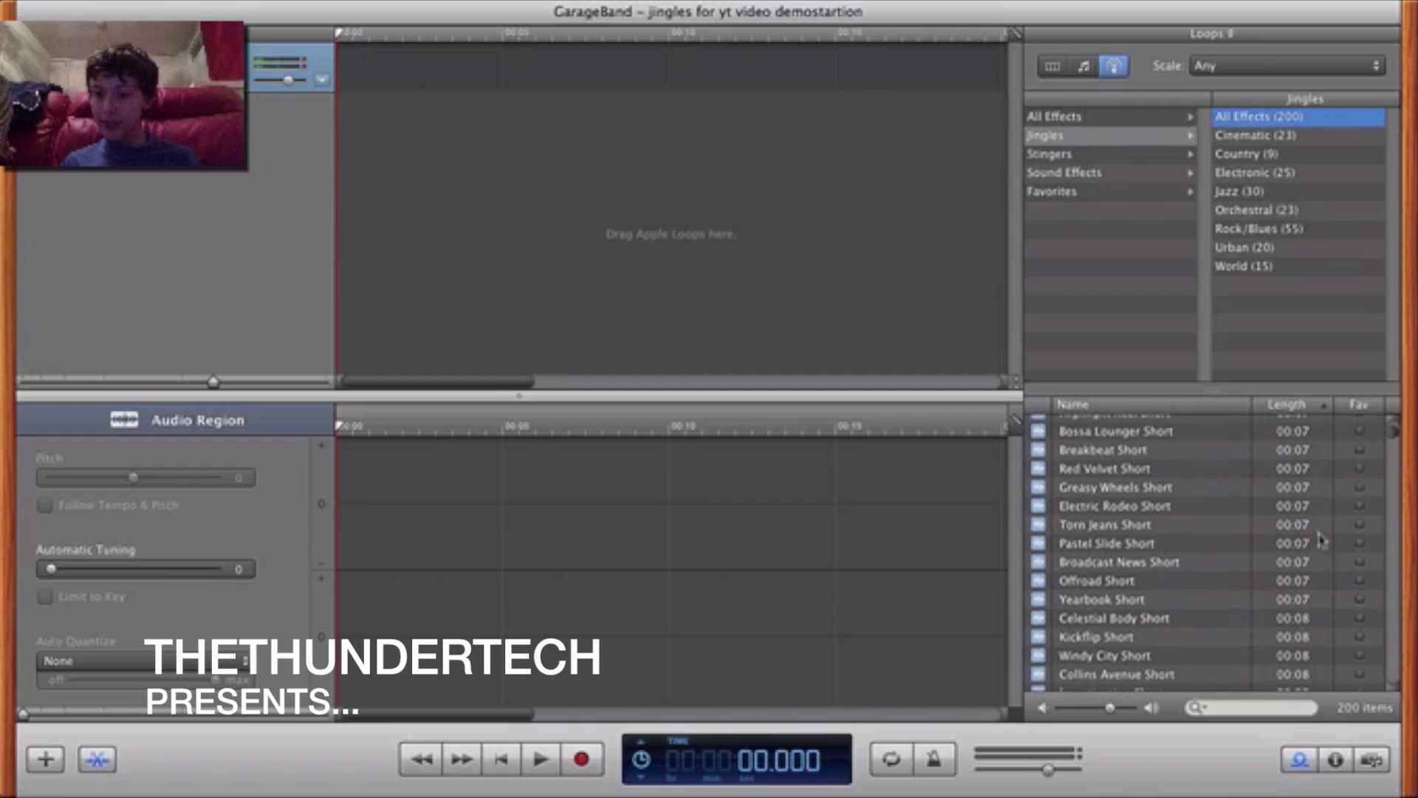
Audition Yearbook, Offroad, Broadcast News, Pastel Slide and Torn Jeans Short; place Torn Jeans Short at track start
click(1239, 603)
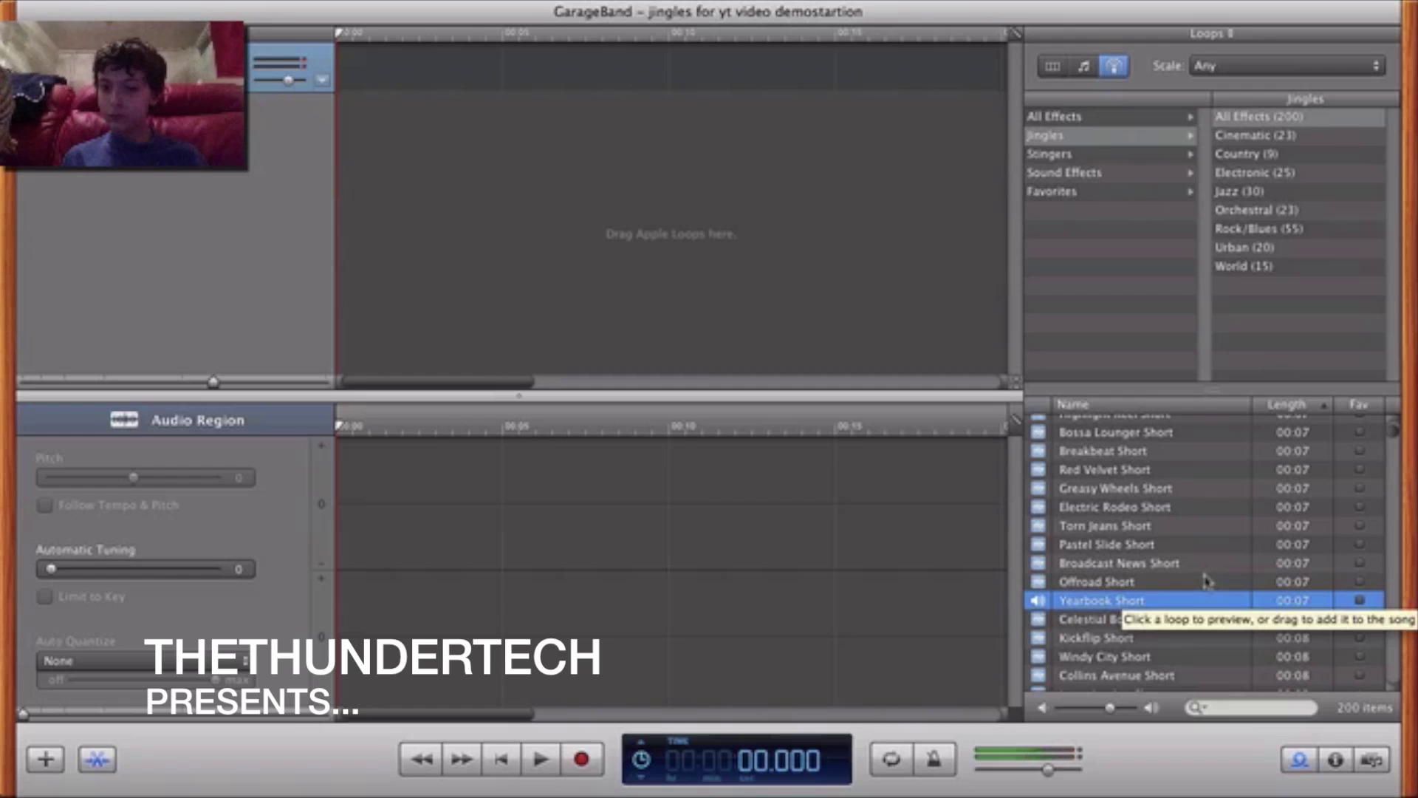
click(1207, 581)
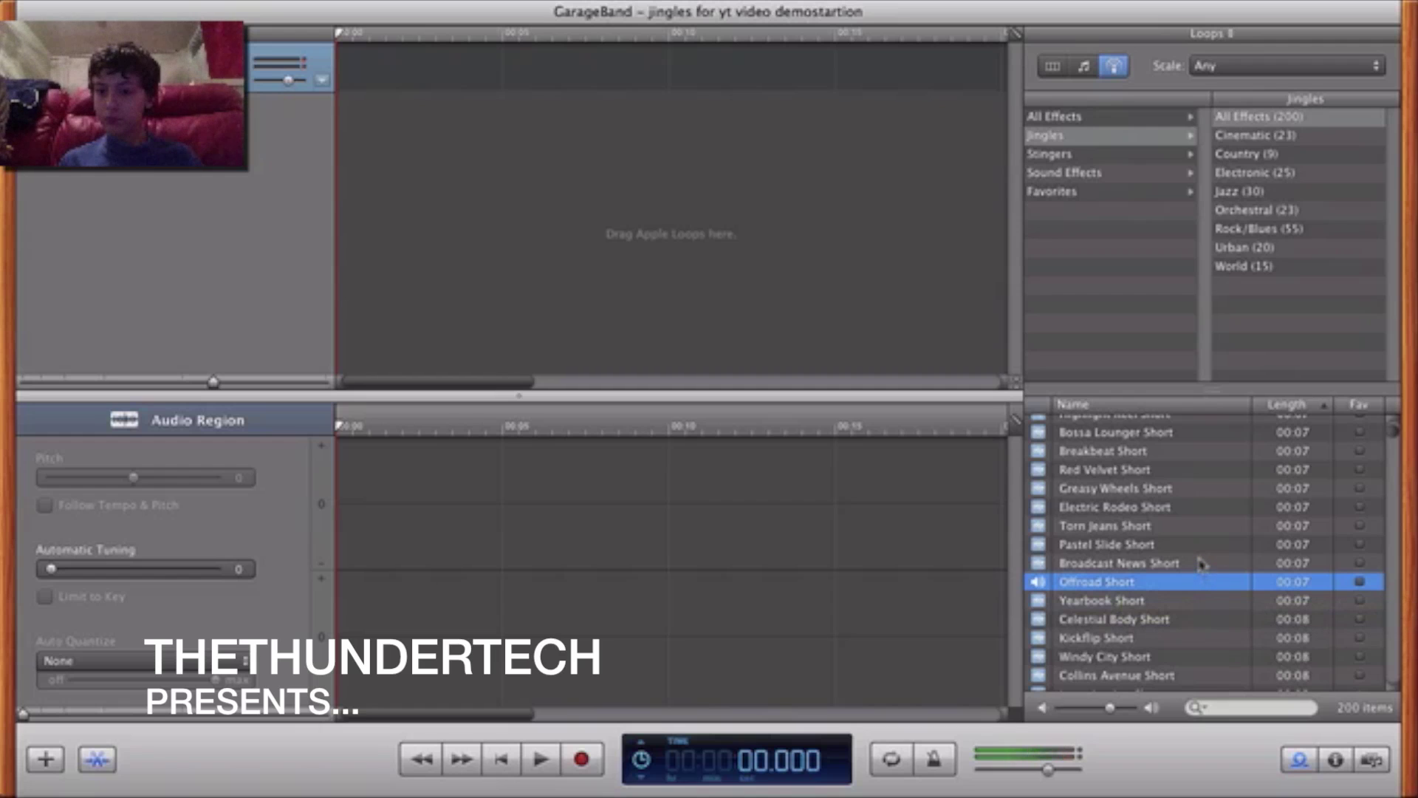
click(1200, 565)
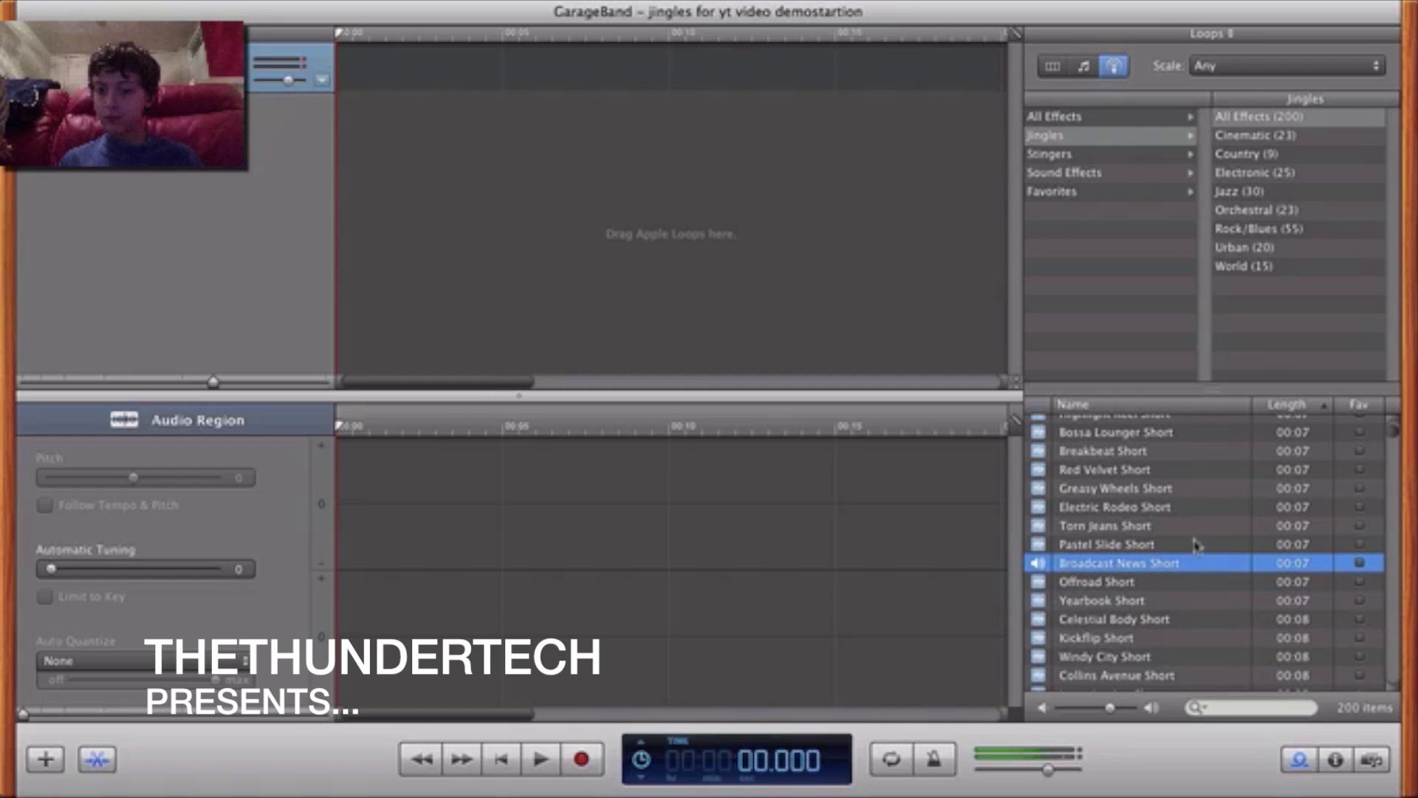
click(1188, 545)
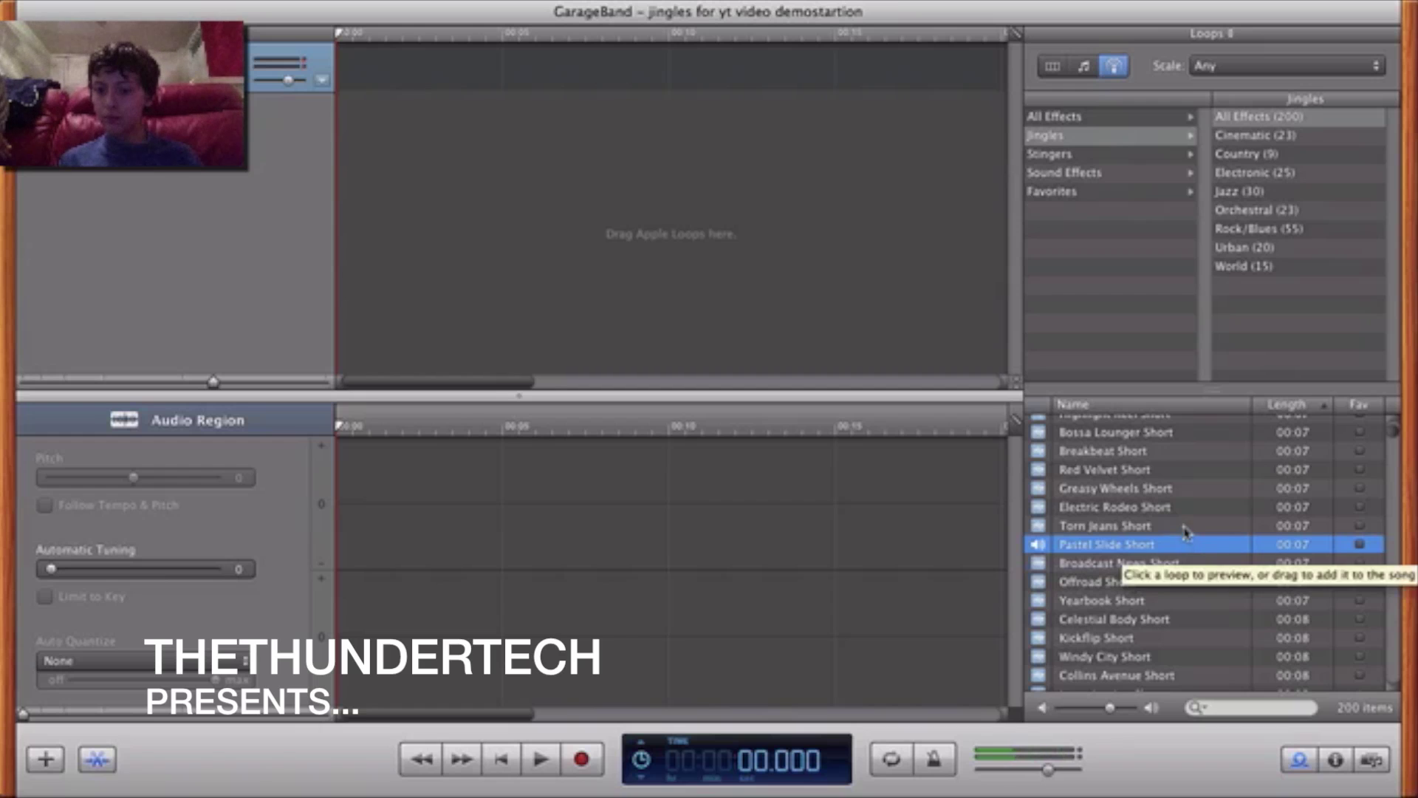
click(1182, 528)
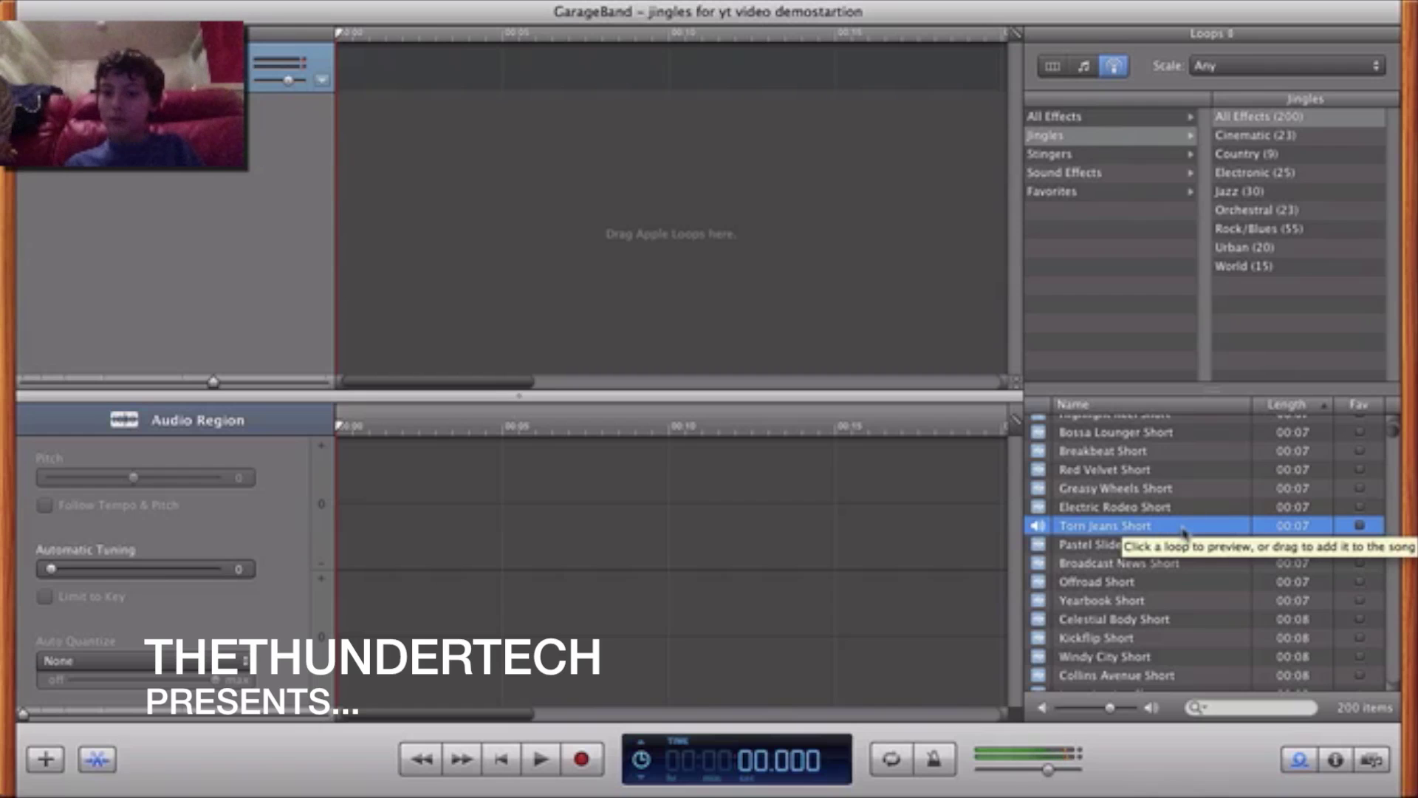
drag(1184, 535, 390, 55)
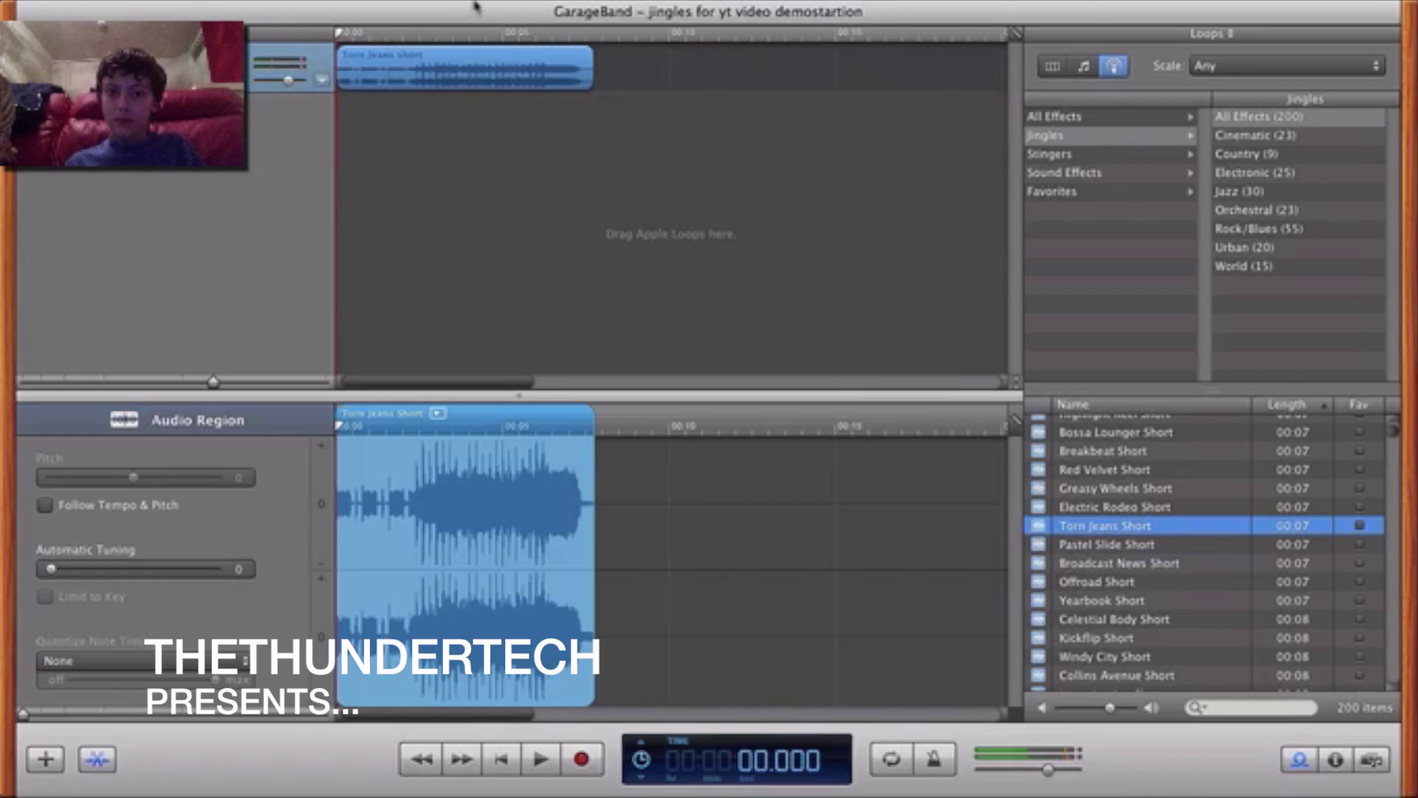
mouse_move(417, 9)
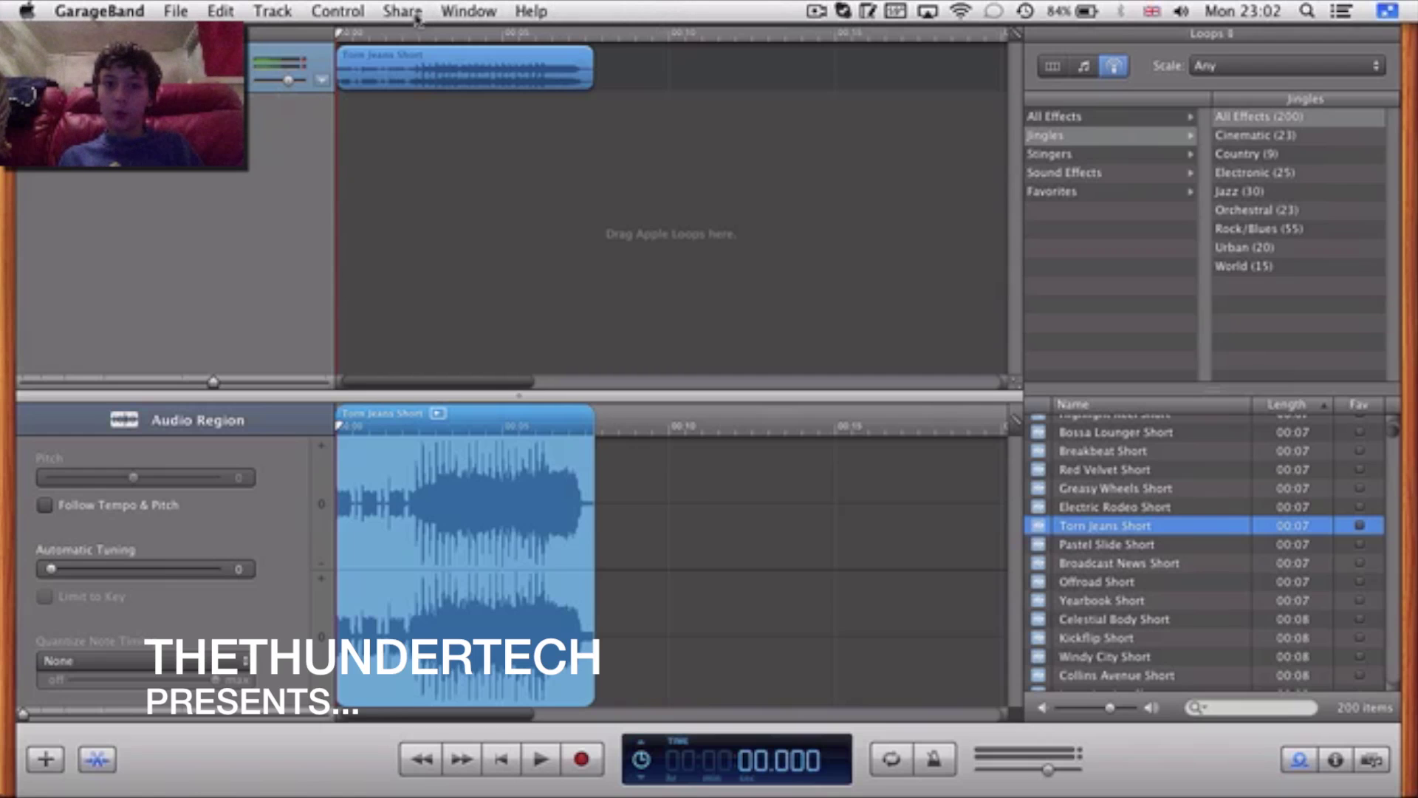
Send the jingle song to the iTunes library with Share > Send Song to iTunes
click(402, 11)
click(417, 35)
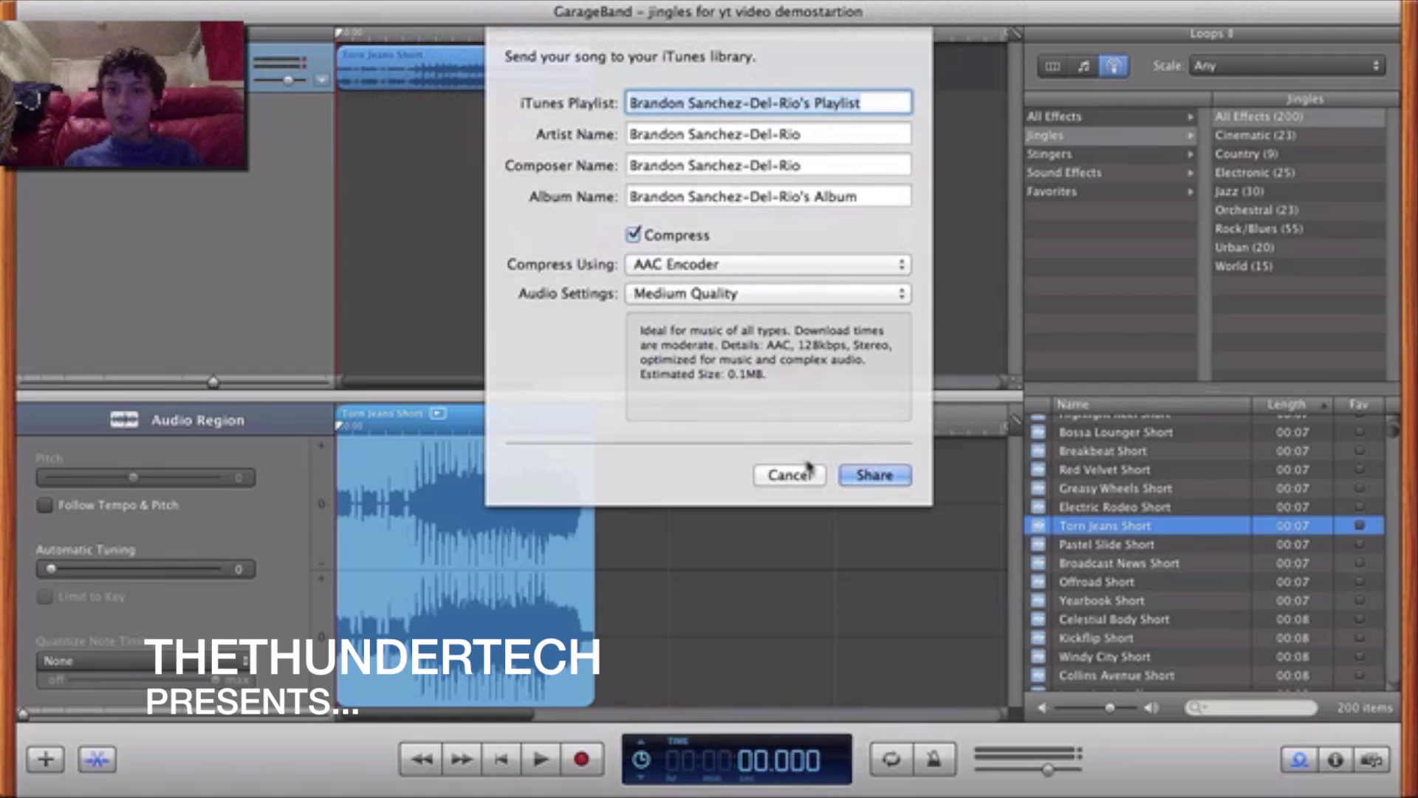
click(869, 476)
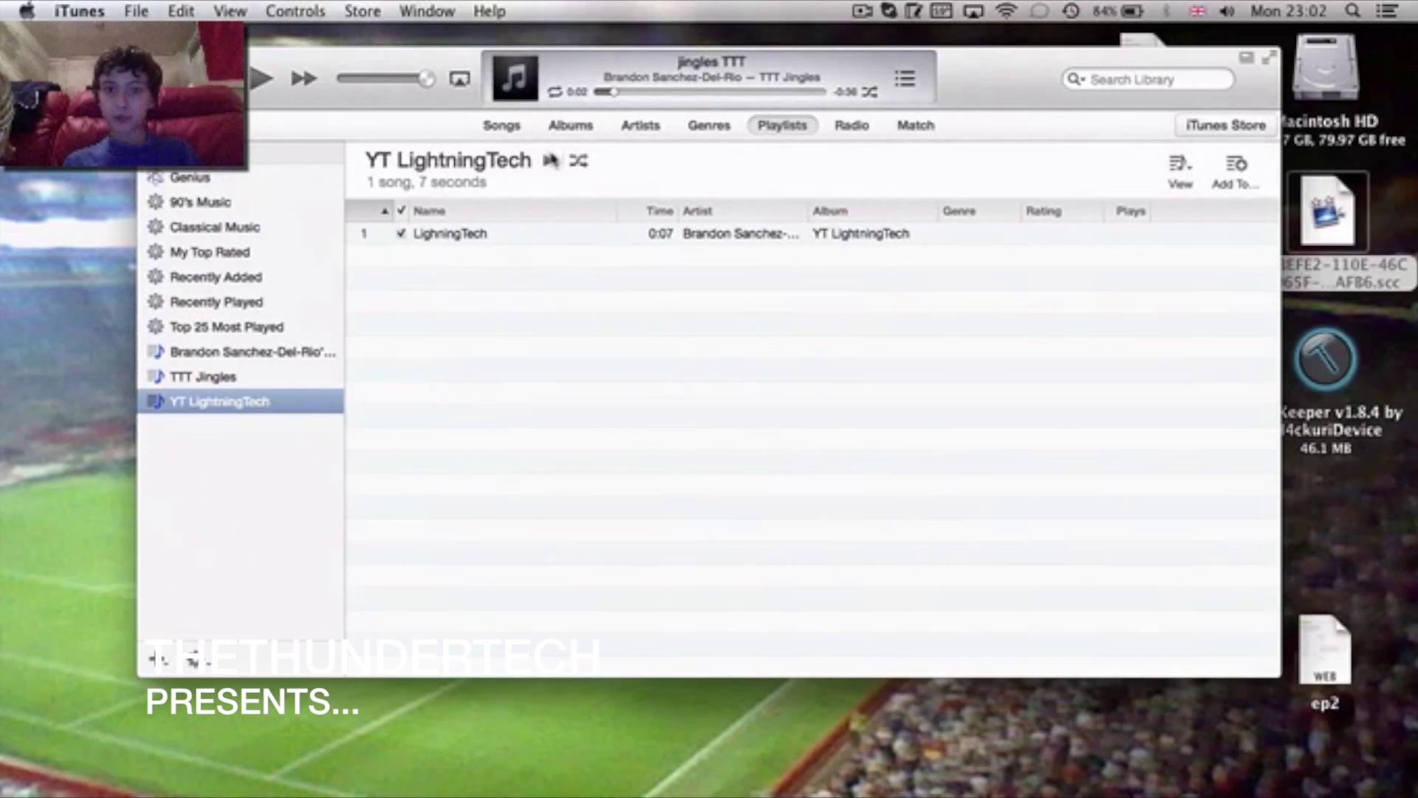
Show the three-song playlist, preview jingles 2 and jingles for intro, then pause
click(238, 351)
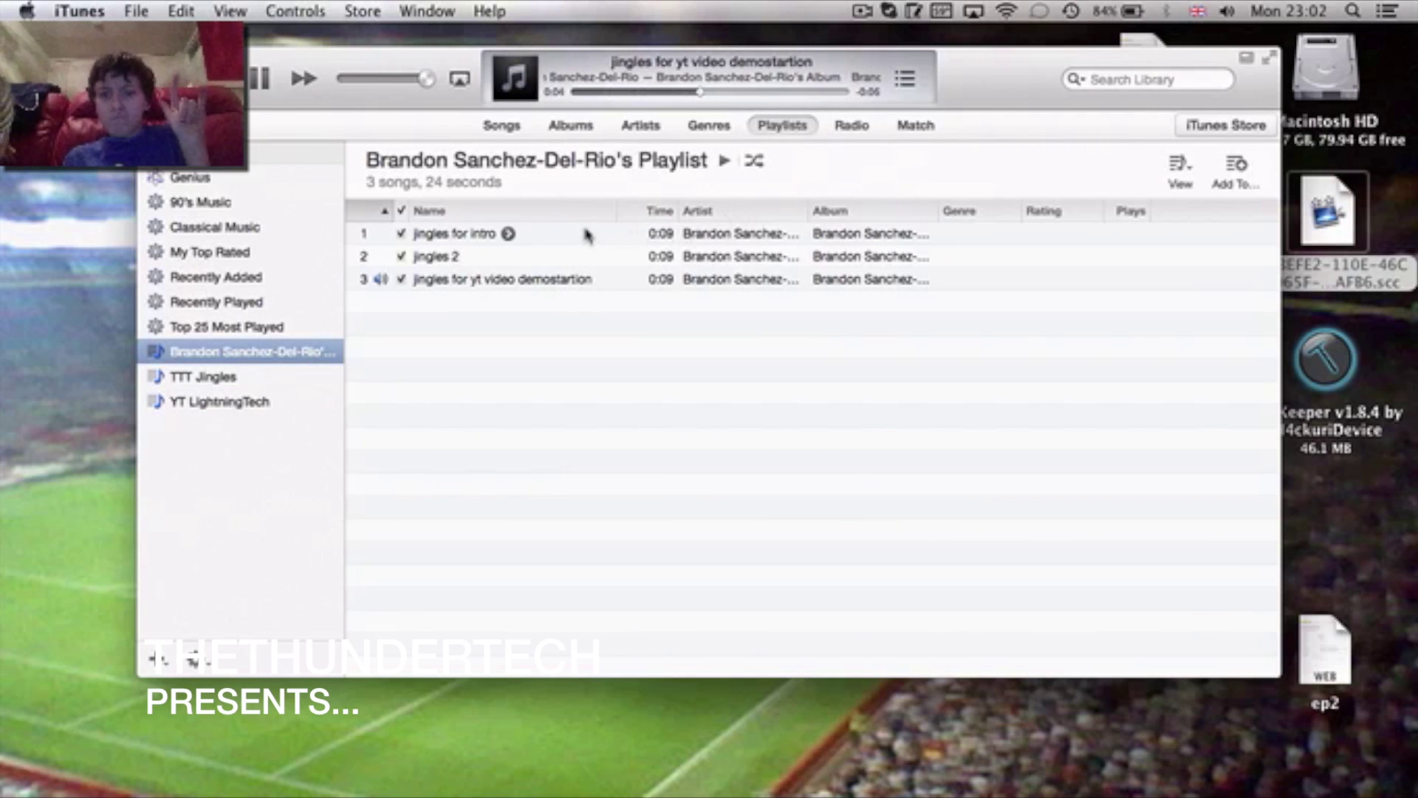
double_click(535, 259)
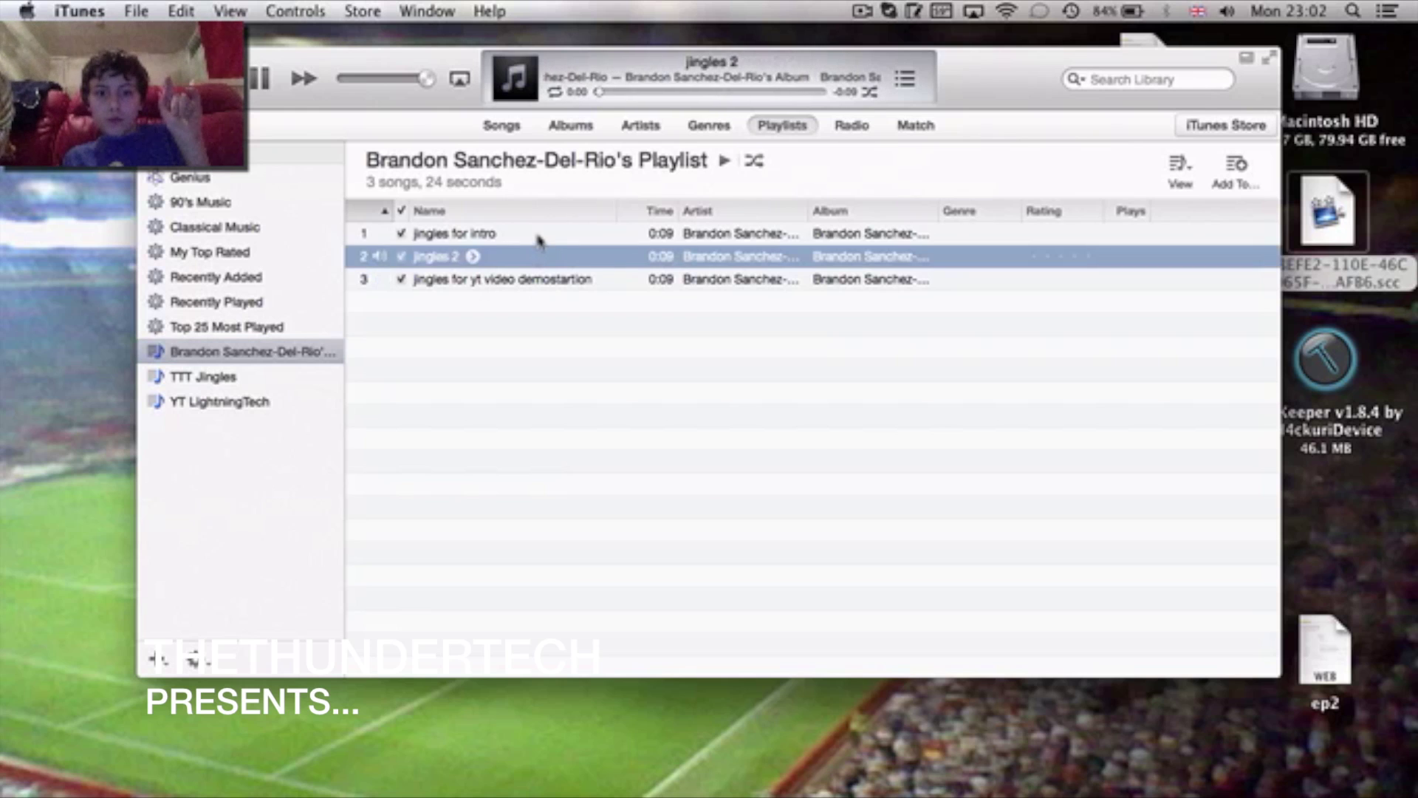
double_click(539, 235)
key(space)
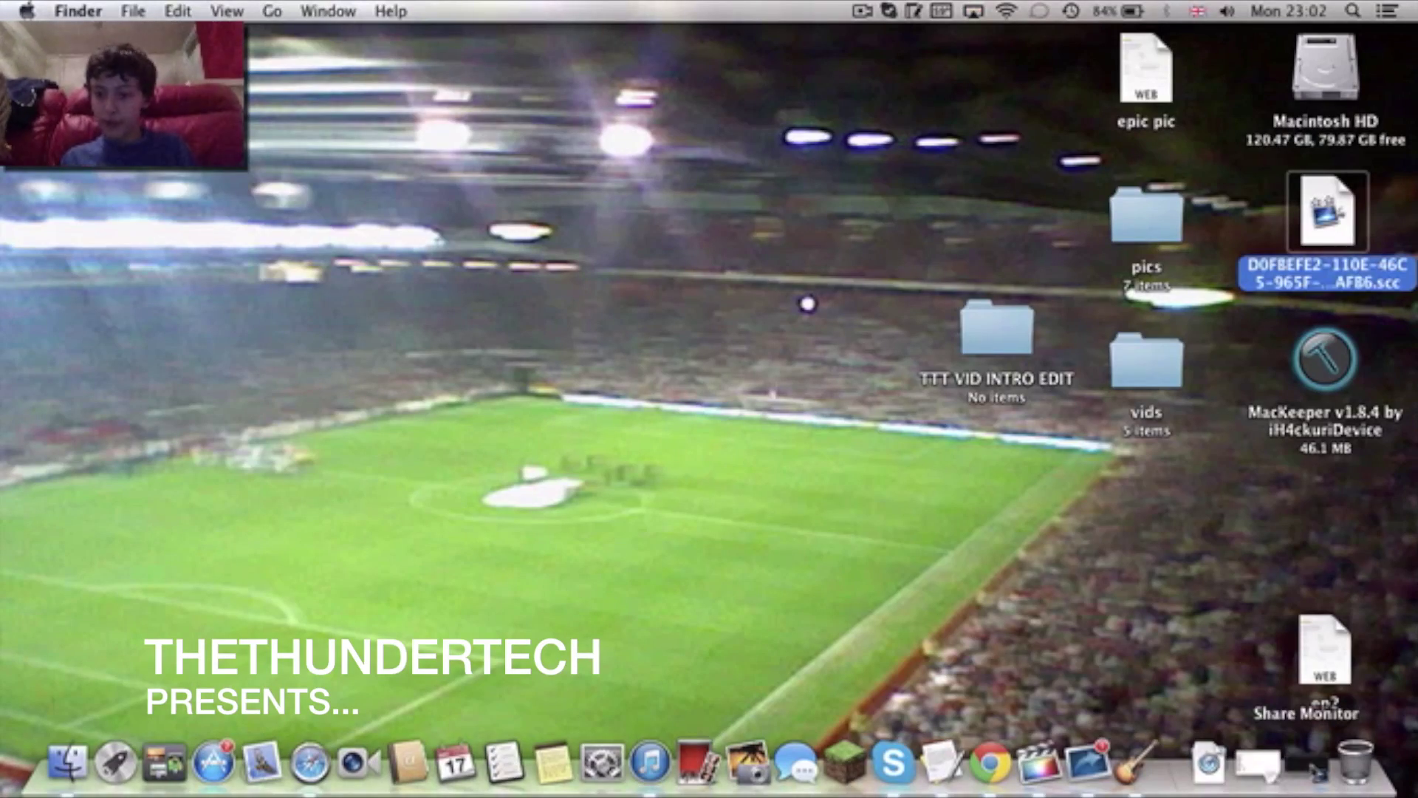
Cancel the paused intro export in Share Monitor and return to the TTT FIRST VID project
click(1305, 765)
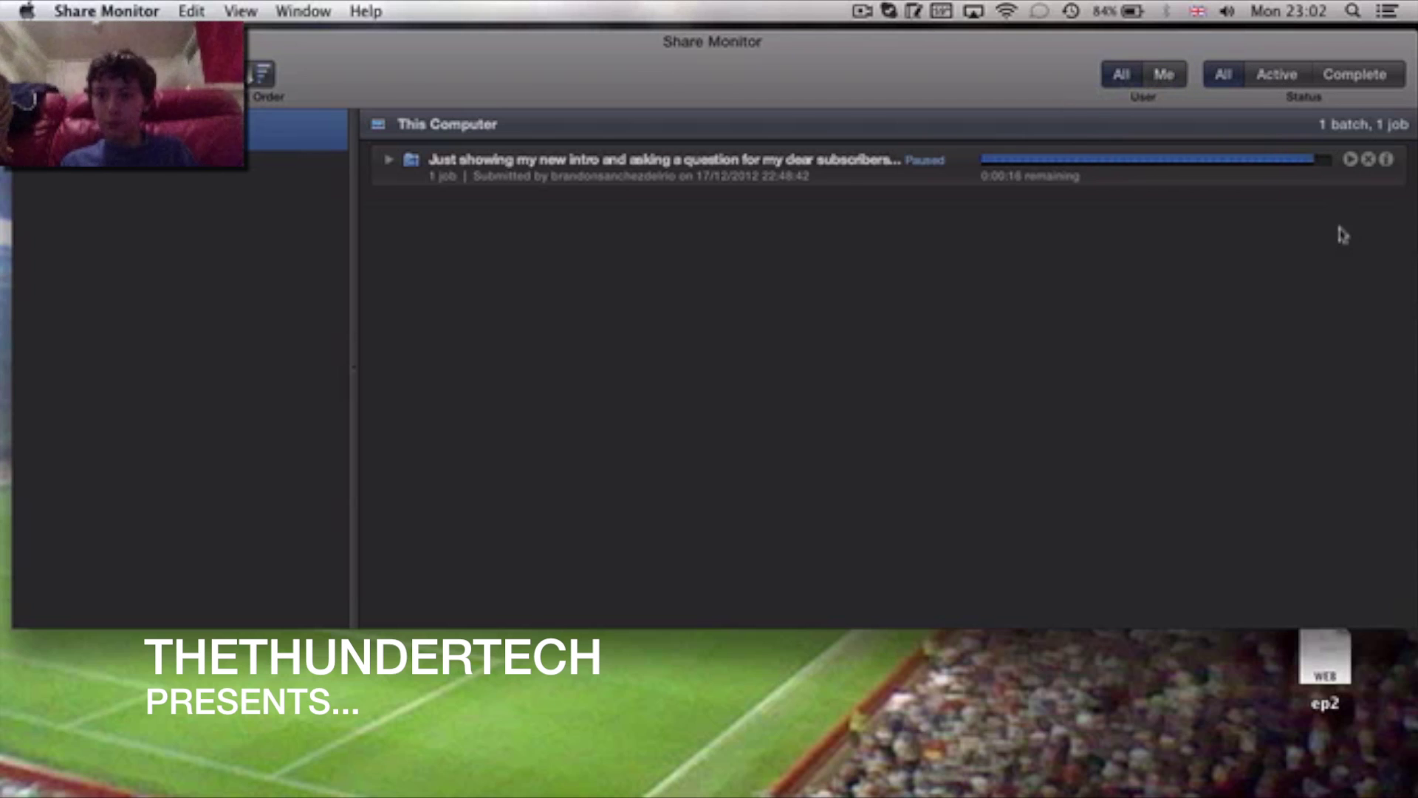
key(super+Tab)
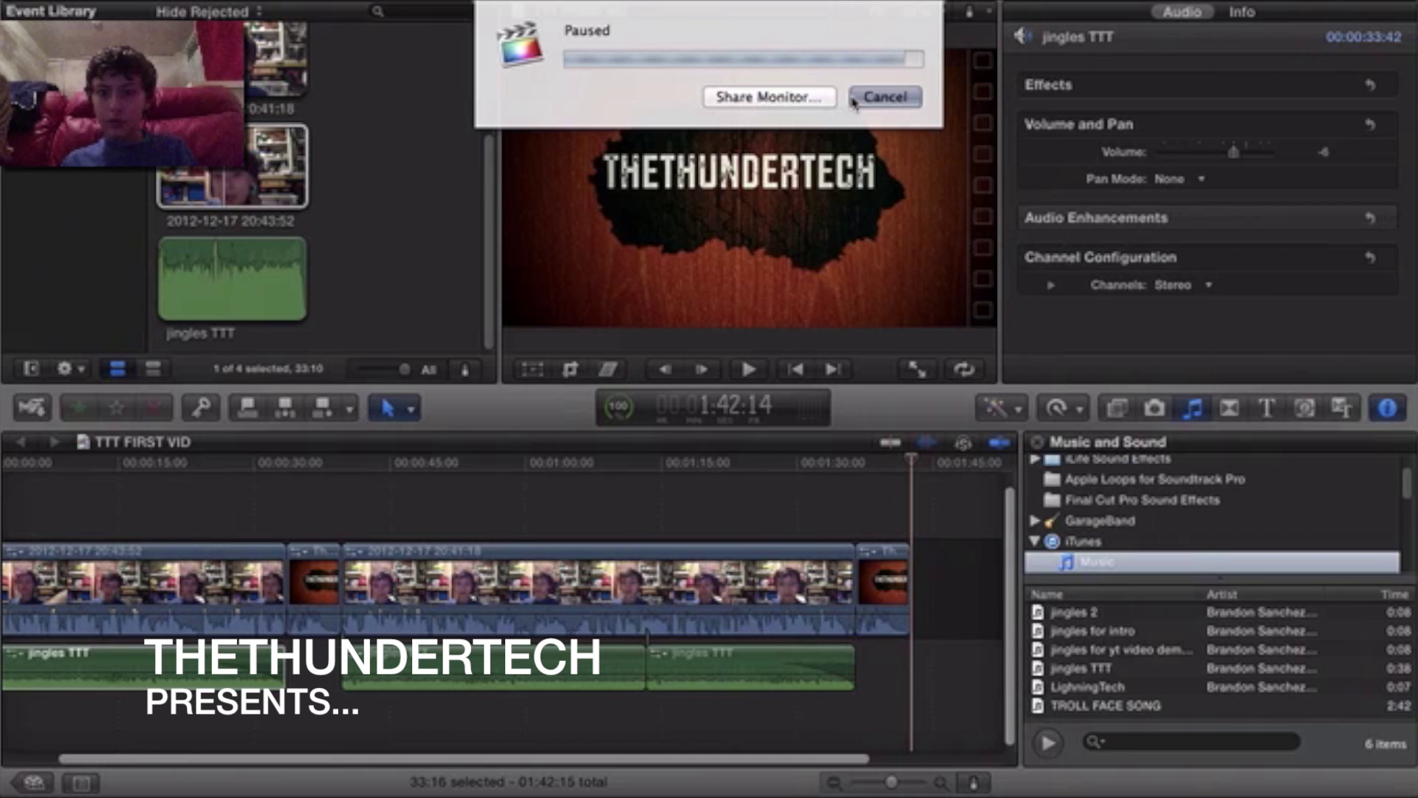
click(830, 98)
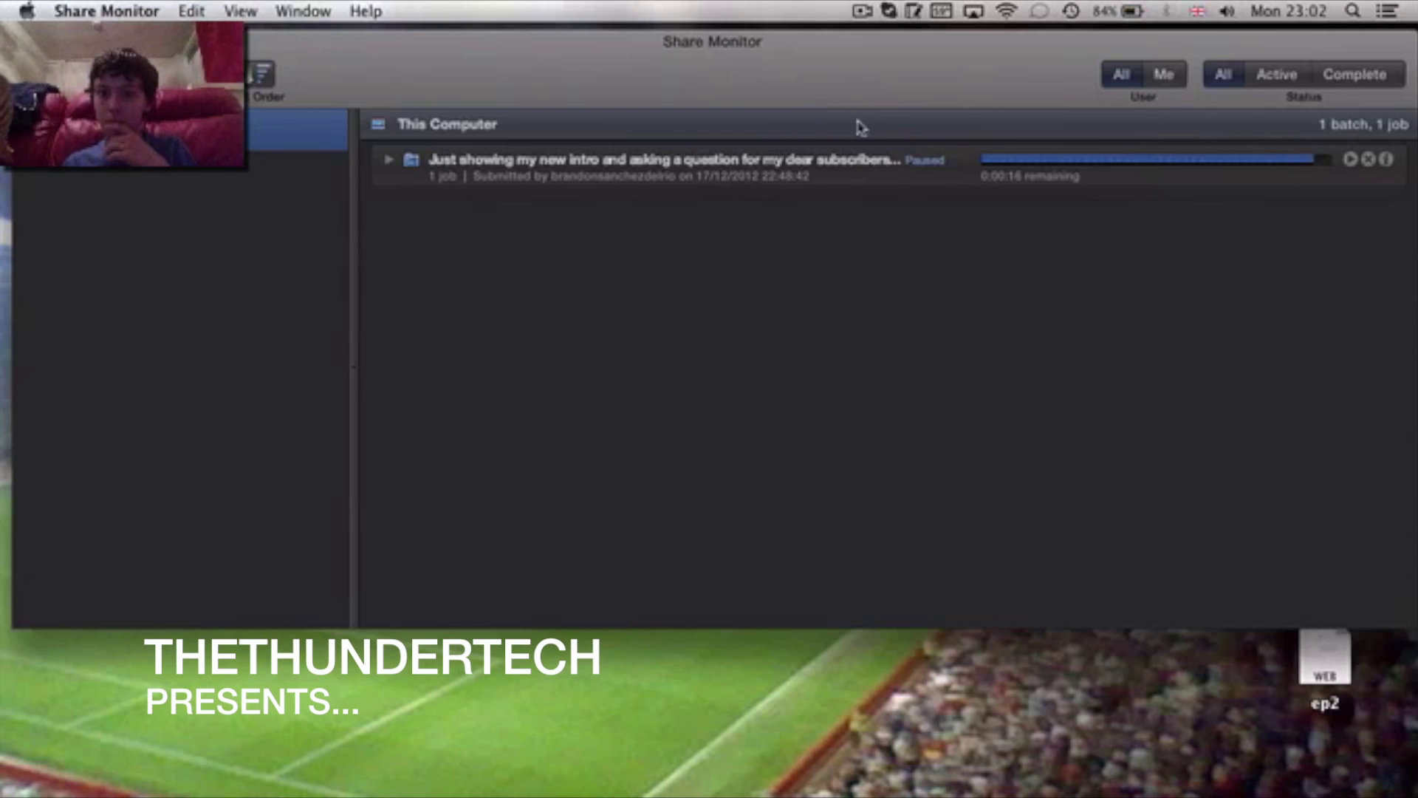
click(1349, 161)
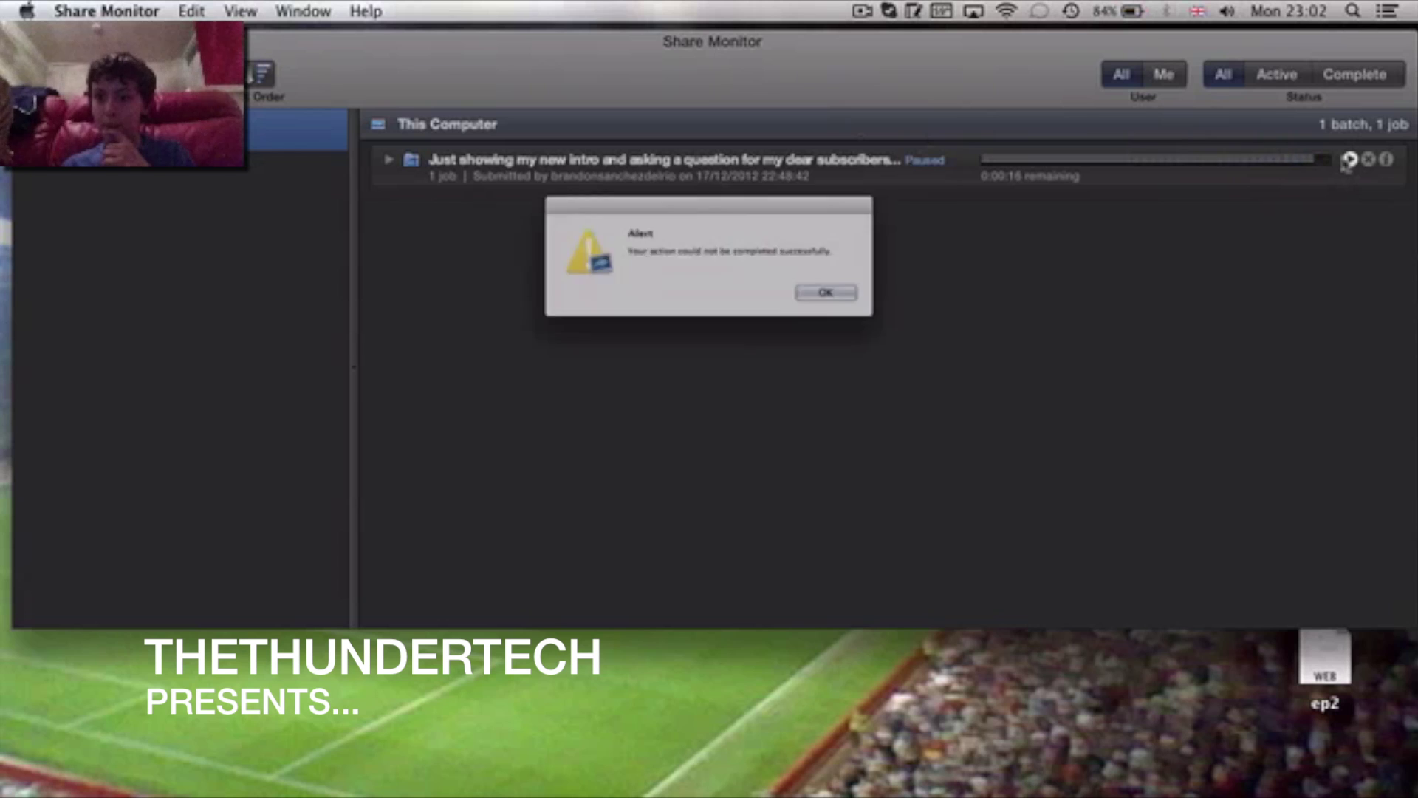
click(849, 309)
key(ctrl+Right)
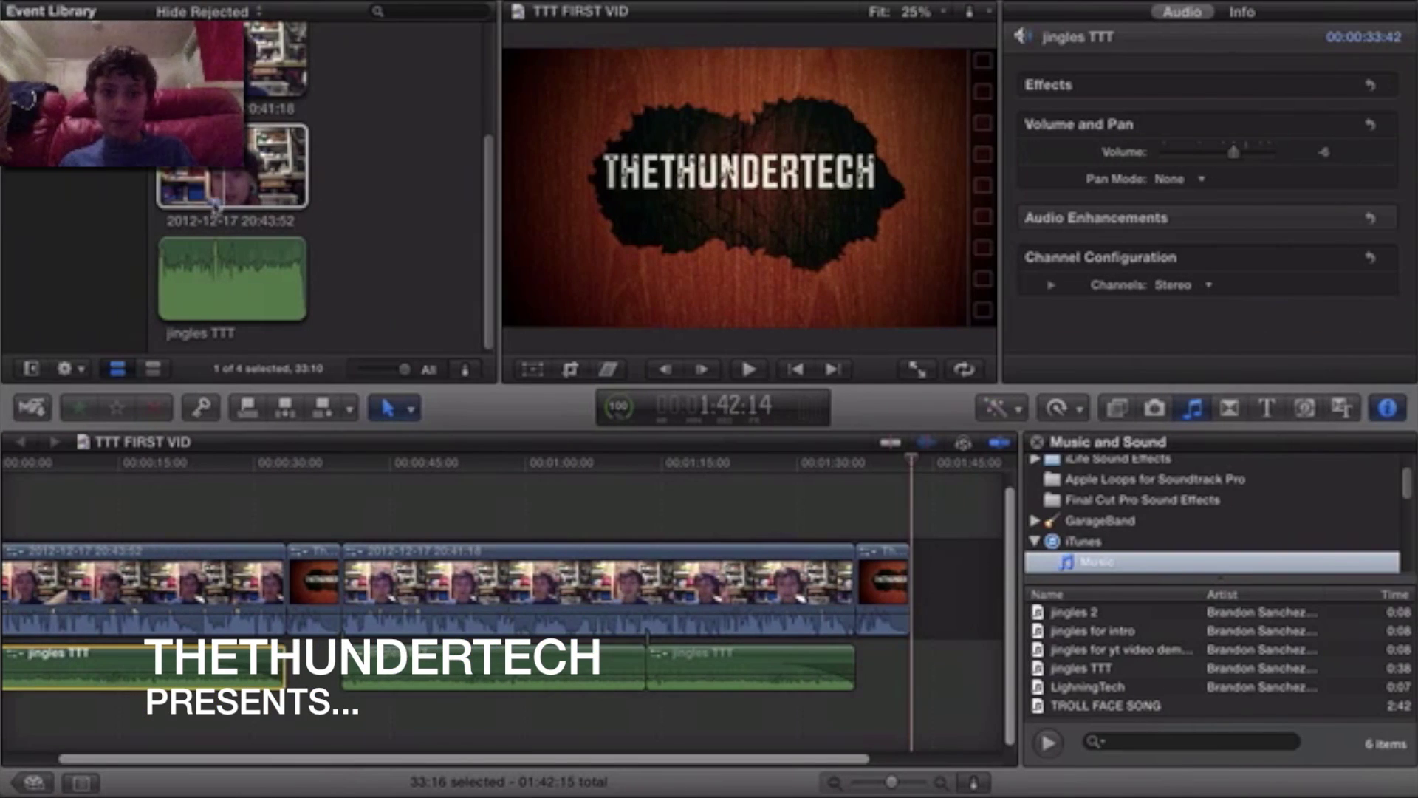
Play back the THETHUNDERTECH intro from about 1:36
click(856, 466)
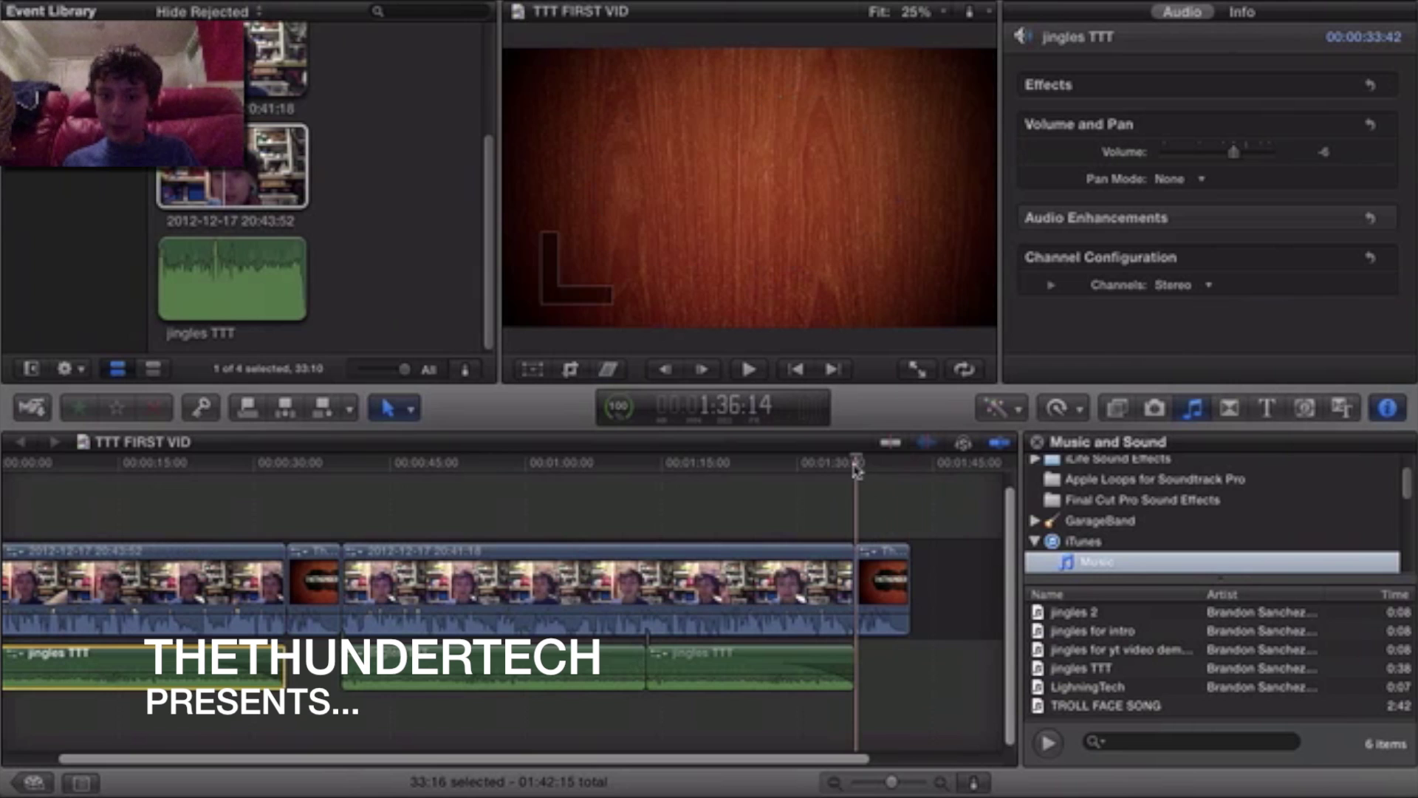
key(space)
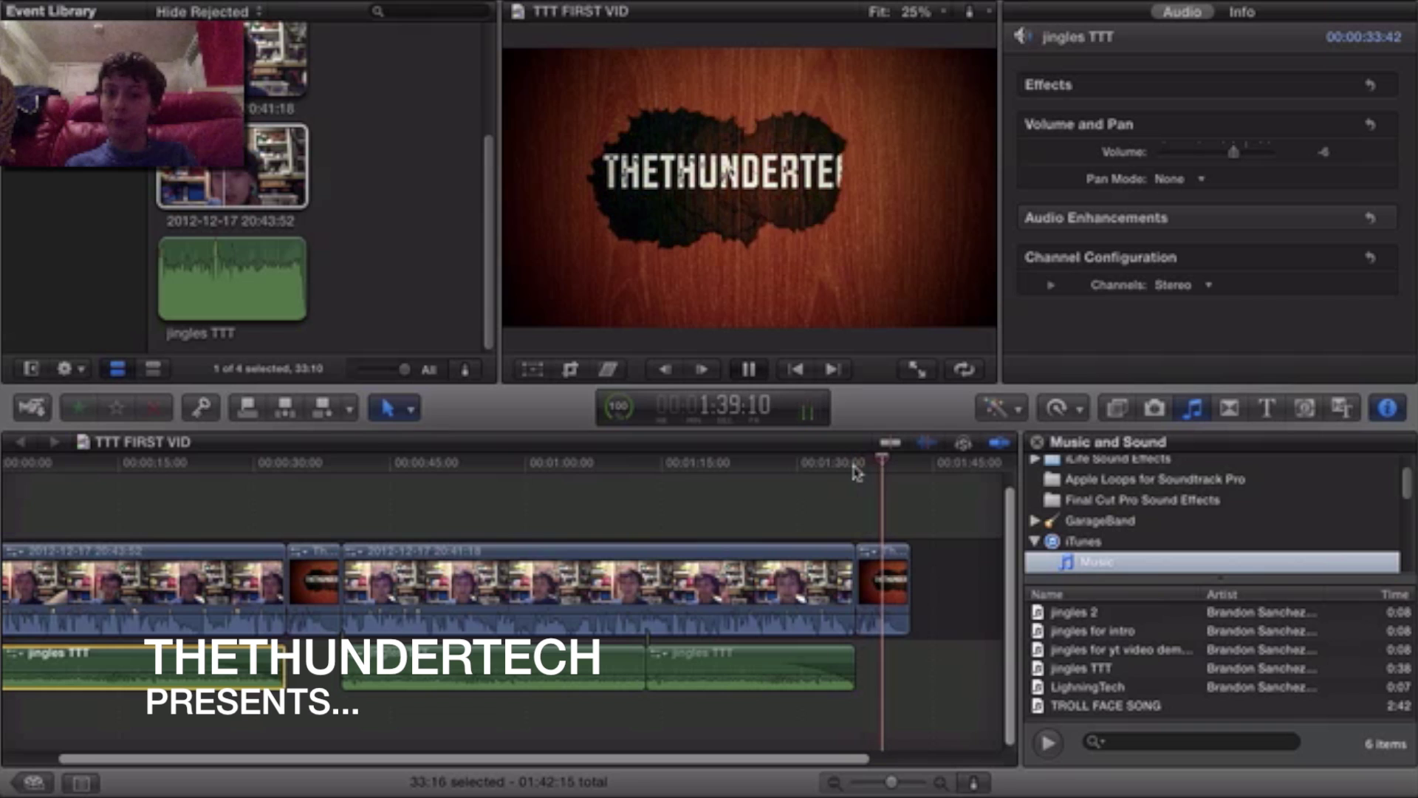
key(space)
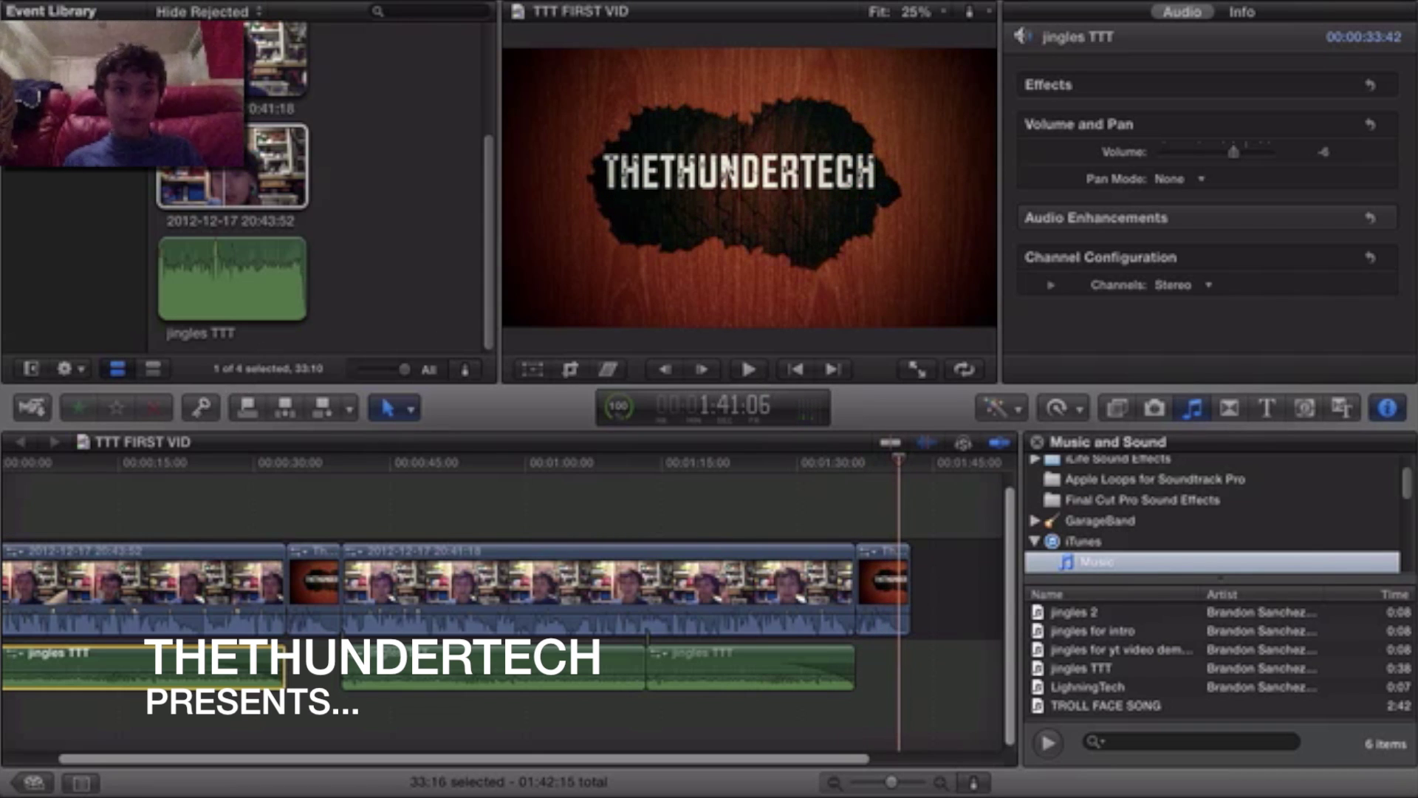
Check the Event Library shortcut menu, then show the Project Library
right_click(81, 101)
click(166, 117)
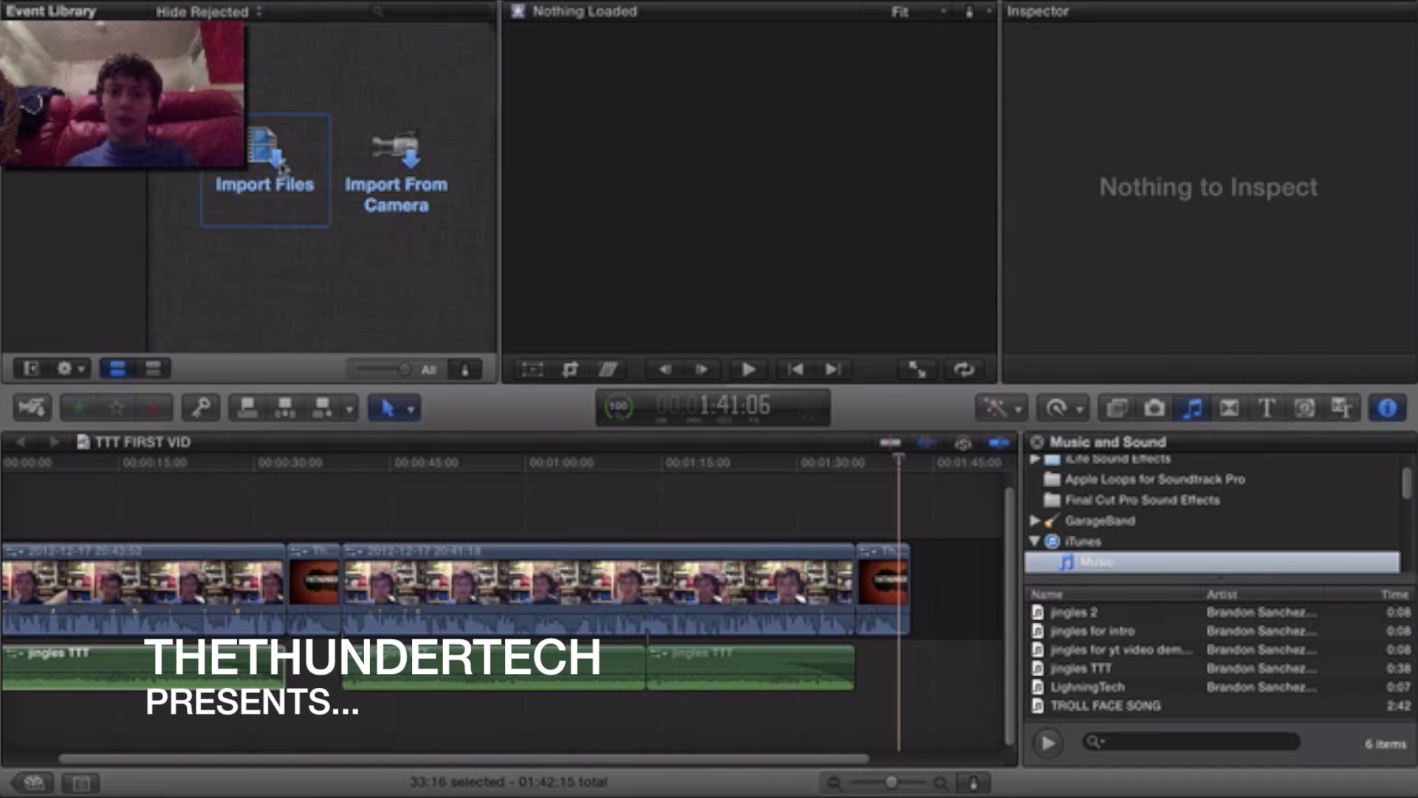
scroll(379, 507, left, 3)
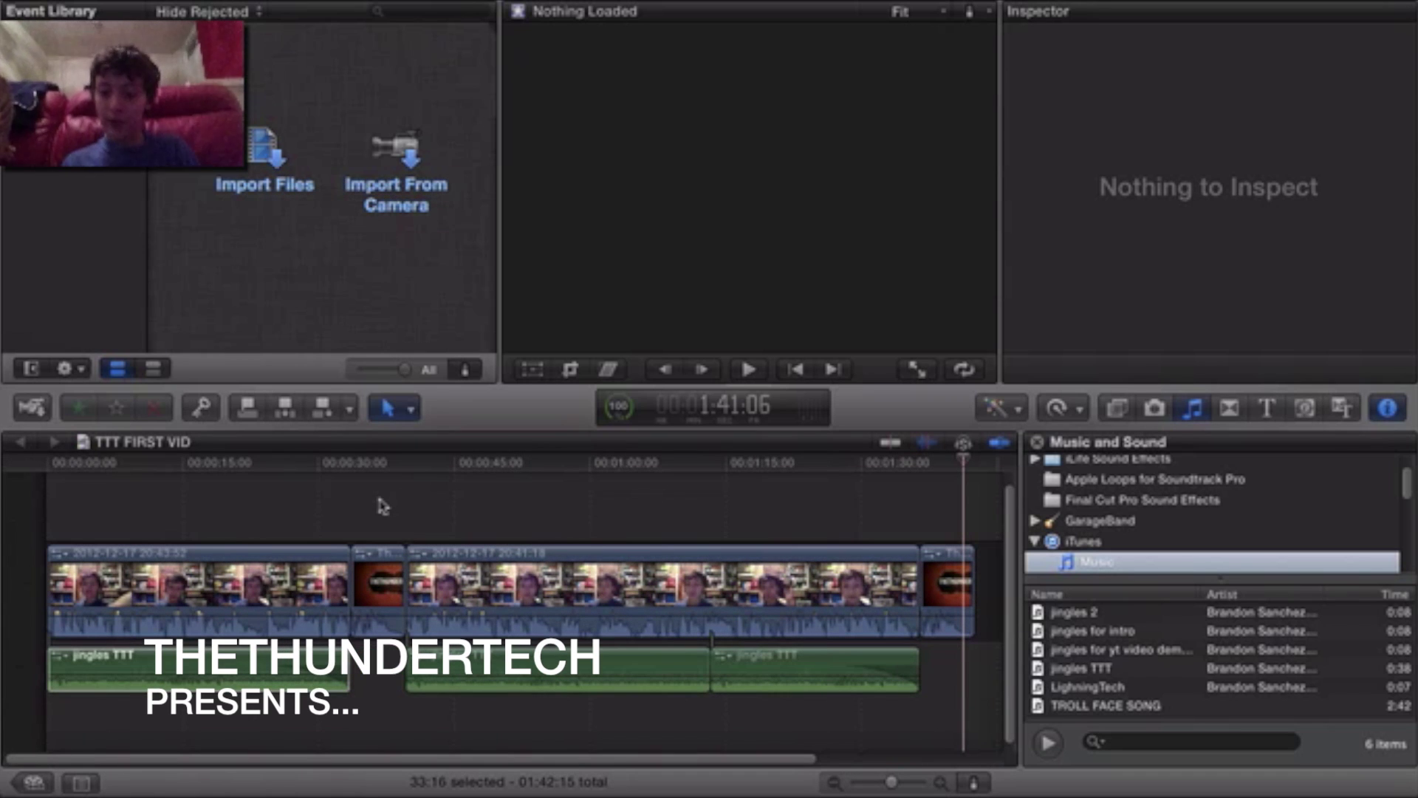
key(super+0)
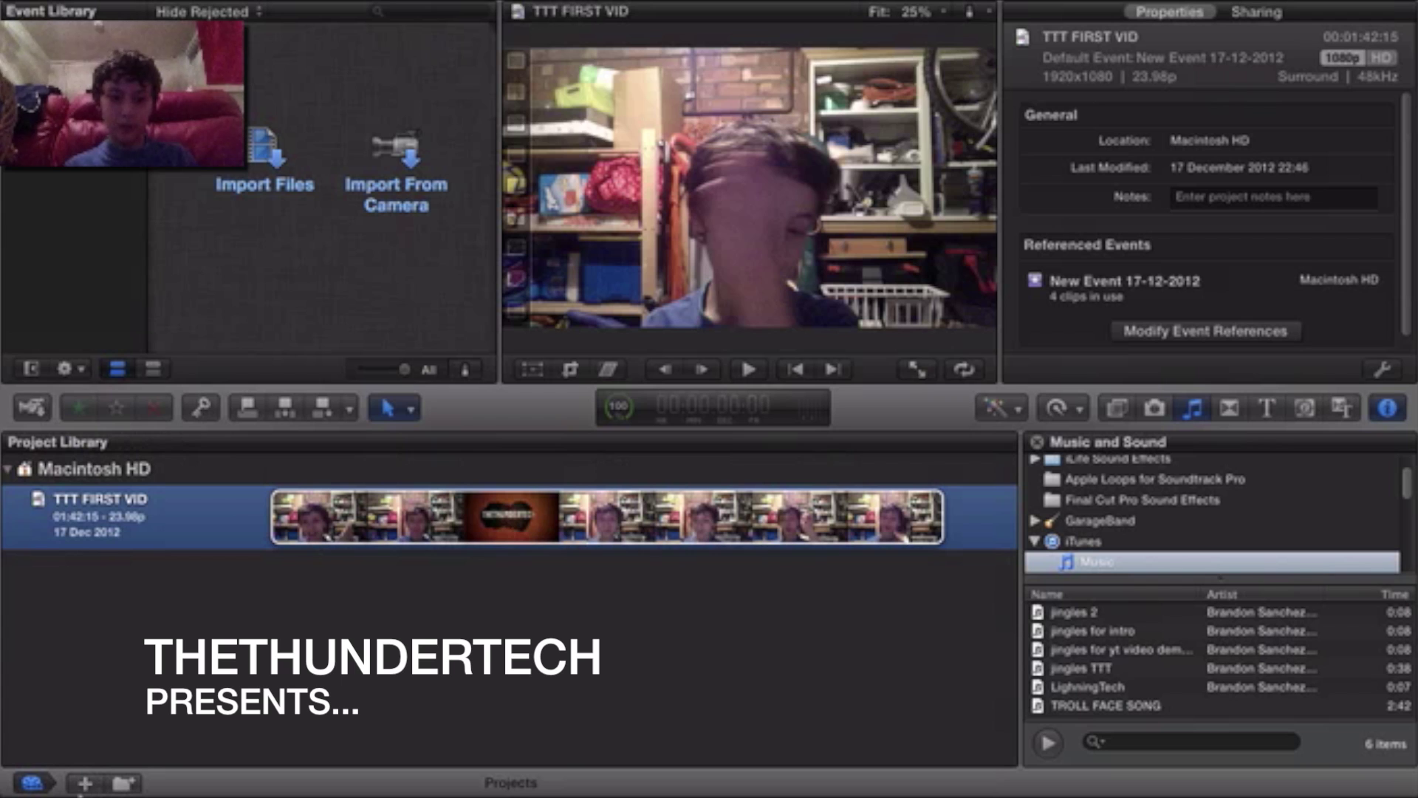
Create the intro 1 project and preview the yt video demo jingle
click(83, 783)
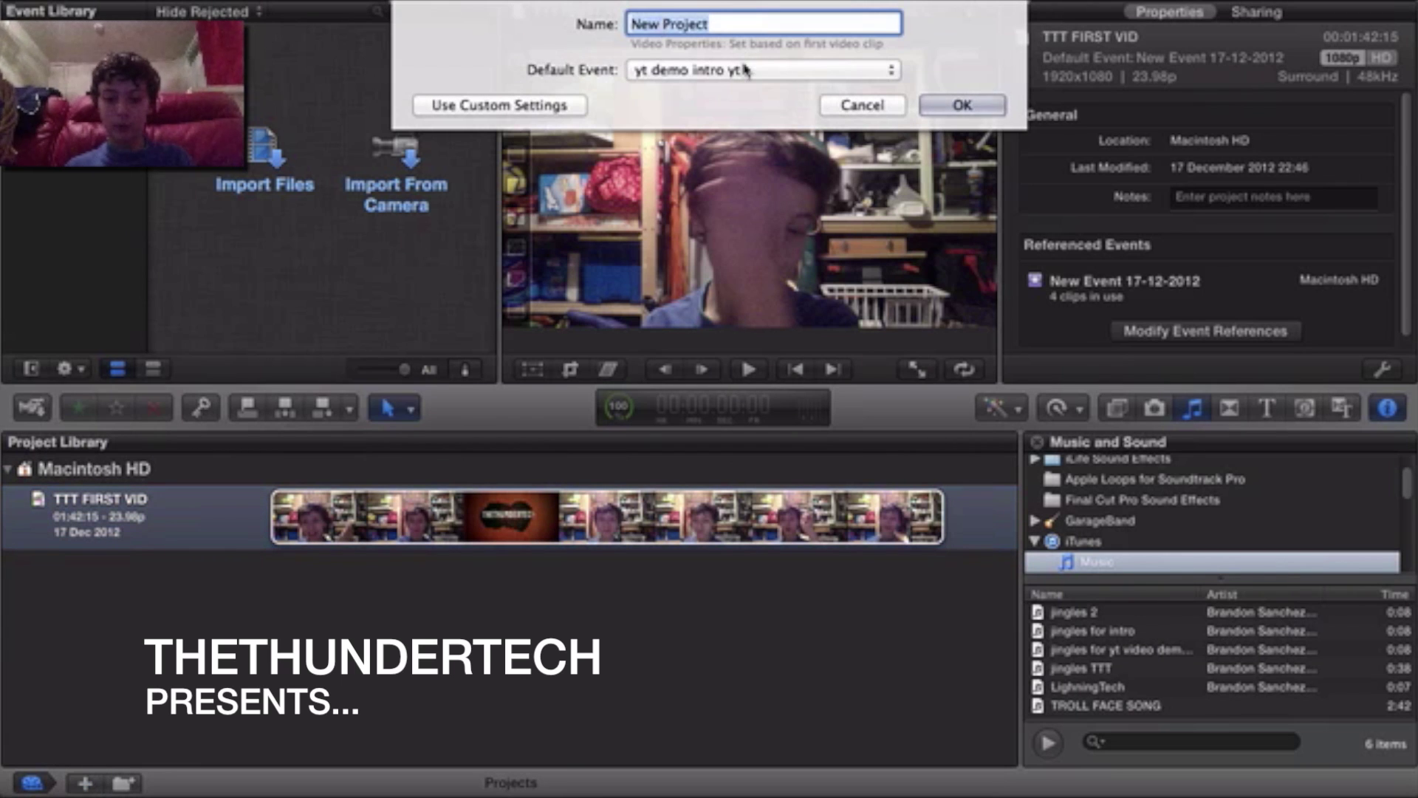
text(intro 1)
key(Return)
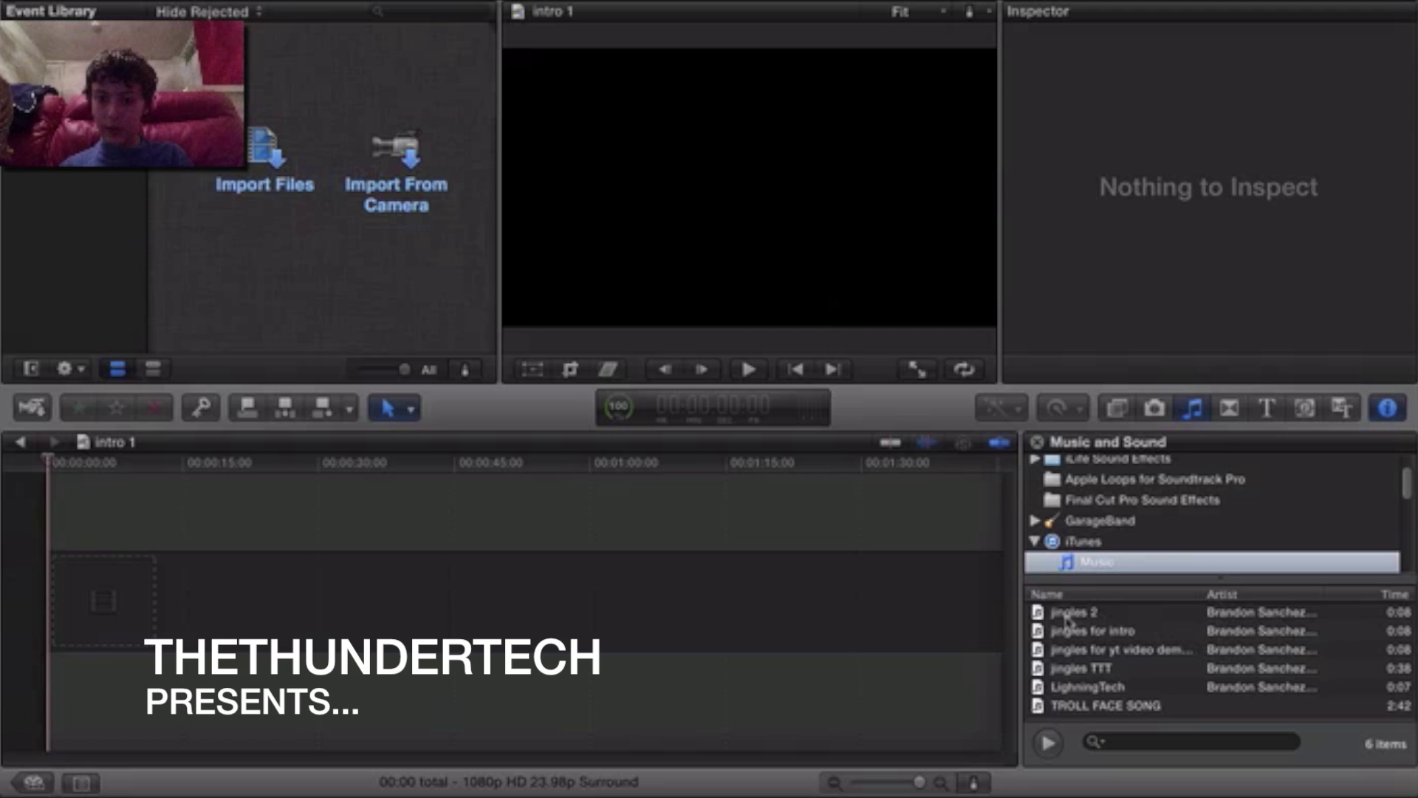
click(1103, 616)
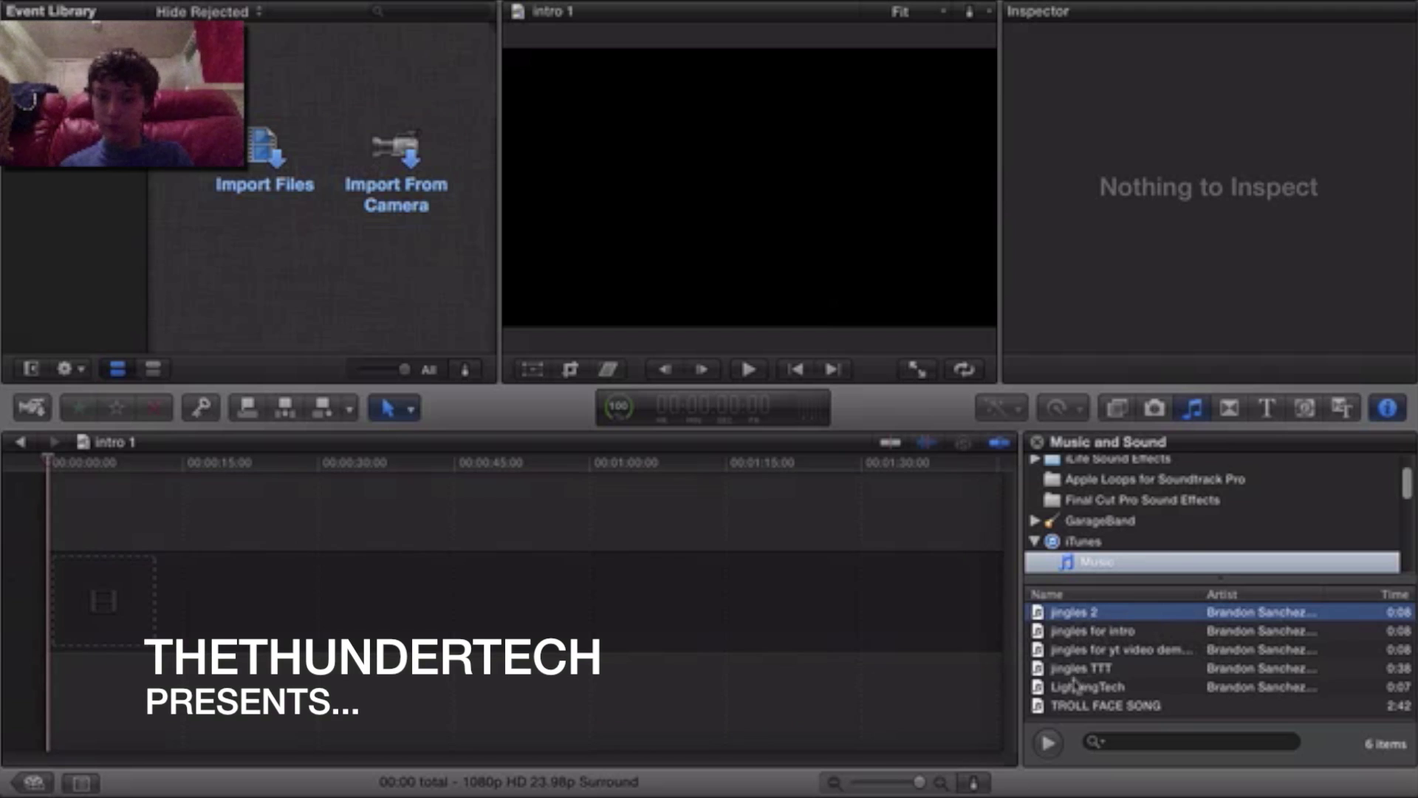
click(1059, 652)
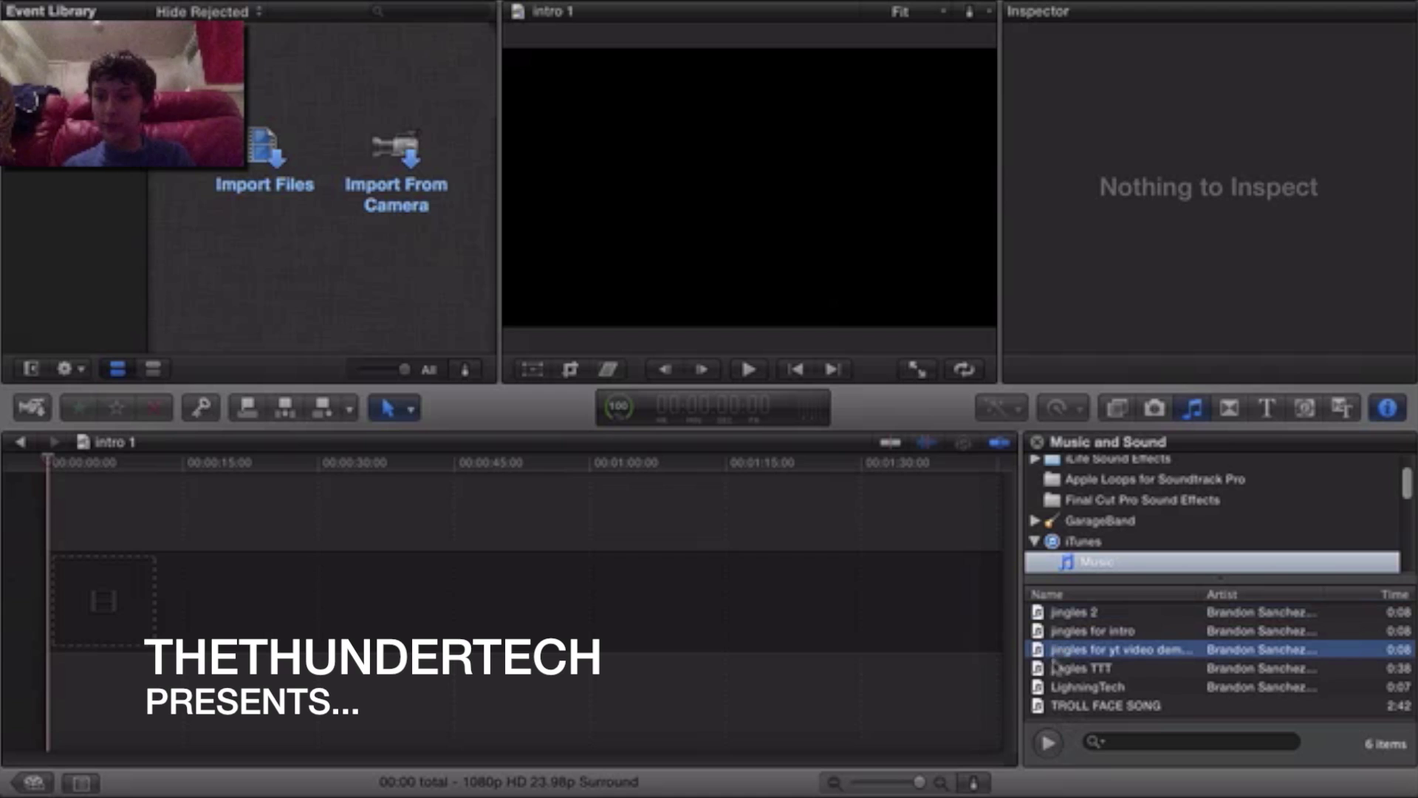
click(1051, 742)
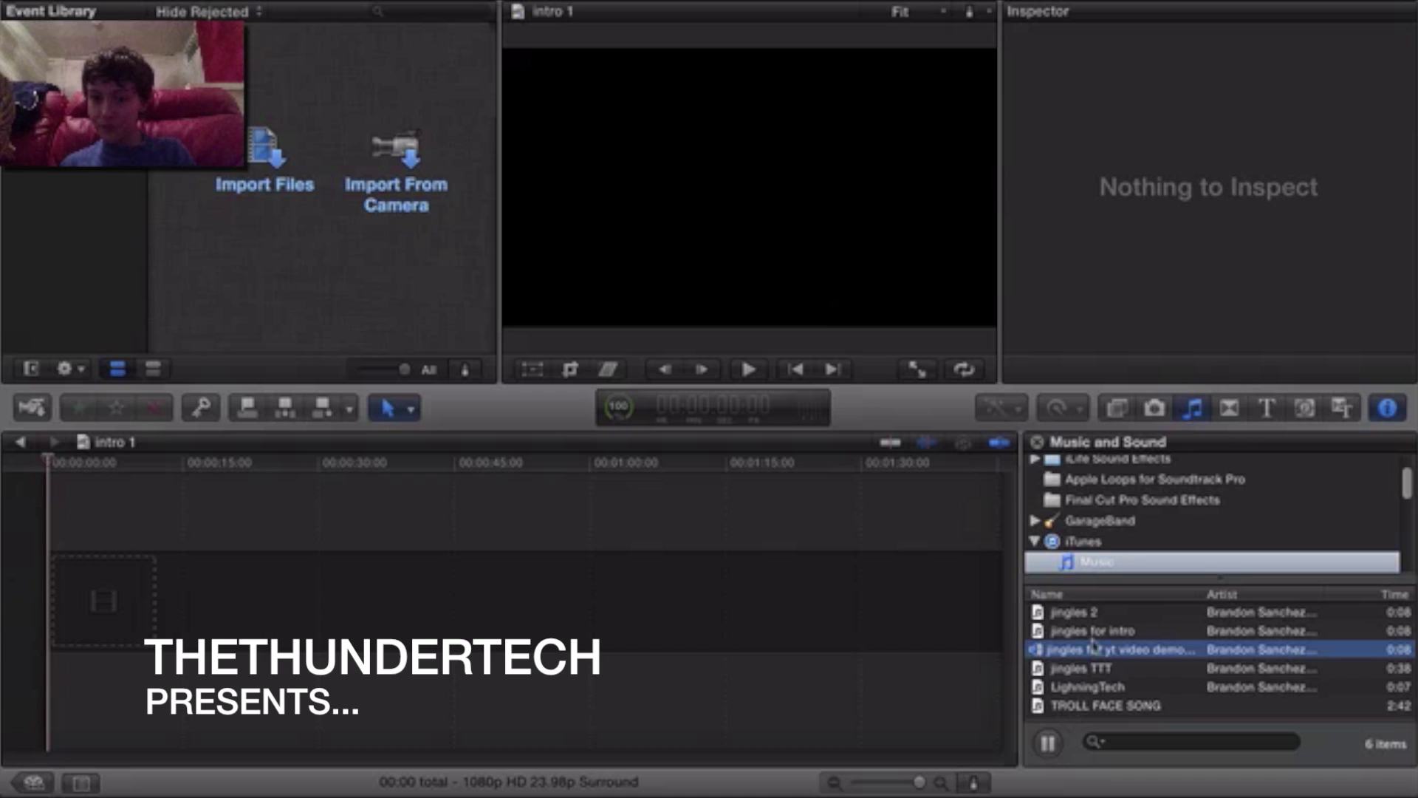
Preview the jingles TTT and jingles 2 tracks, then reselect the yt video demo jingle
click(1097, 670)
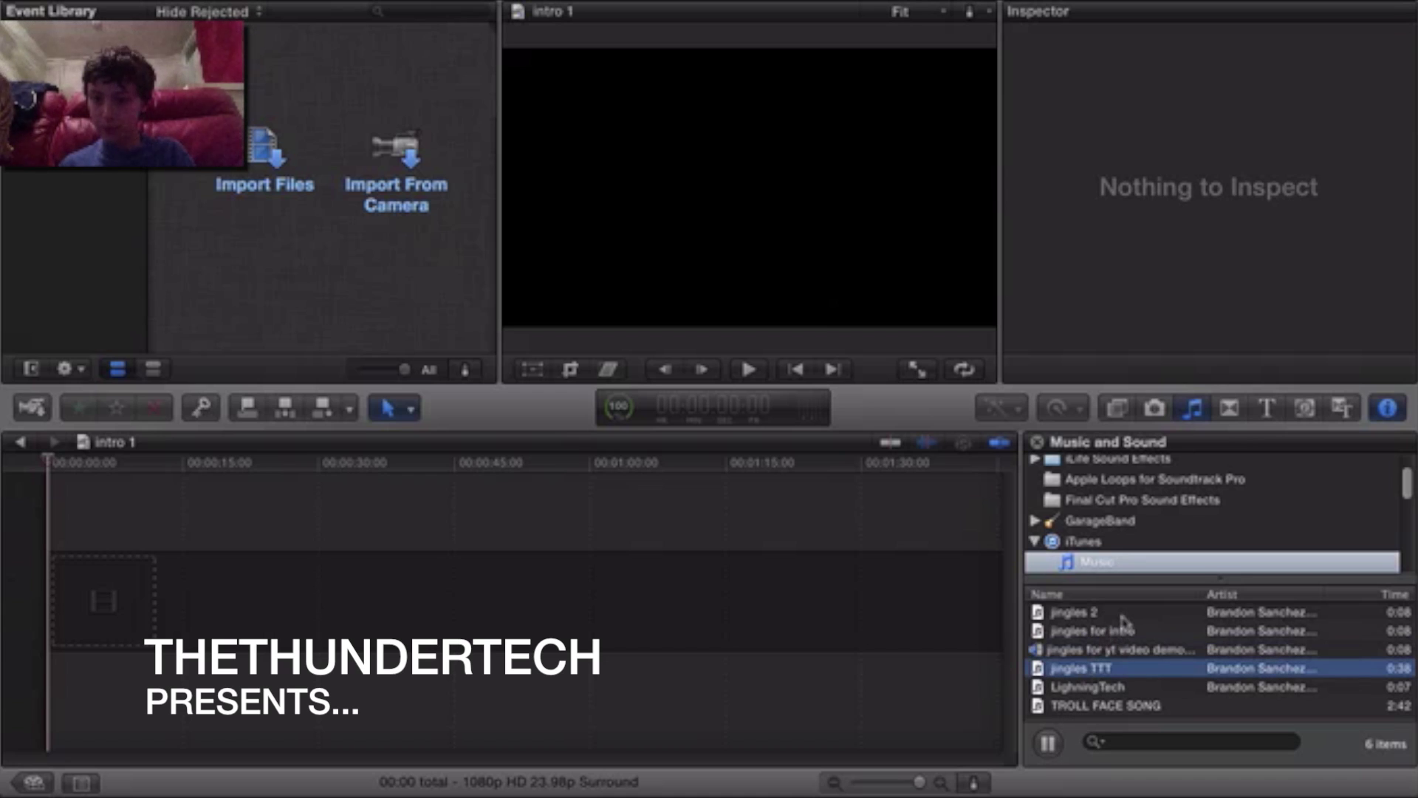
click(1123, 617)
click(1050, 742)
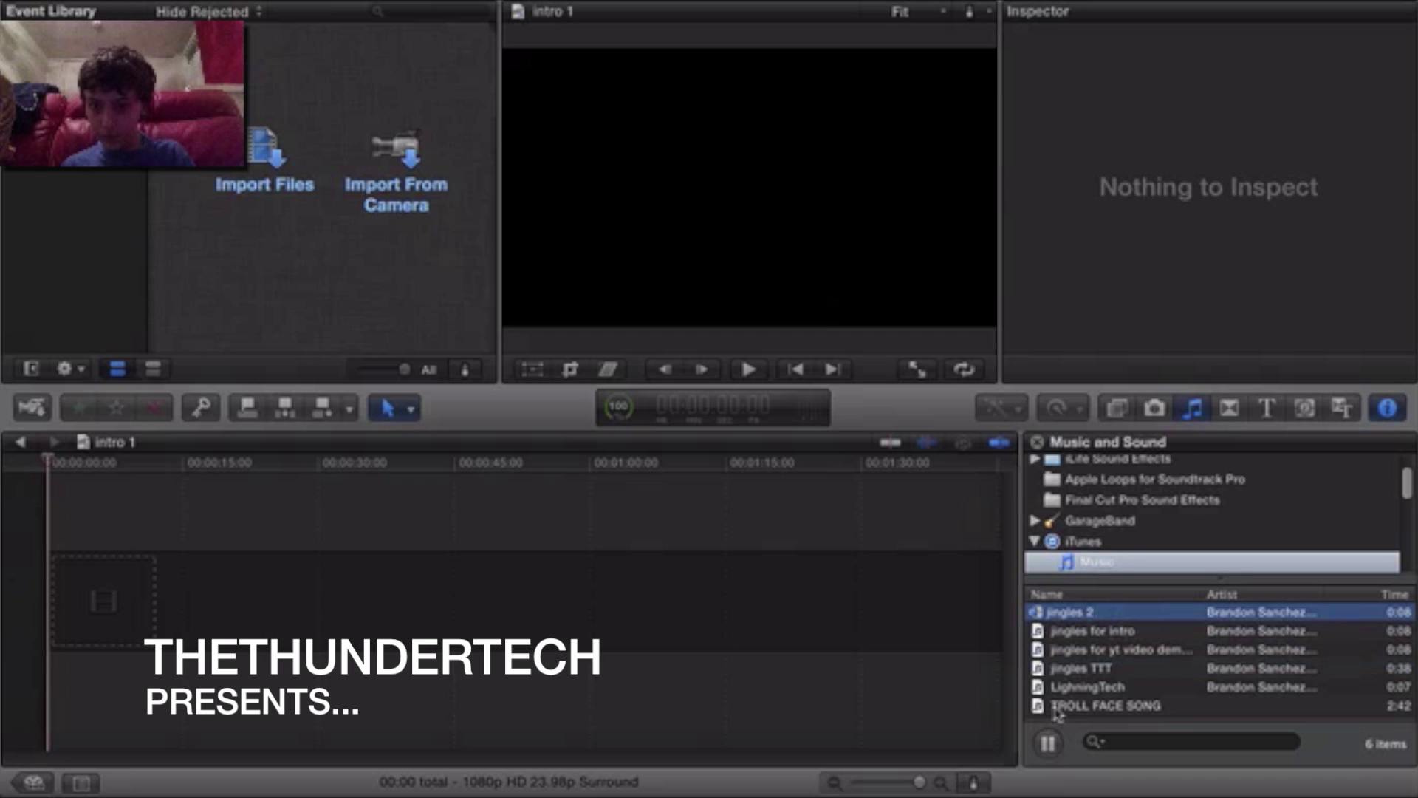
click(1049, 745)
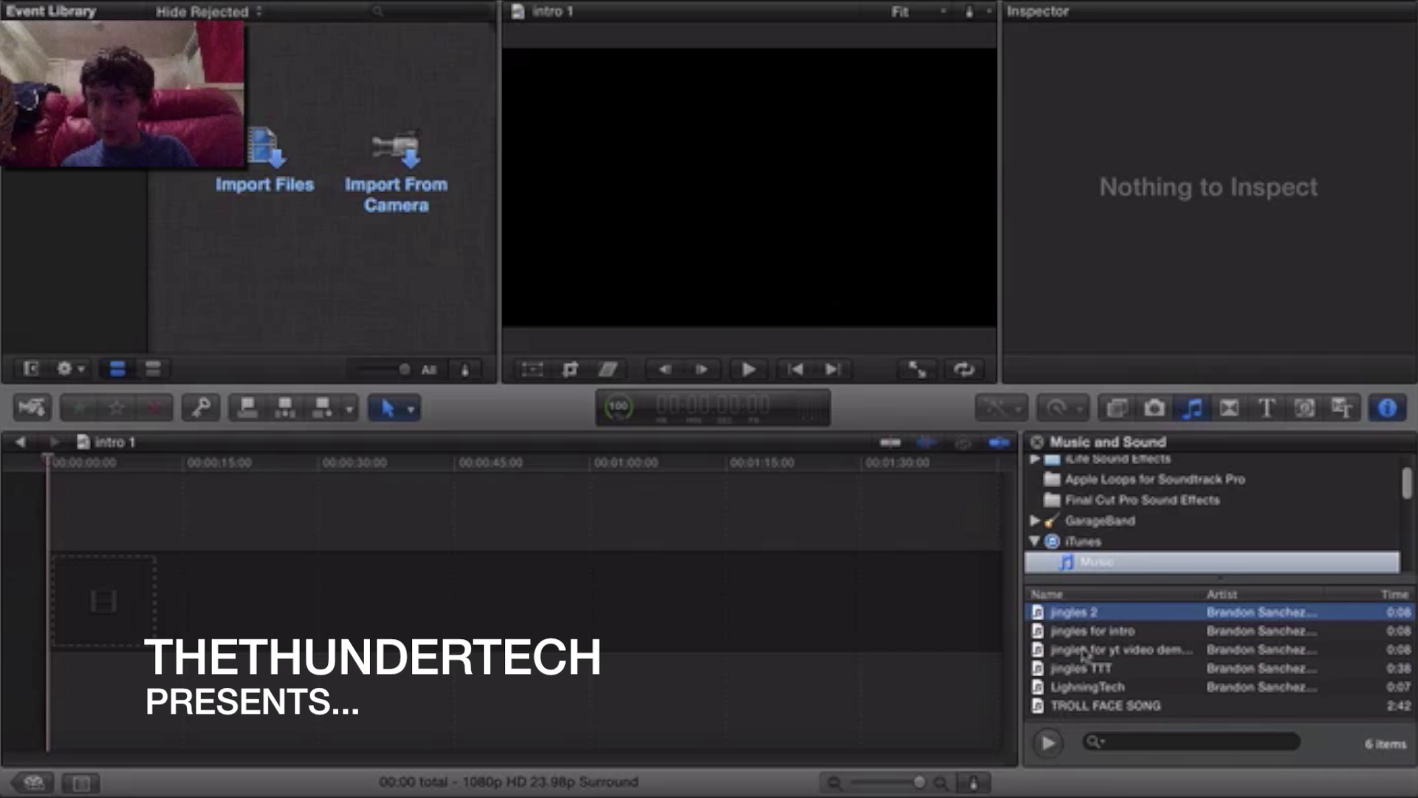
click(1083, 653)
Place the yt video demo jingle at the timeline start and set the project to 1080p HD
drag(1063, 660, 54, 687)
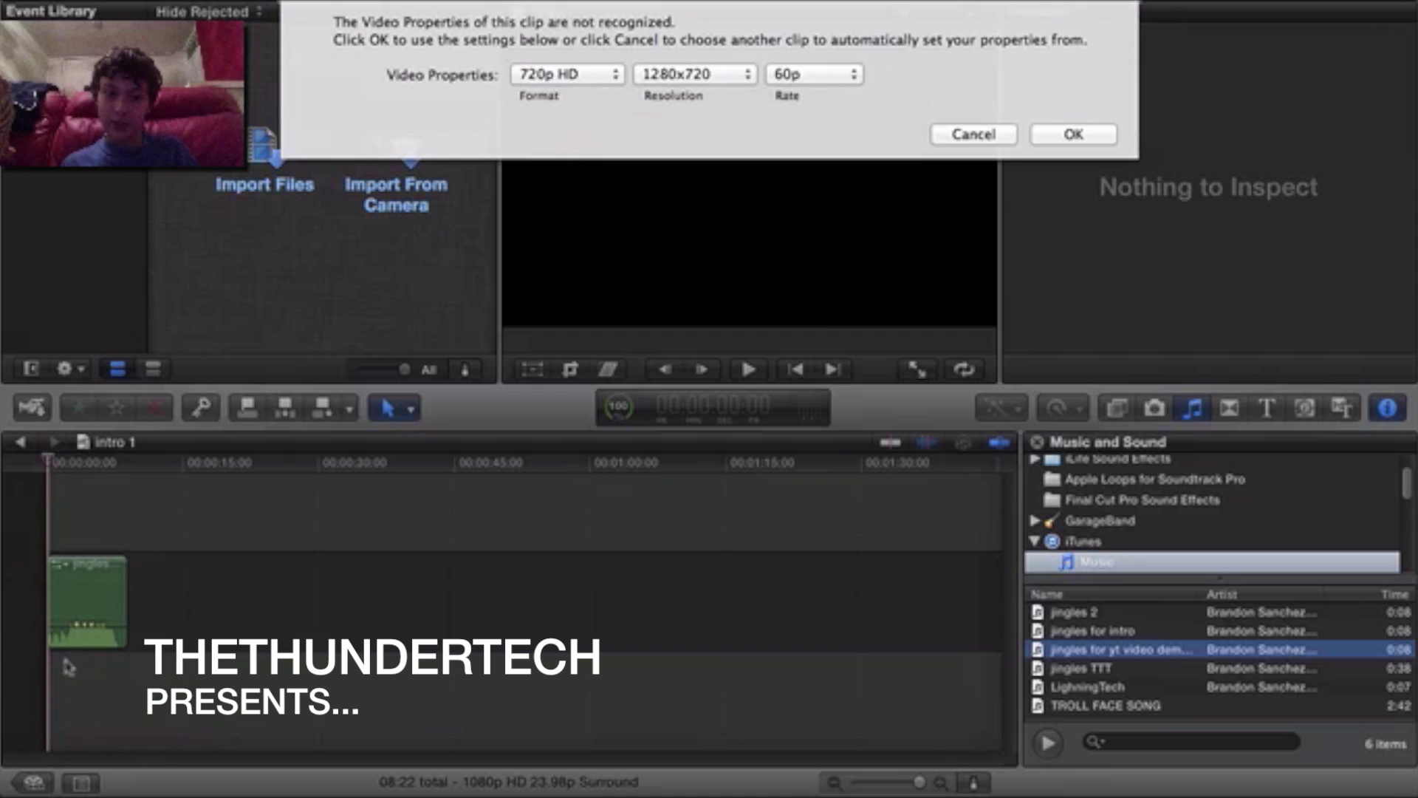
click(599, 86)
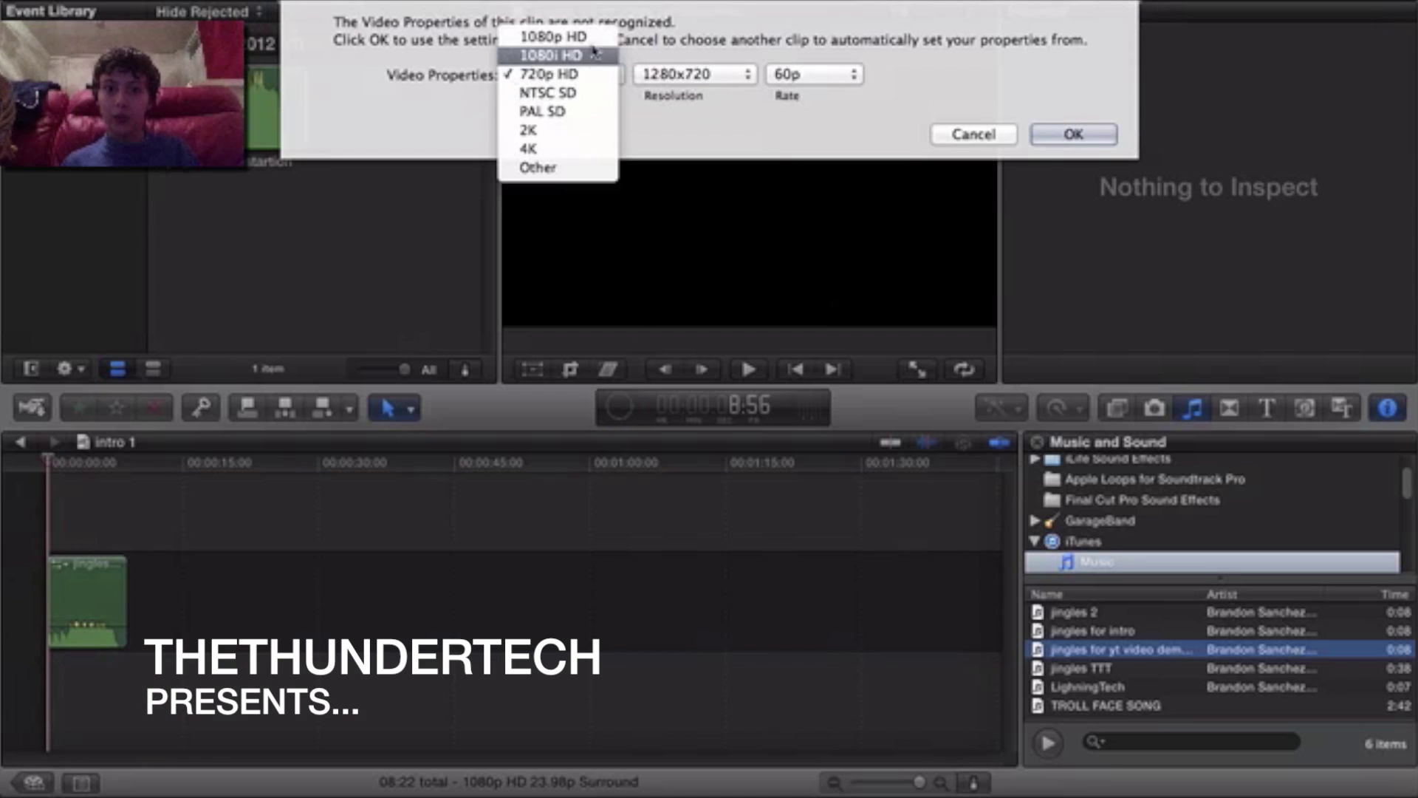
click(589, 40)
click(1071, 133)
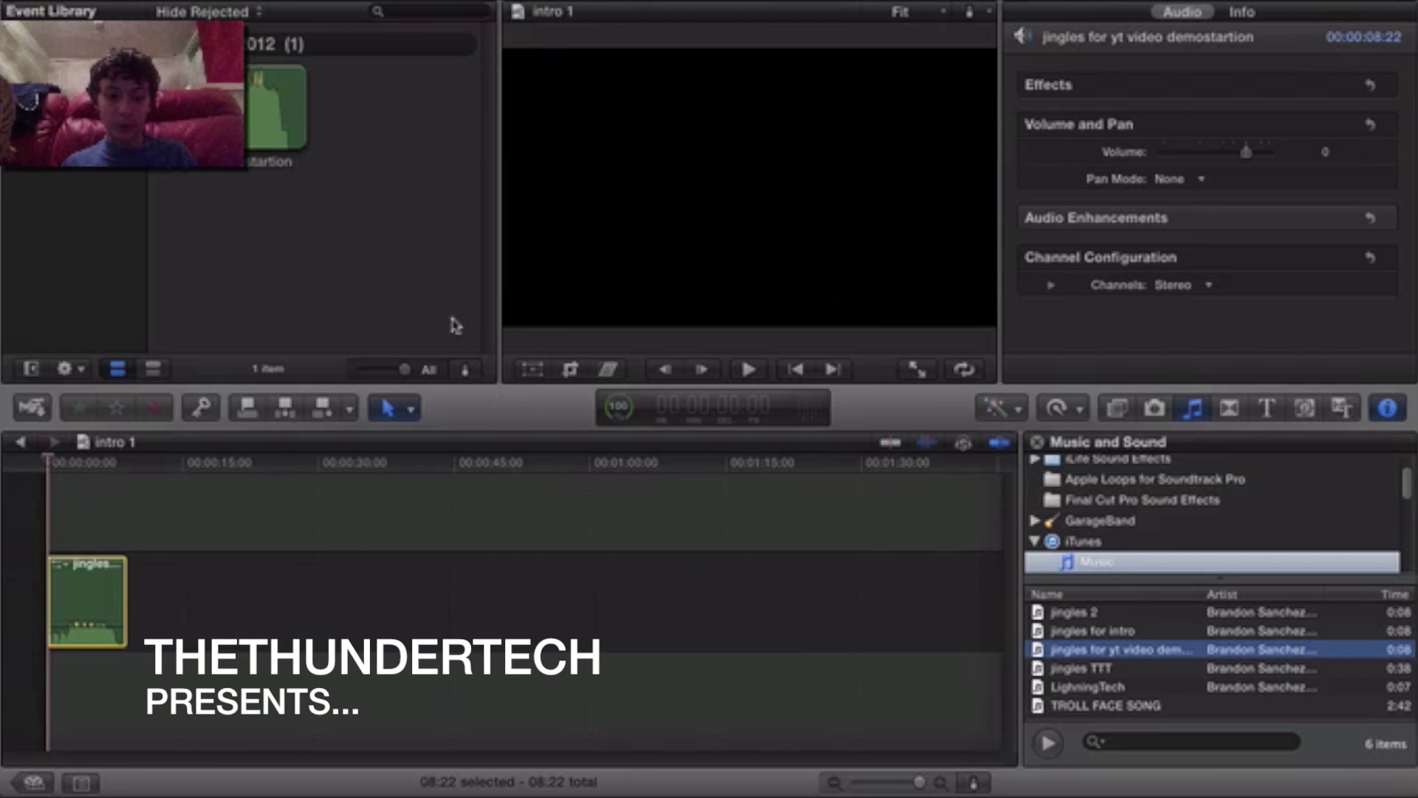
Deselect the jingle clip, then open and cancel the Import Files window
click(426, 292)
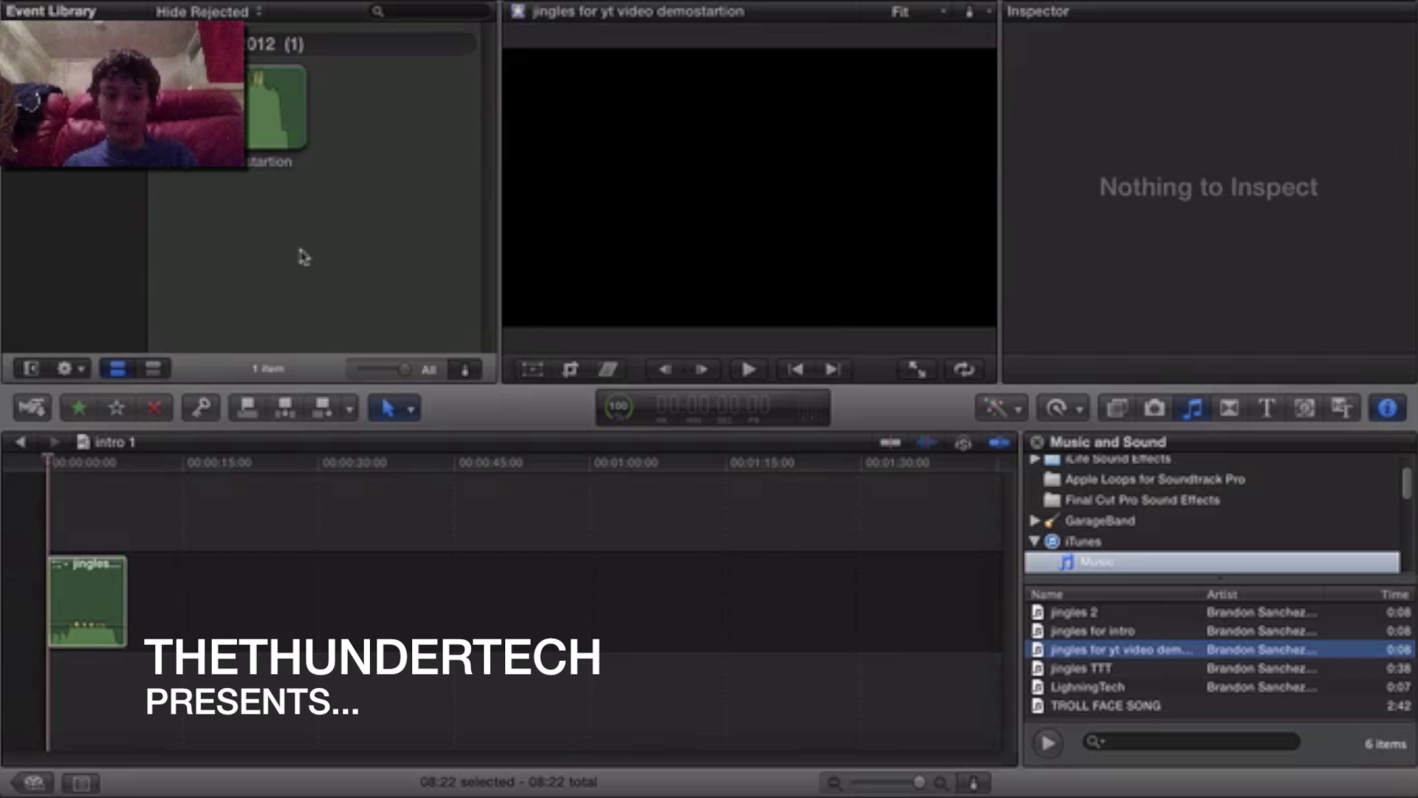
key(super+shift+i)
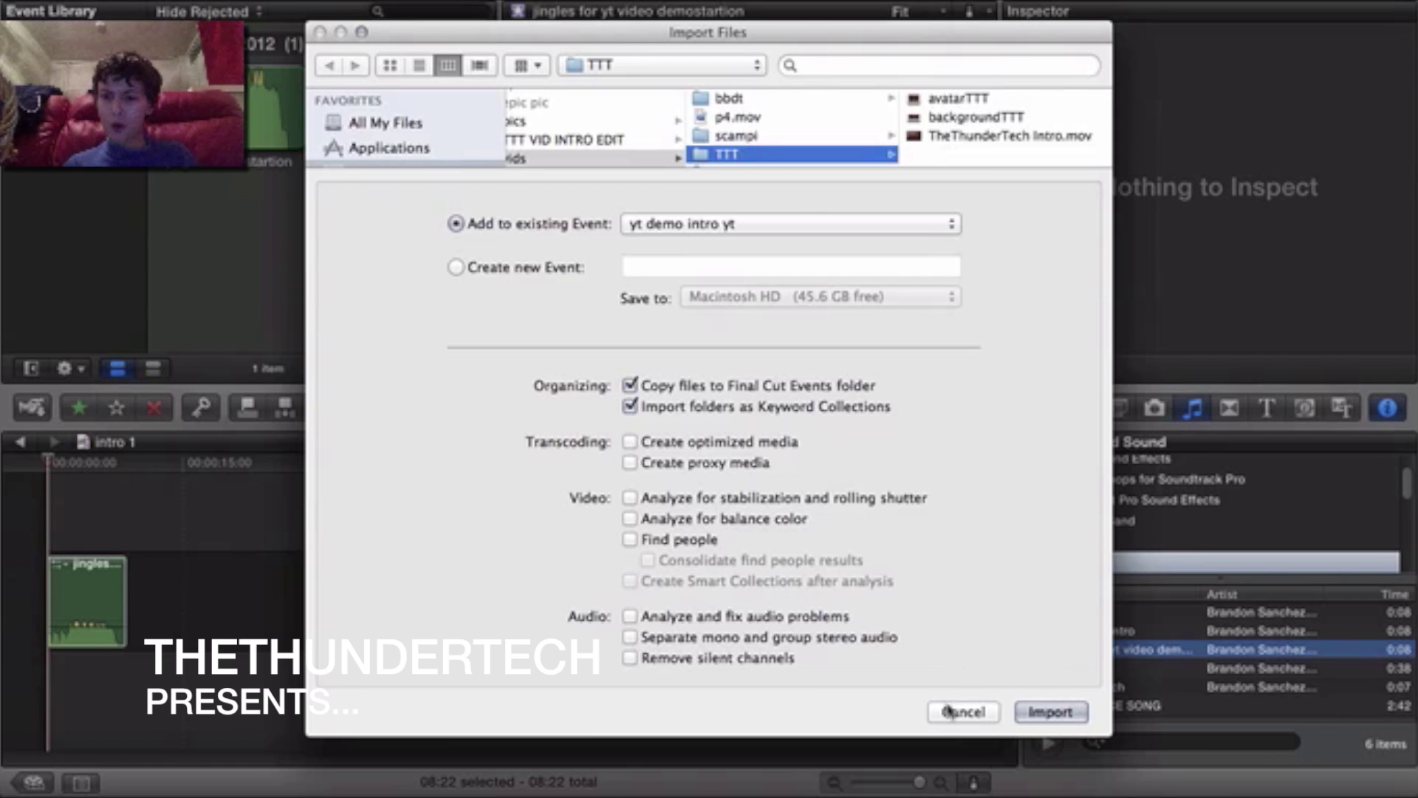
click(950, 711)
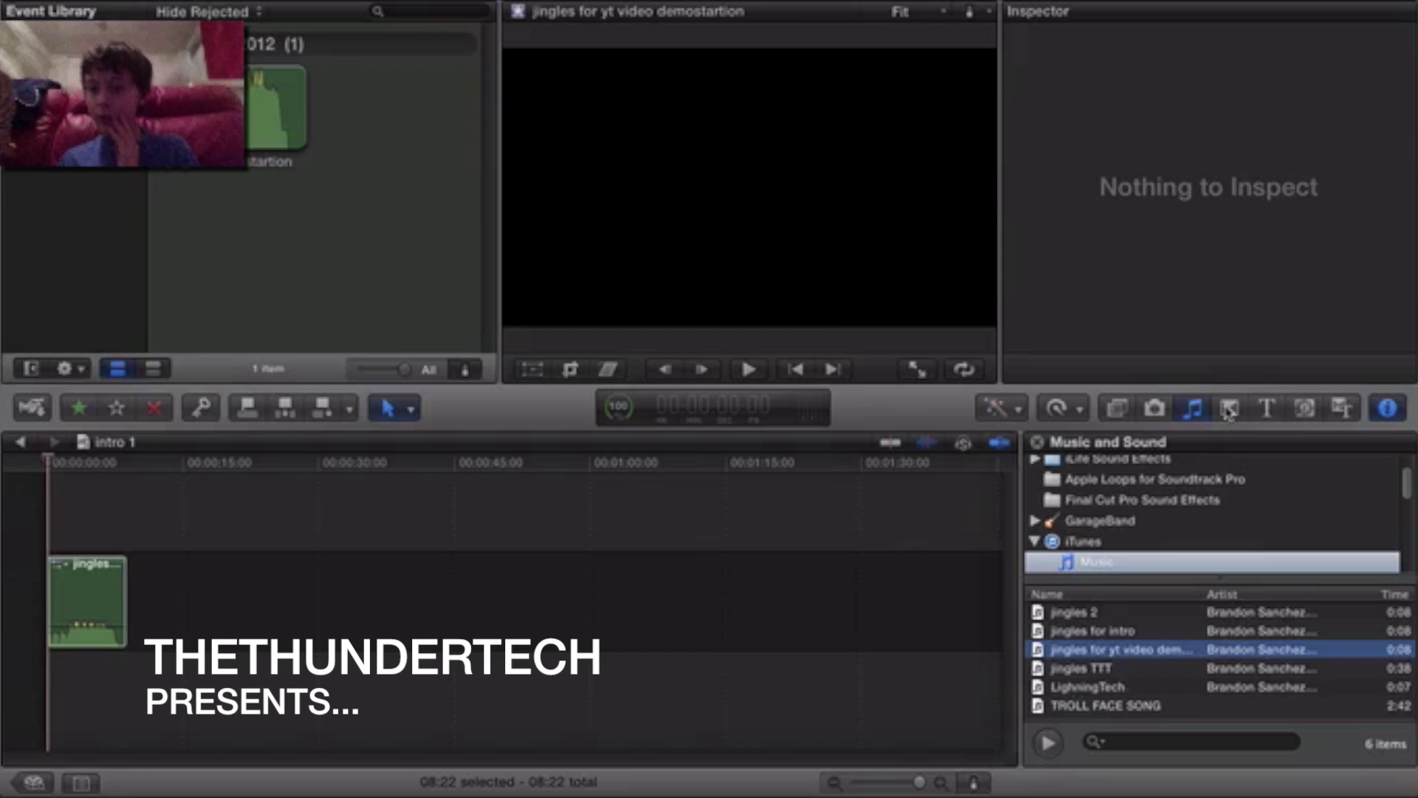
Connect the Ink title above the jingles clip at the timeline start and select it
click(1256, 409)
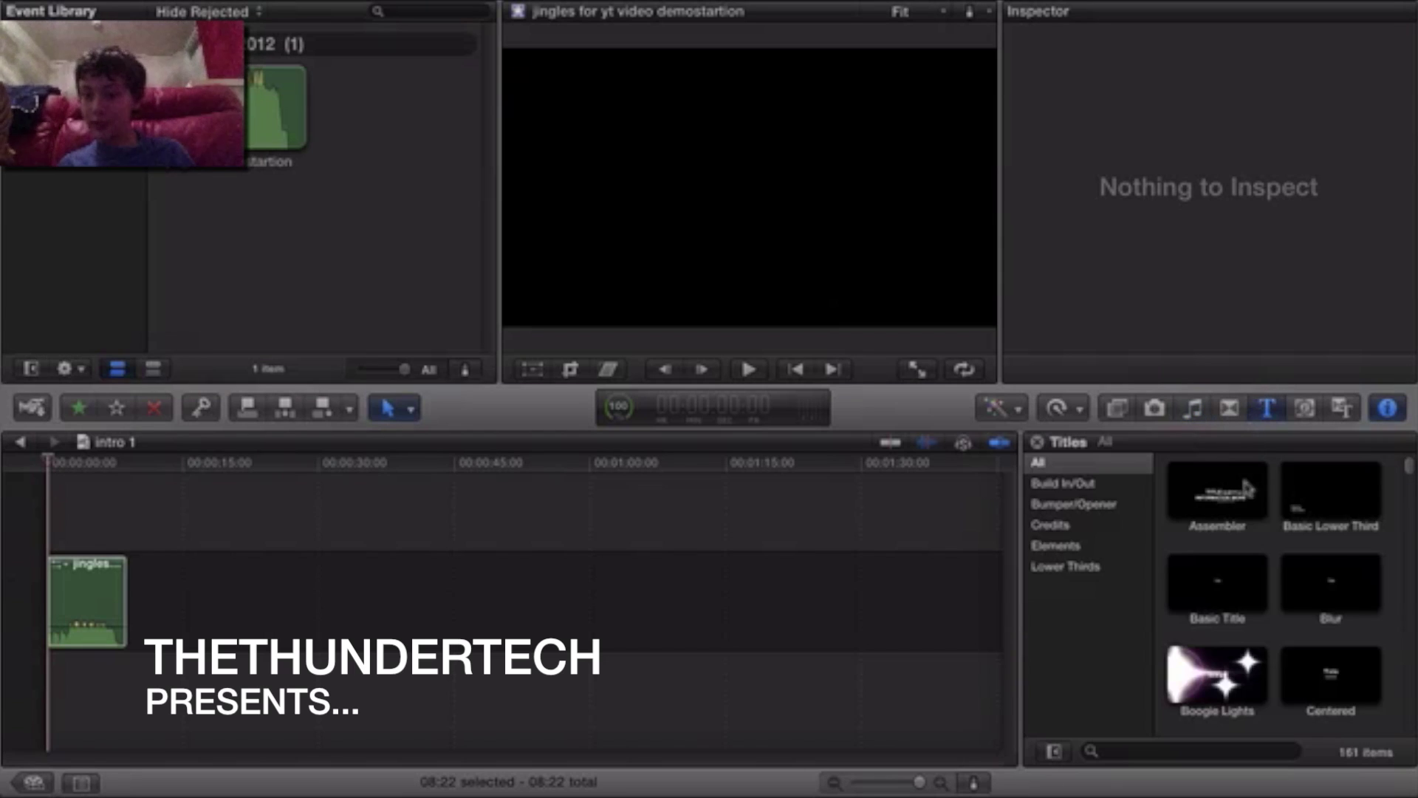
scroll(1179, 535, down, 3)
scroll(1209, 544, down, 3)
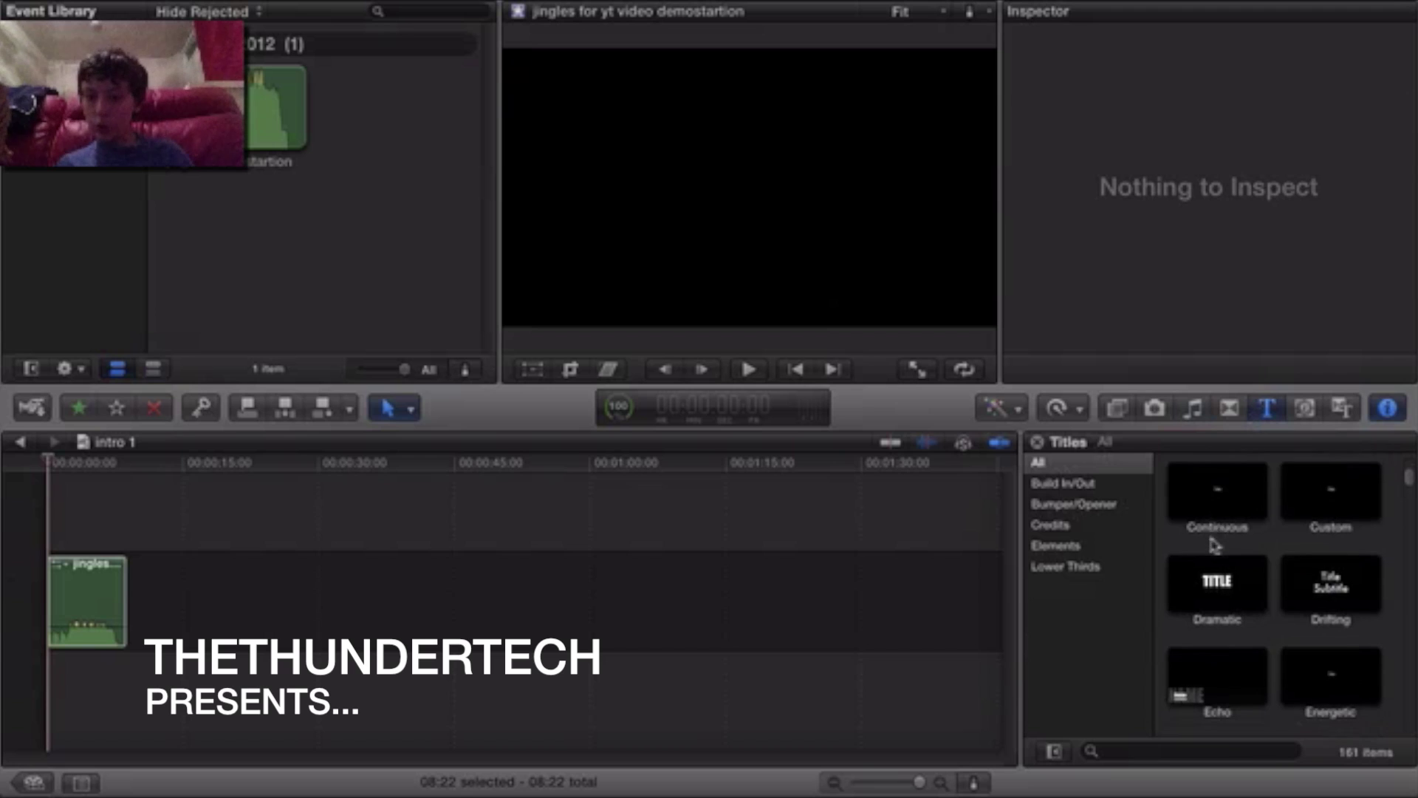
scroll(1210, 544, down, 3)
scroll(1212, 544, down, 3)
scroll(1212, 543, down, 3)
scroll(1212, 544, down, 3)
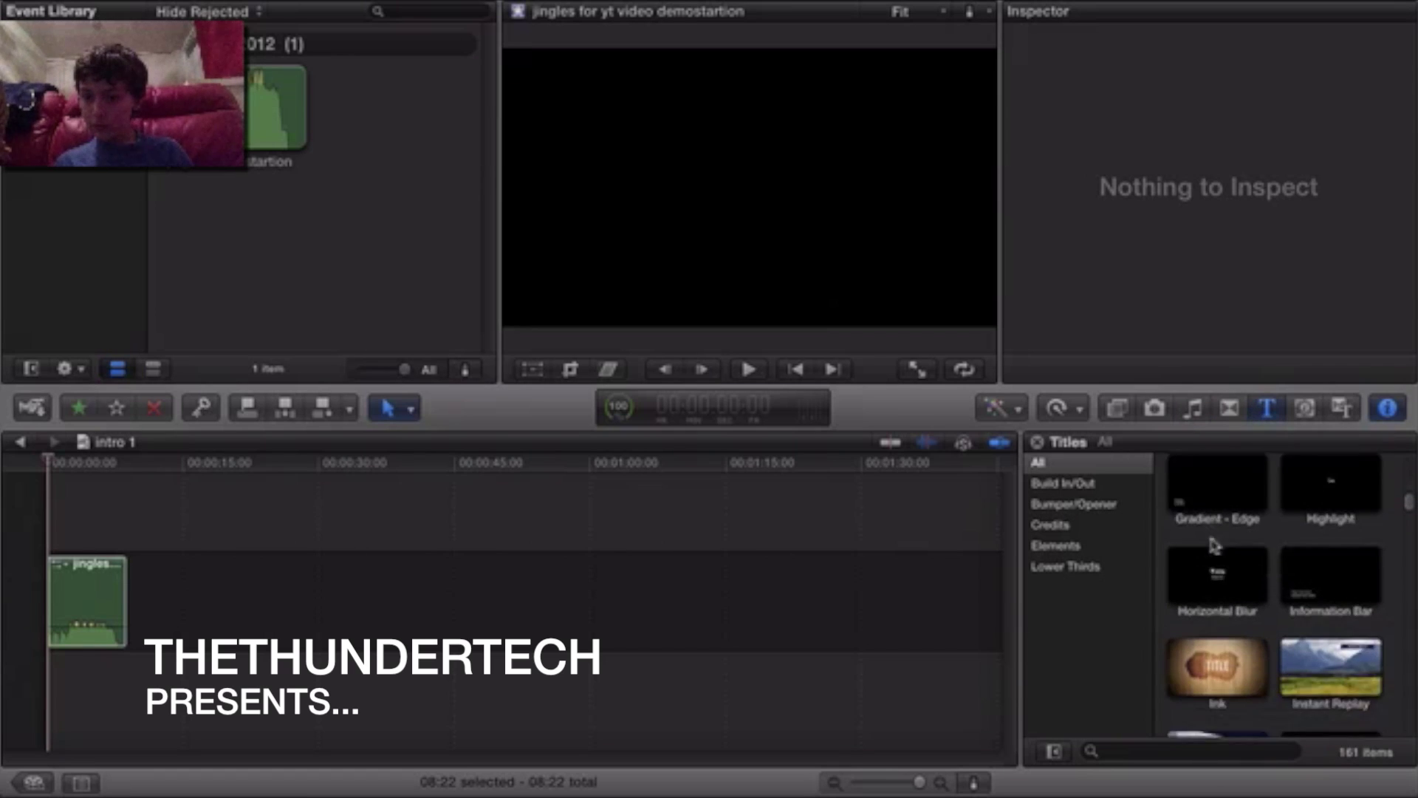
scroll(1213, 544, down, 2)
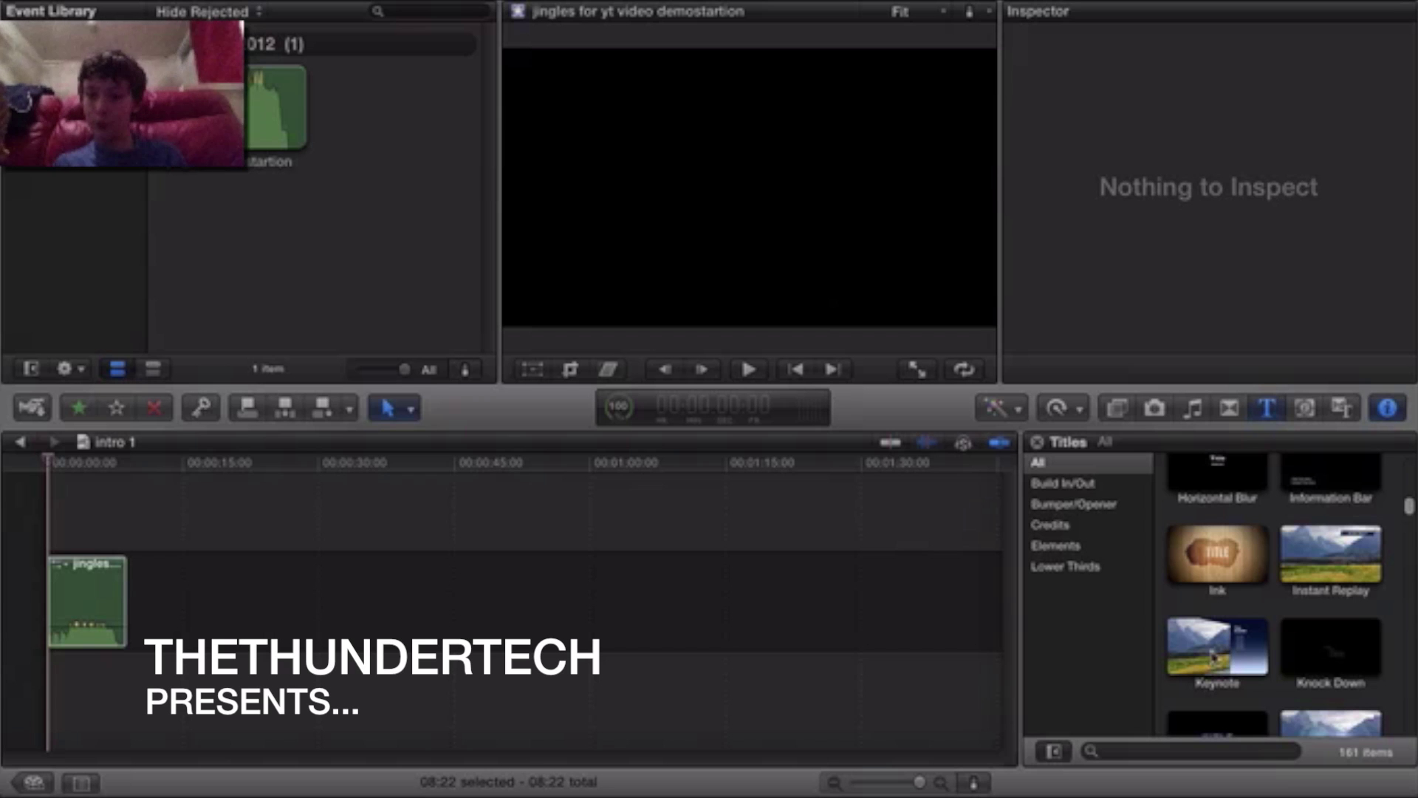
click(1219, 554)
key(q)
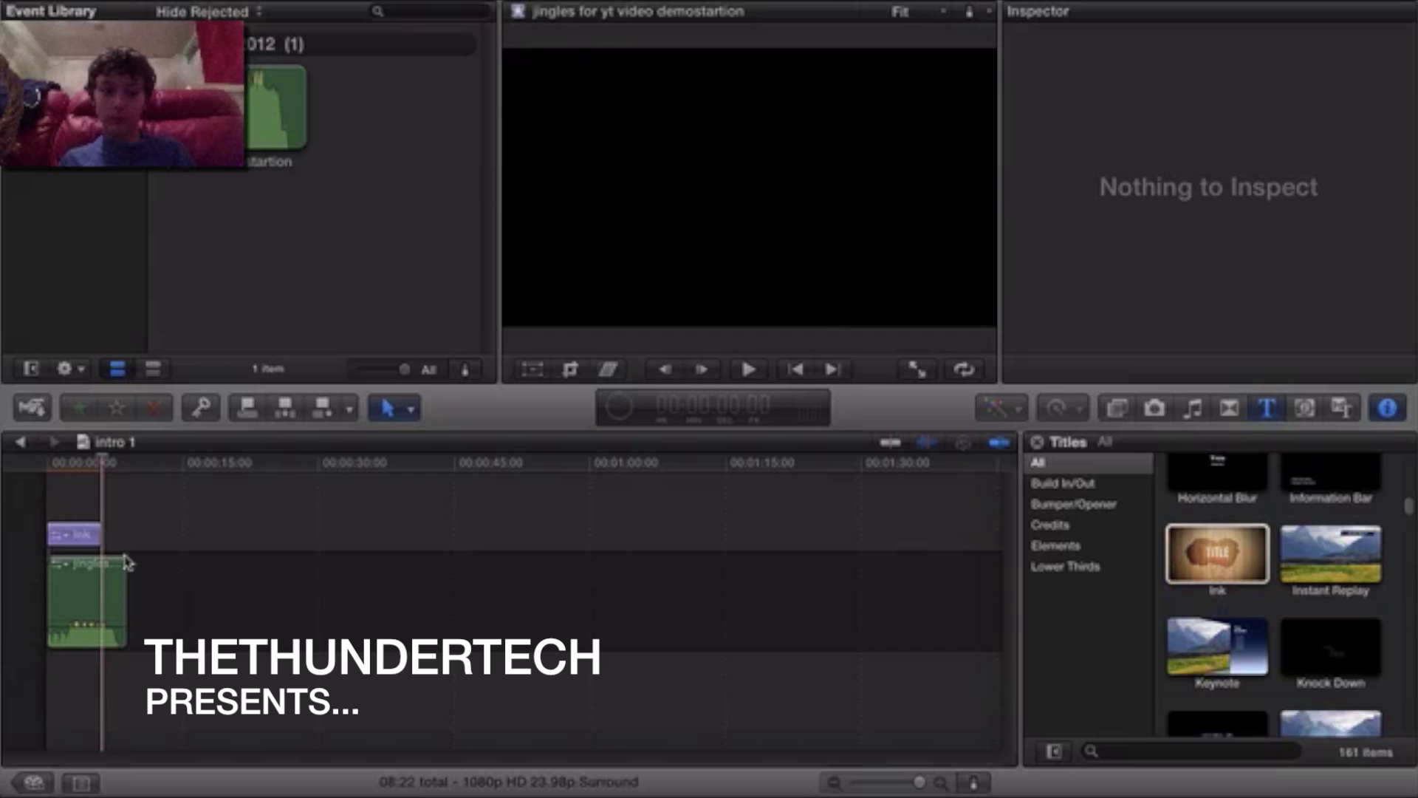
click(75, 537)
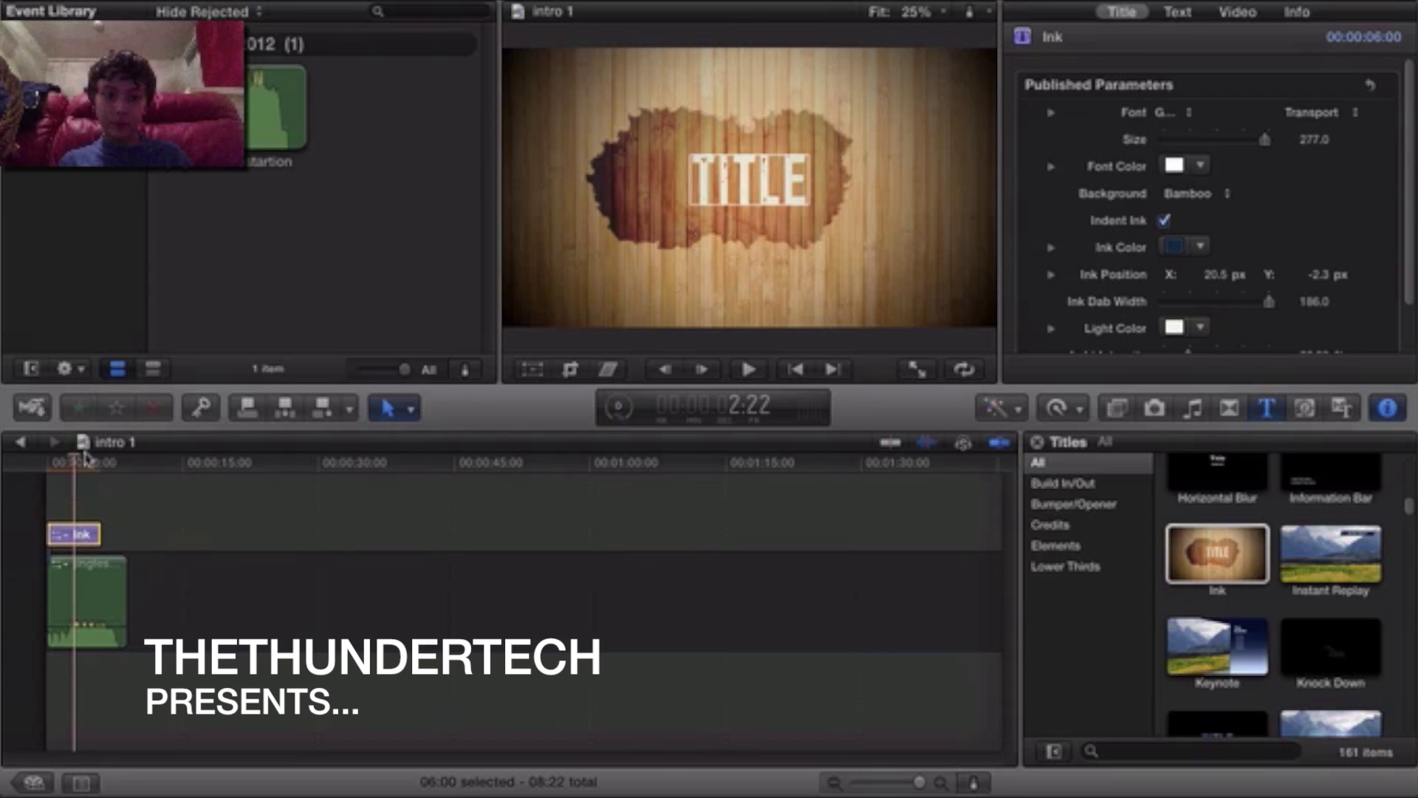
Play the intro from the start, then trim the jingles clip's end shorter
drag(85, 458, 10, 461)
key(space)
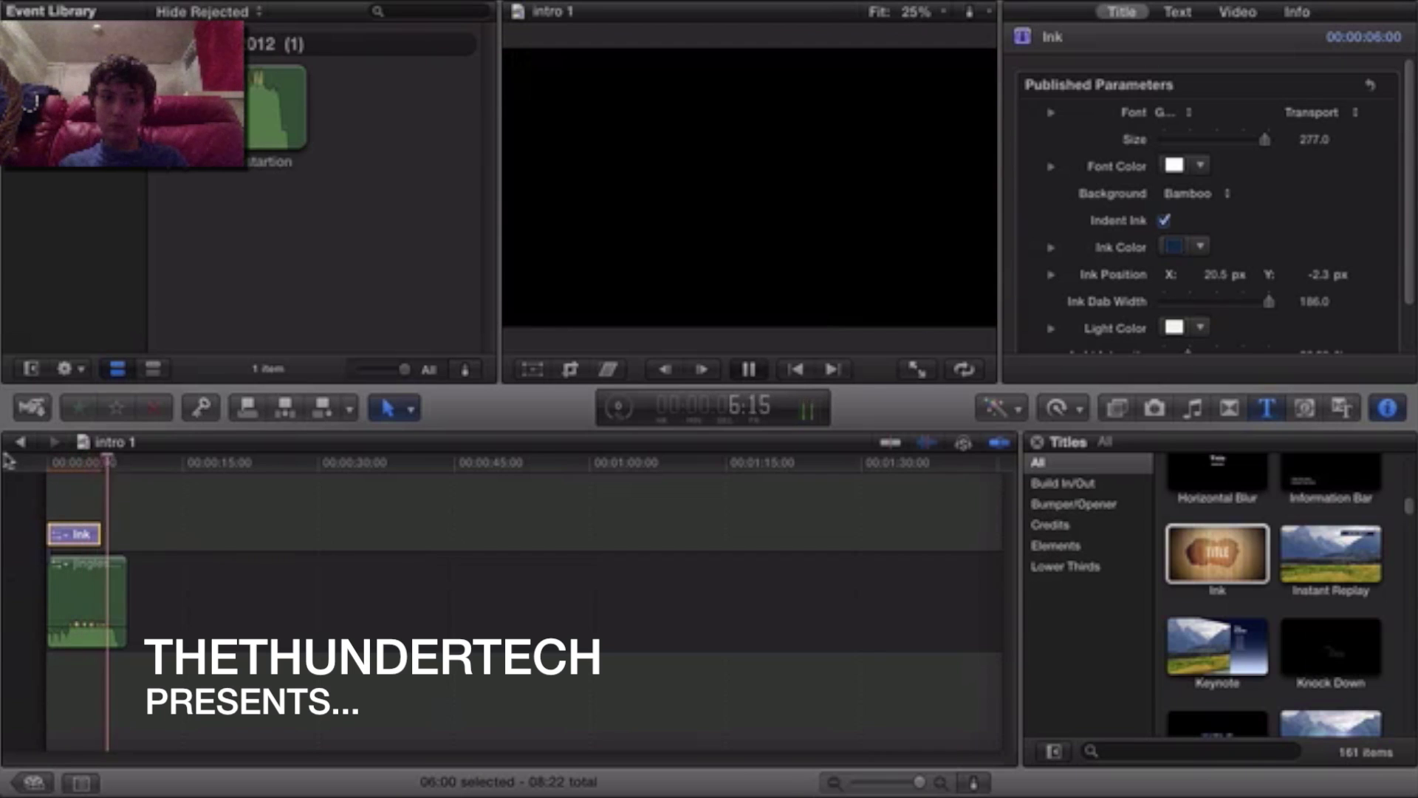
key(space)
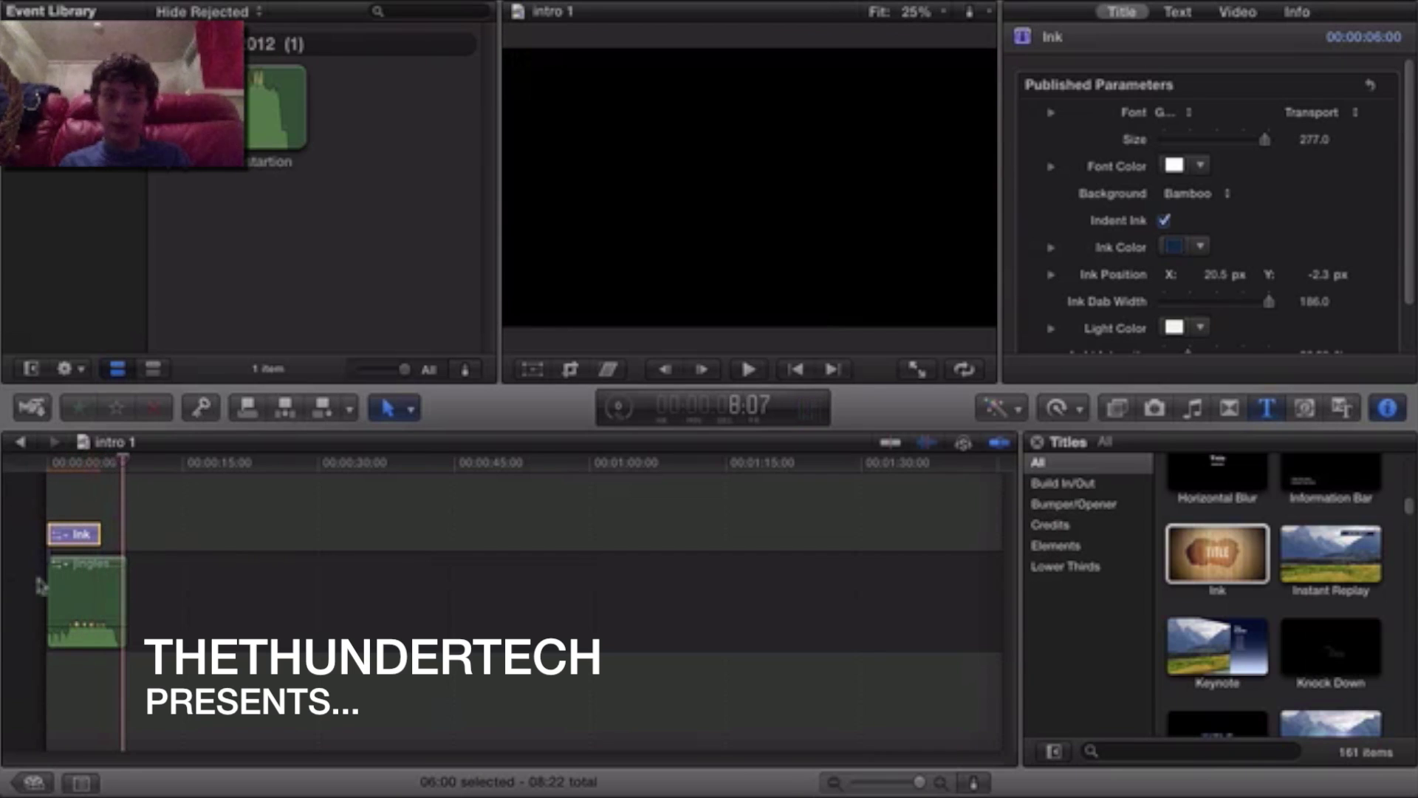
click(108, 599)
drag(124, 598, 110, 599)
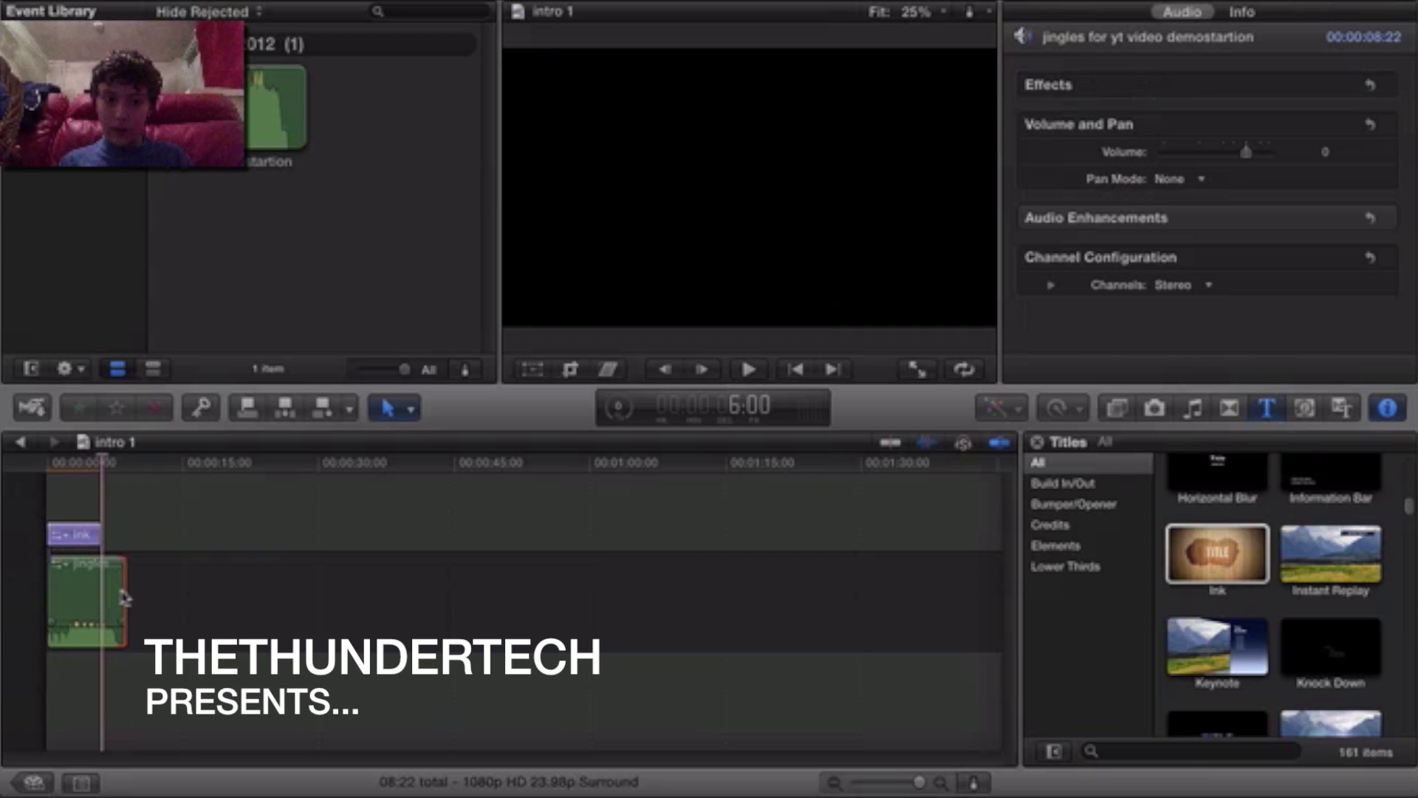
Replay the intro, trim one more frame off the jingles clip, and select the Ink title
click(78, 466)
key(space)
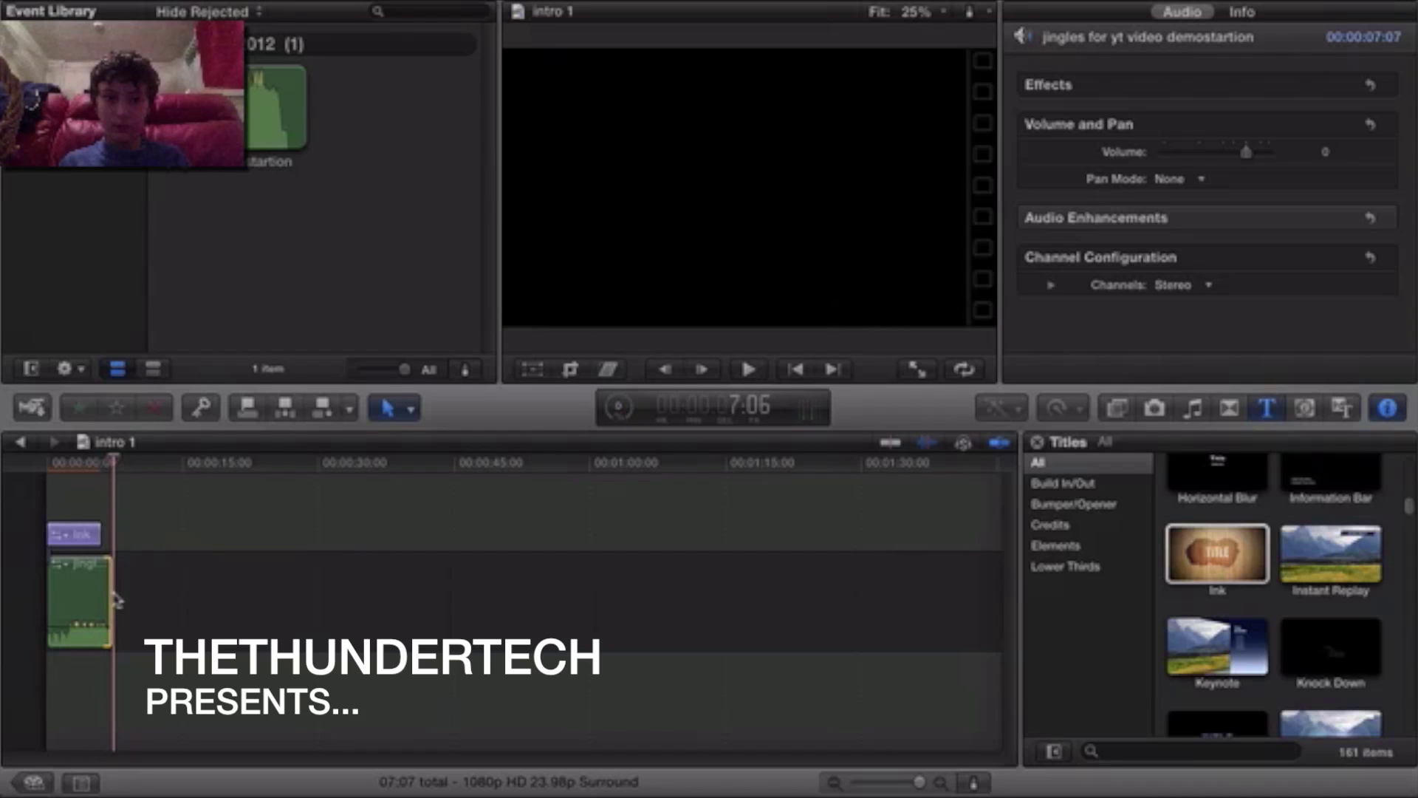
drag(107, 580, 118, 573)
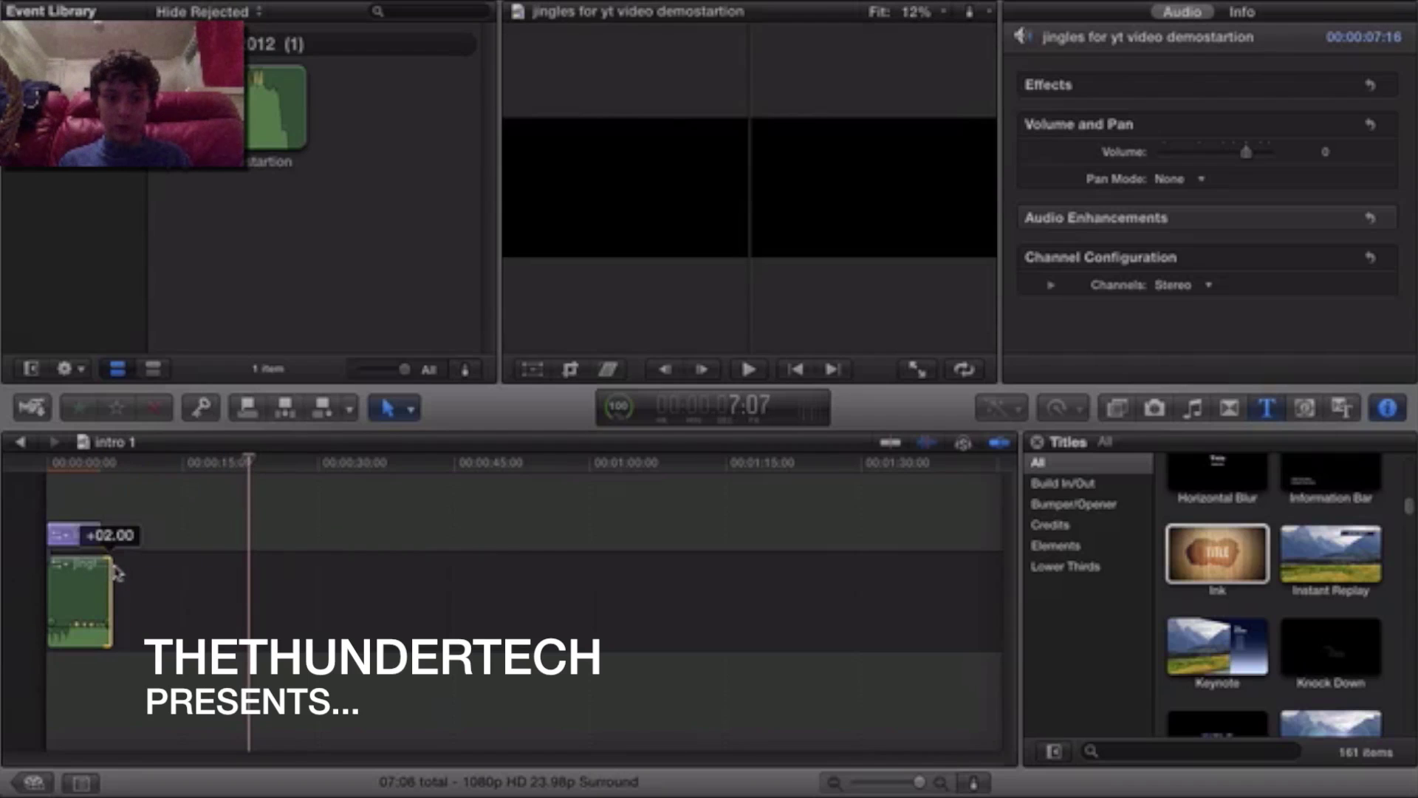
click(95, 464)
click(85, 466)
key(space)
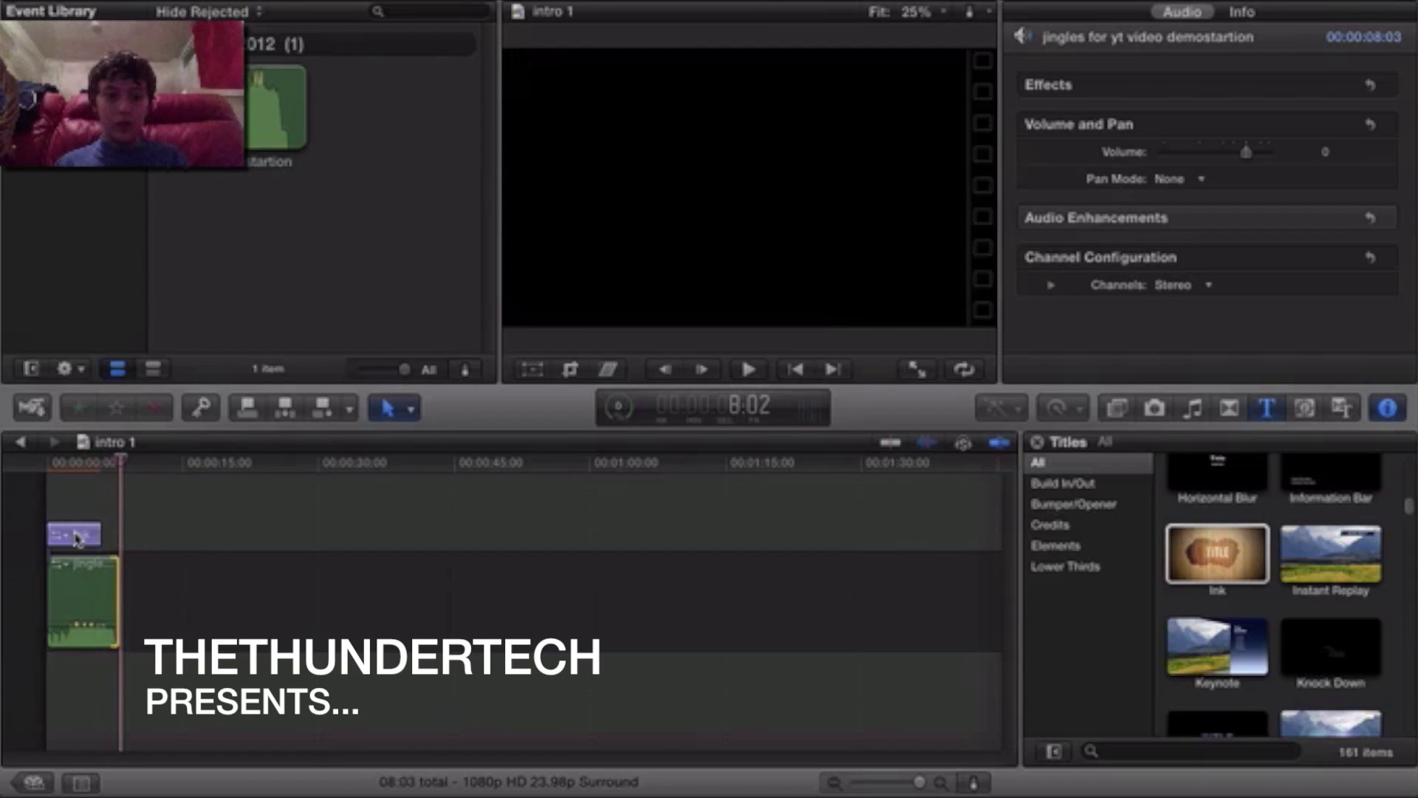
click(78, 539)
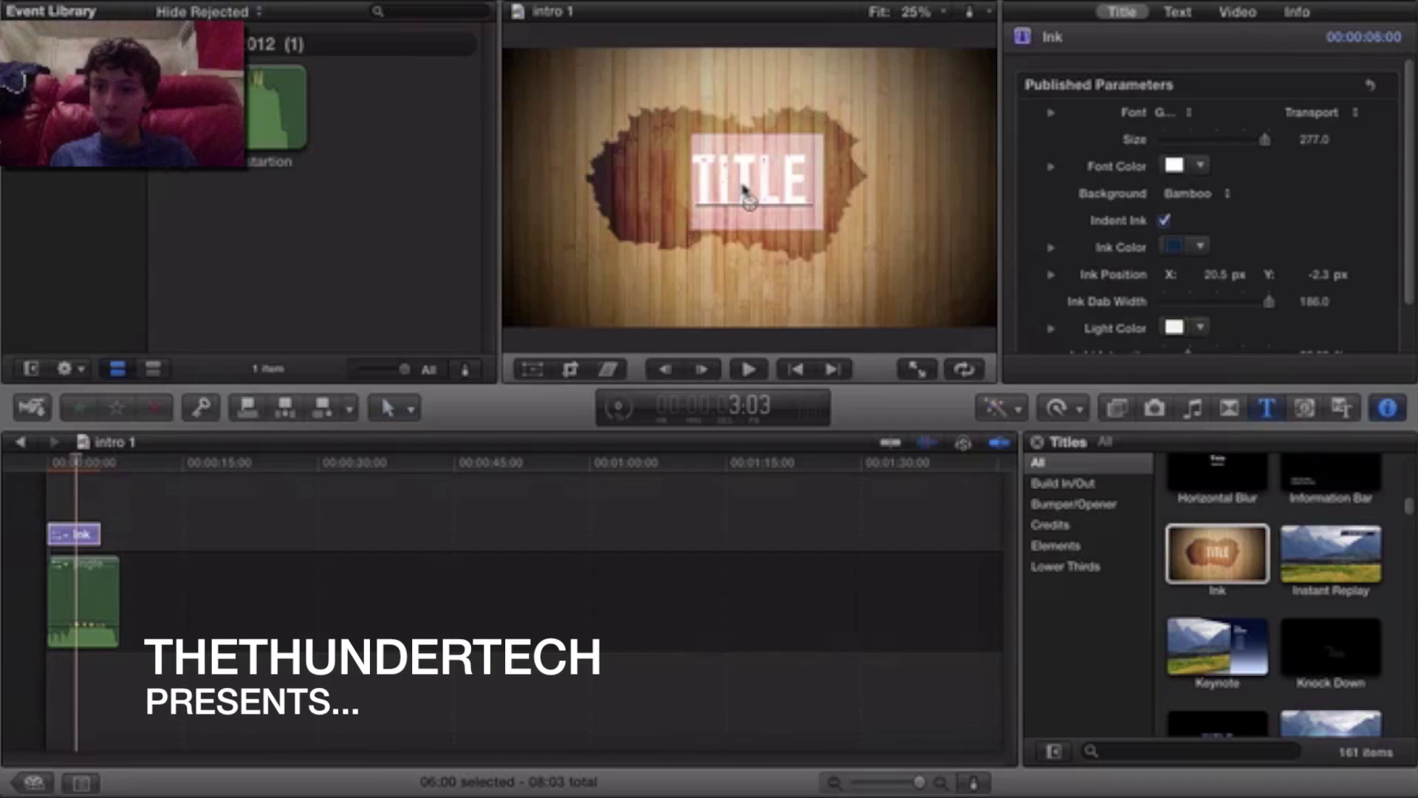
Retype the Ink title as TheThunderTech, shrink it to size 163, and fit it inside the splotch
click(1388, 409)
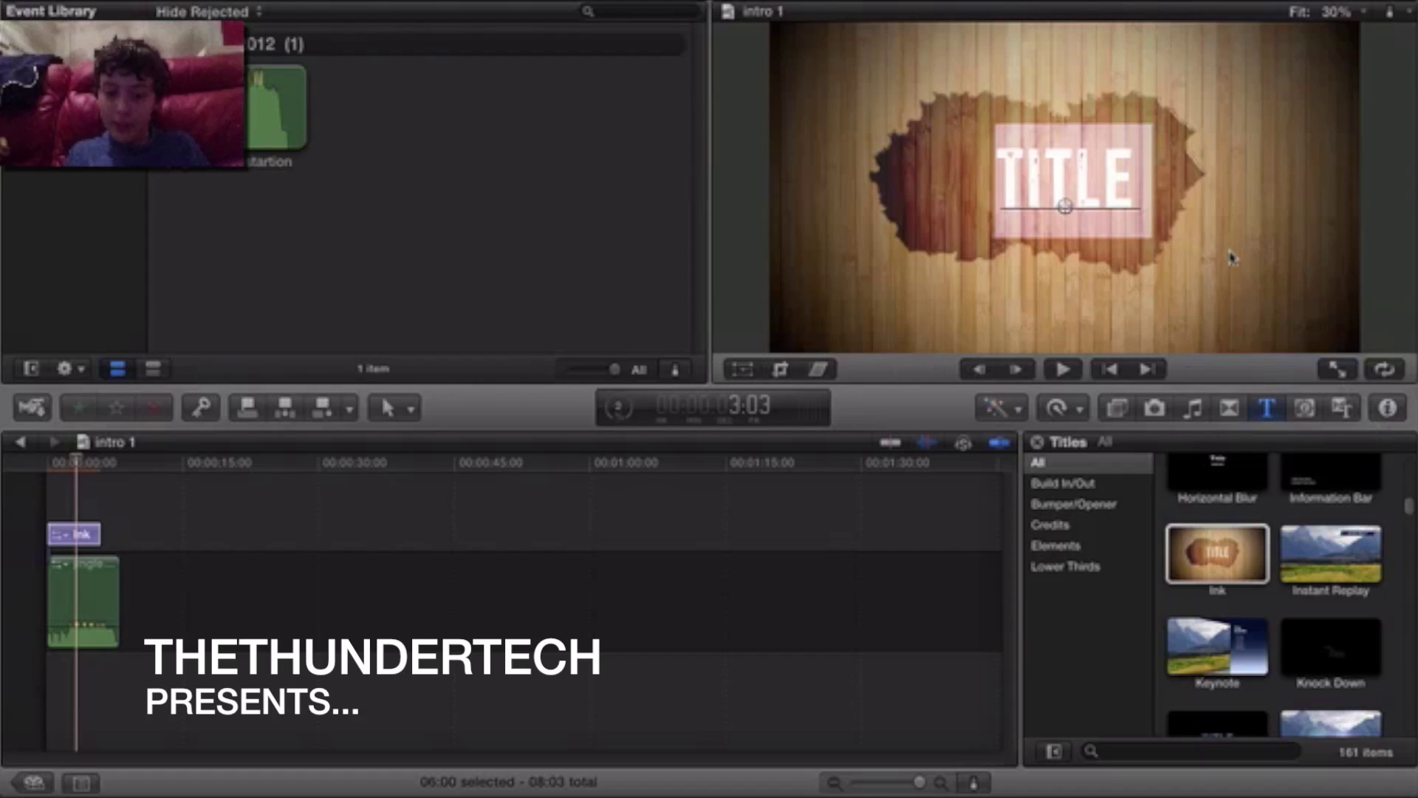
text(The)
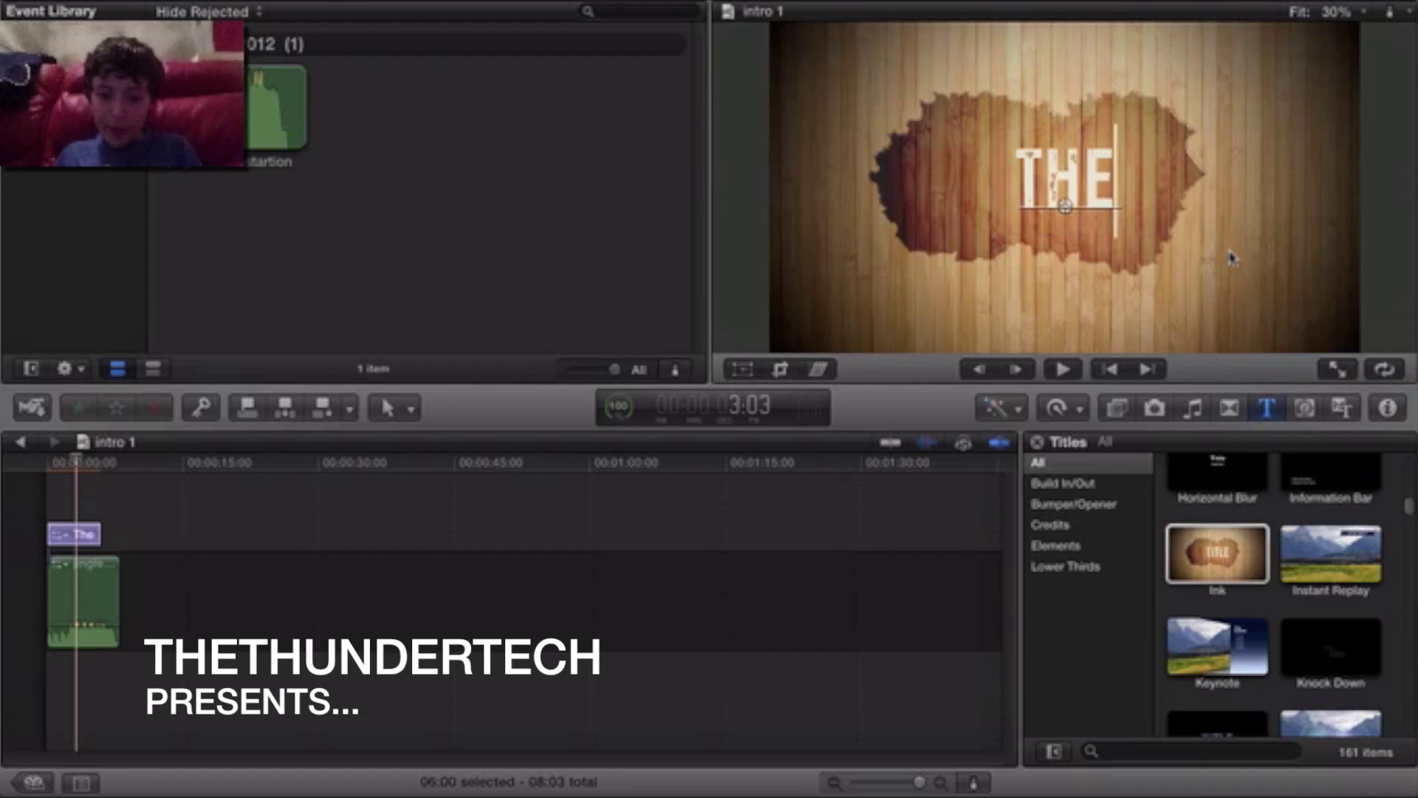
text(Thunde)
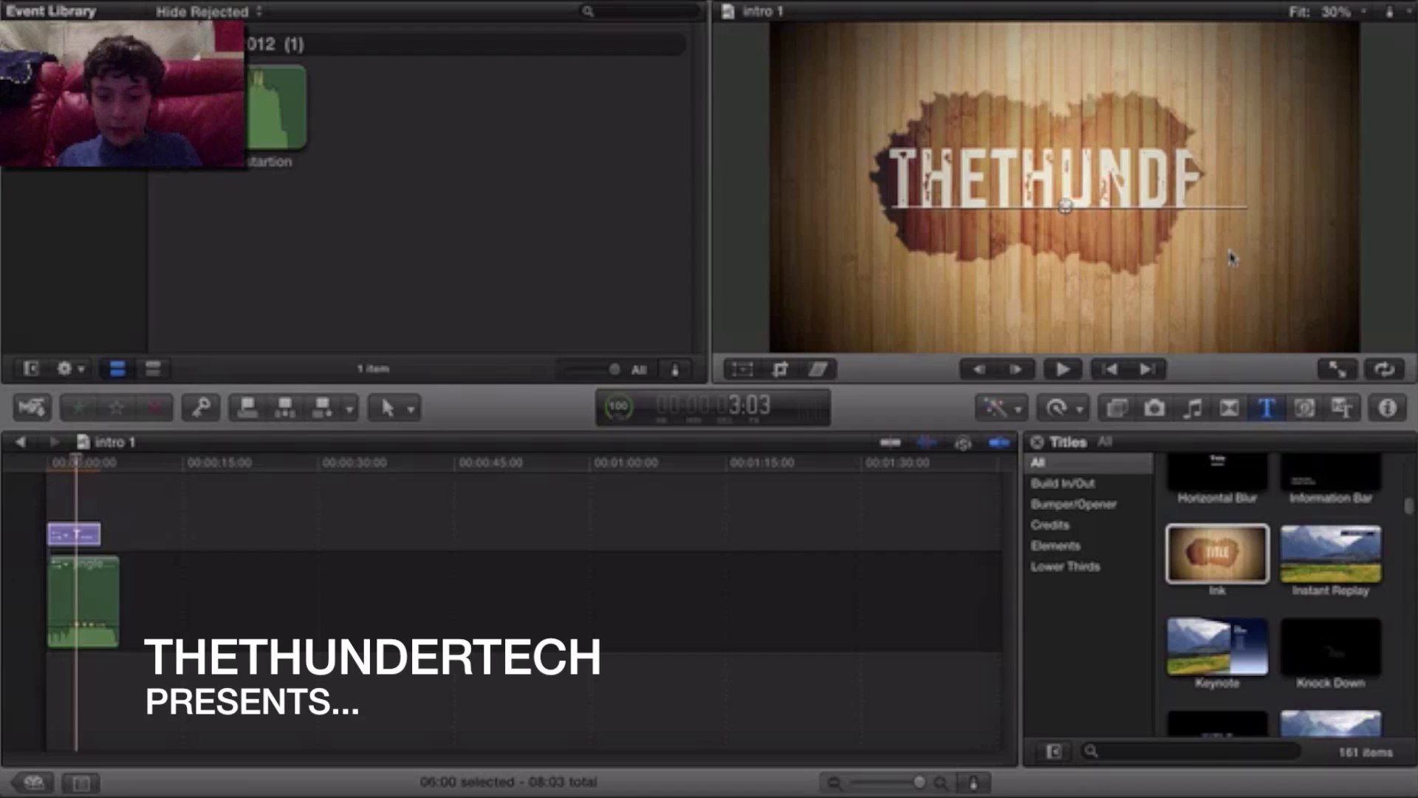
text(TECH)
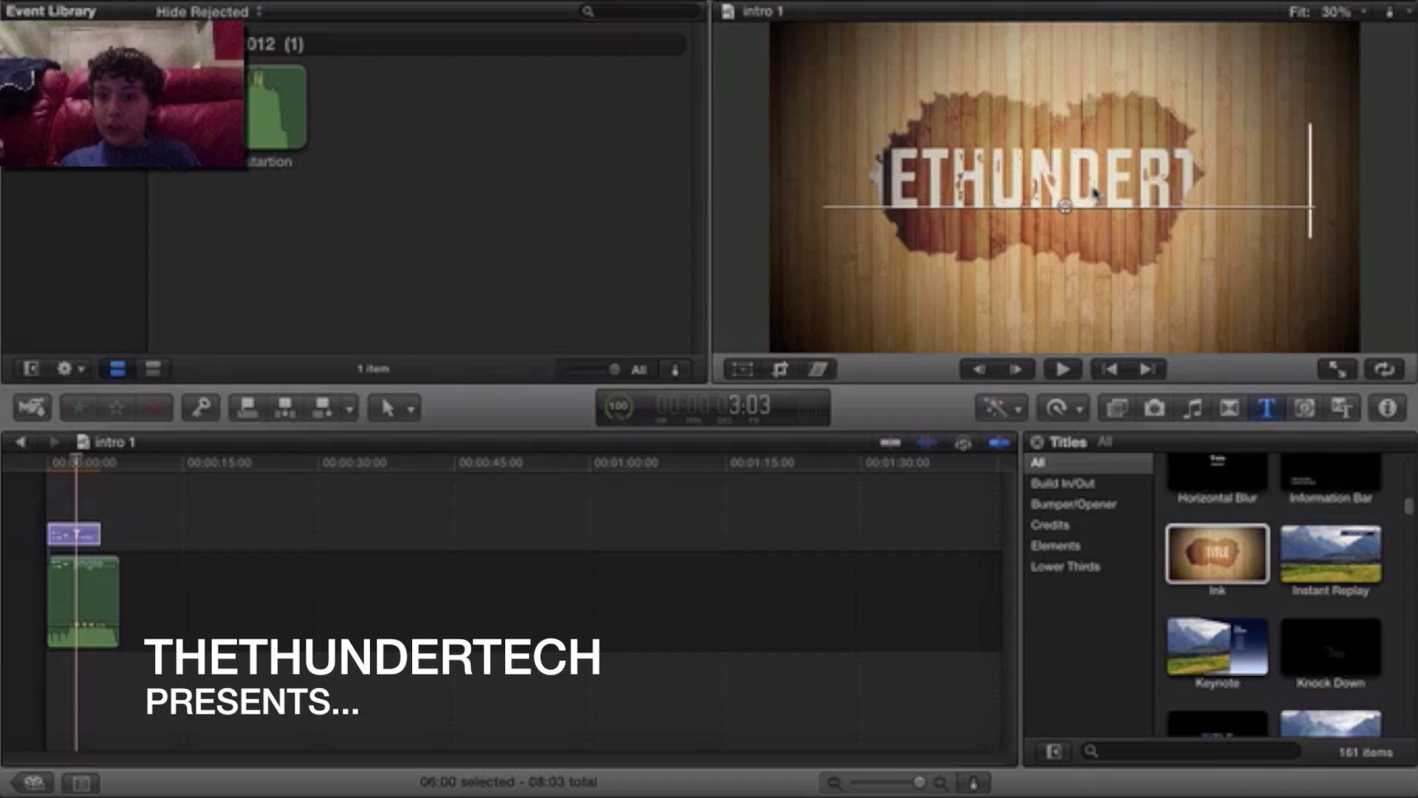
triple_click(1094, 192)
click(1386, 408)
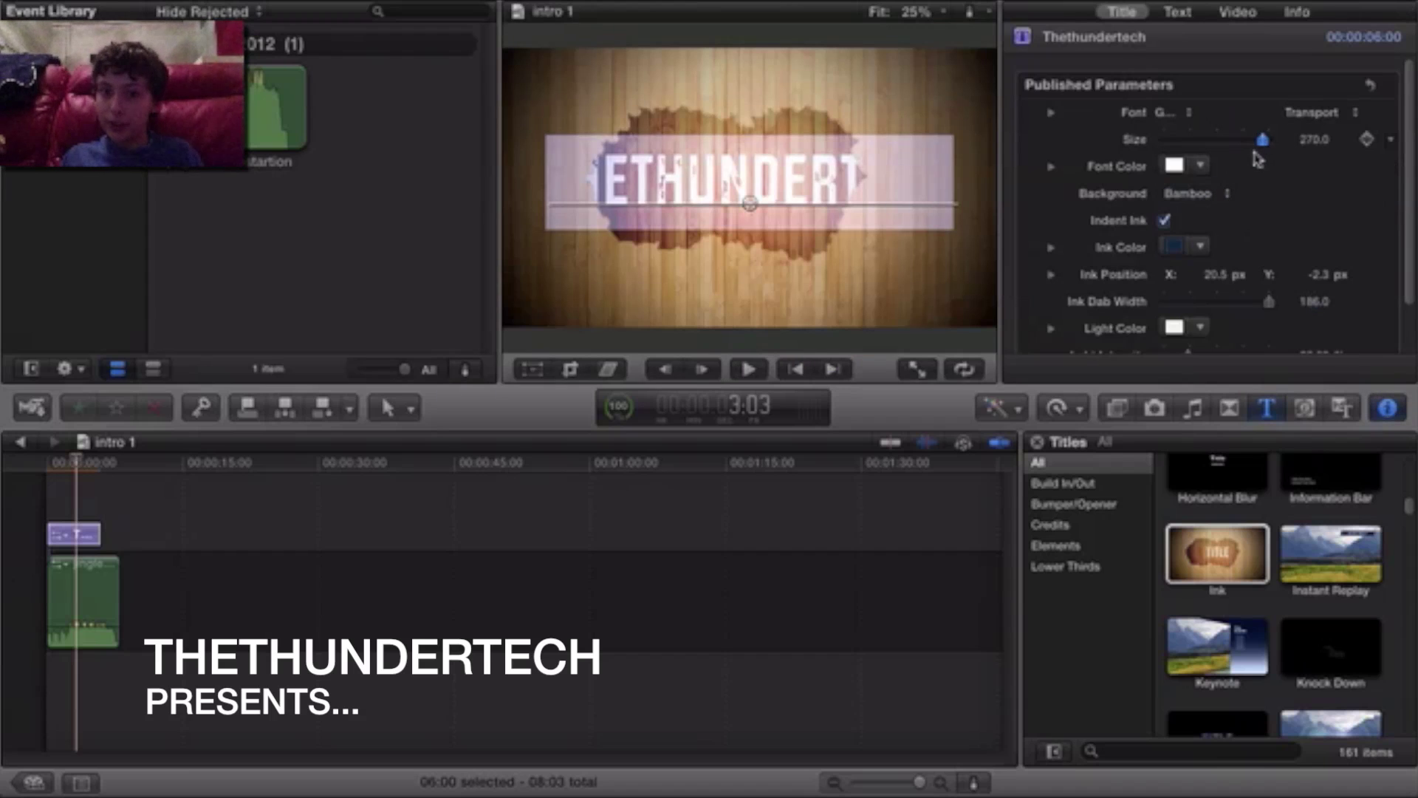
drag(1266, 142, 1224, 148)
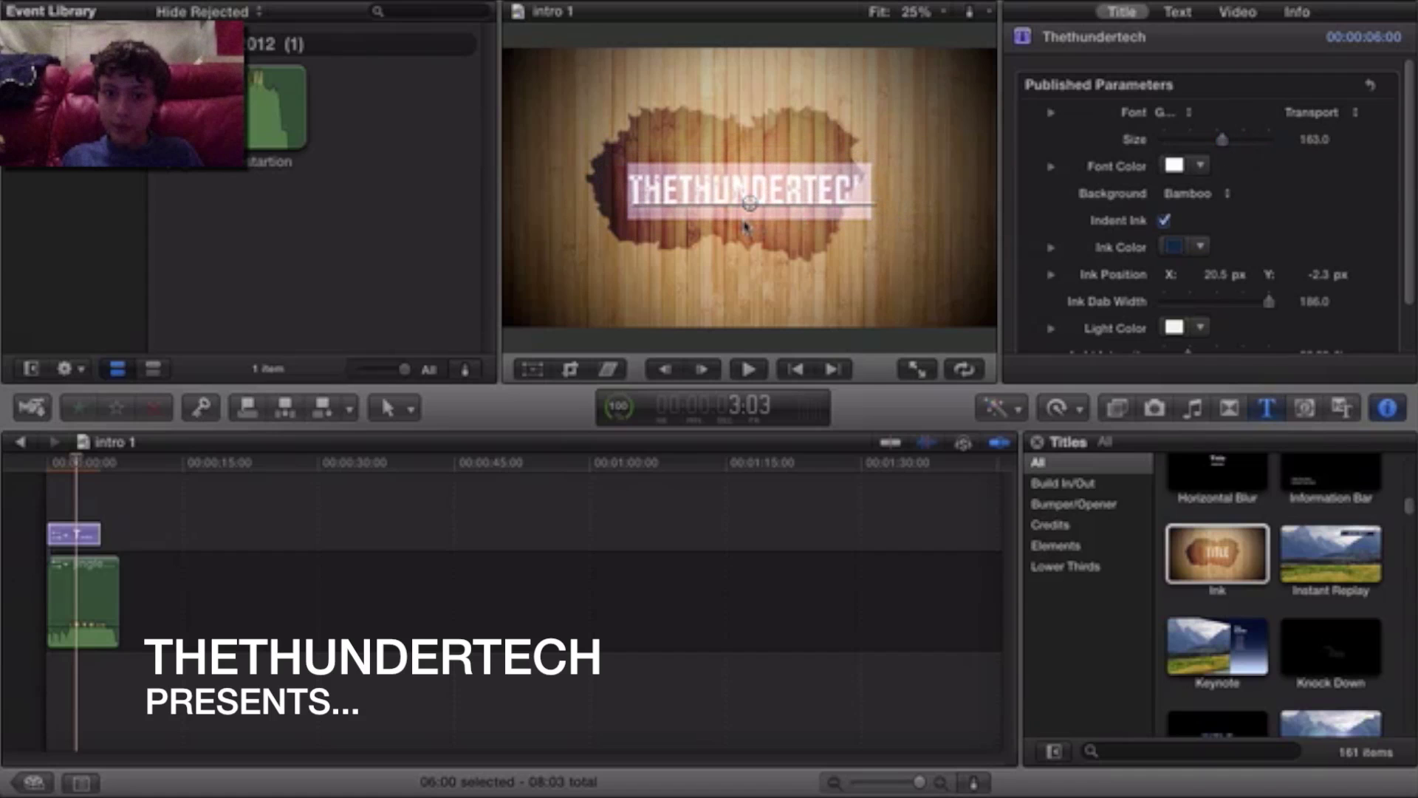
drag(751, 203, 724, 188)
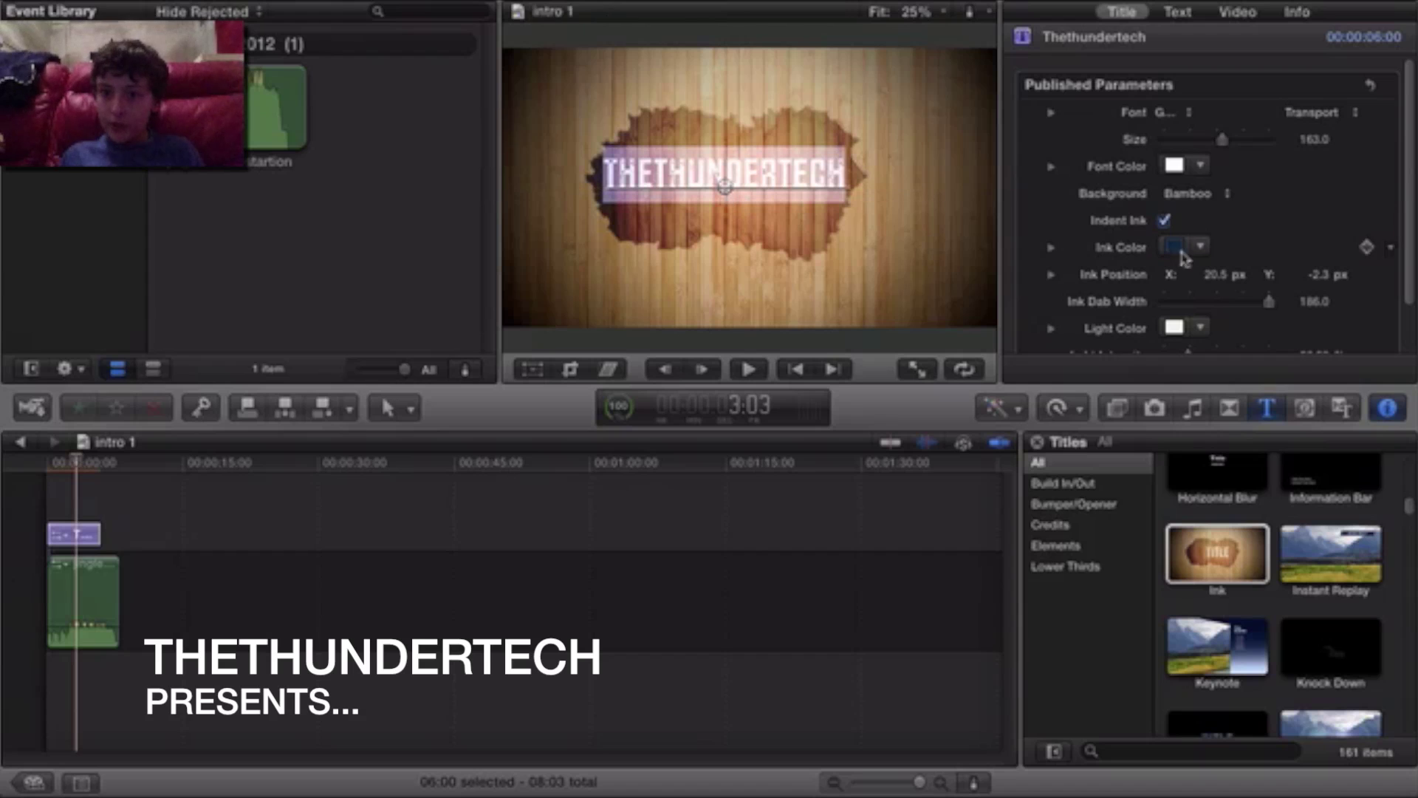
Try Cardboard and Limestone backgrounds, then set the Ink title background to Wood
click(1194, 194)
click(1210, 228)
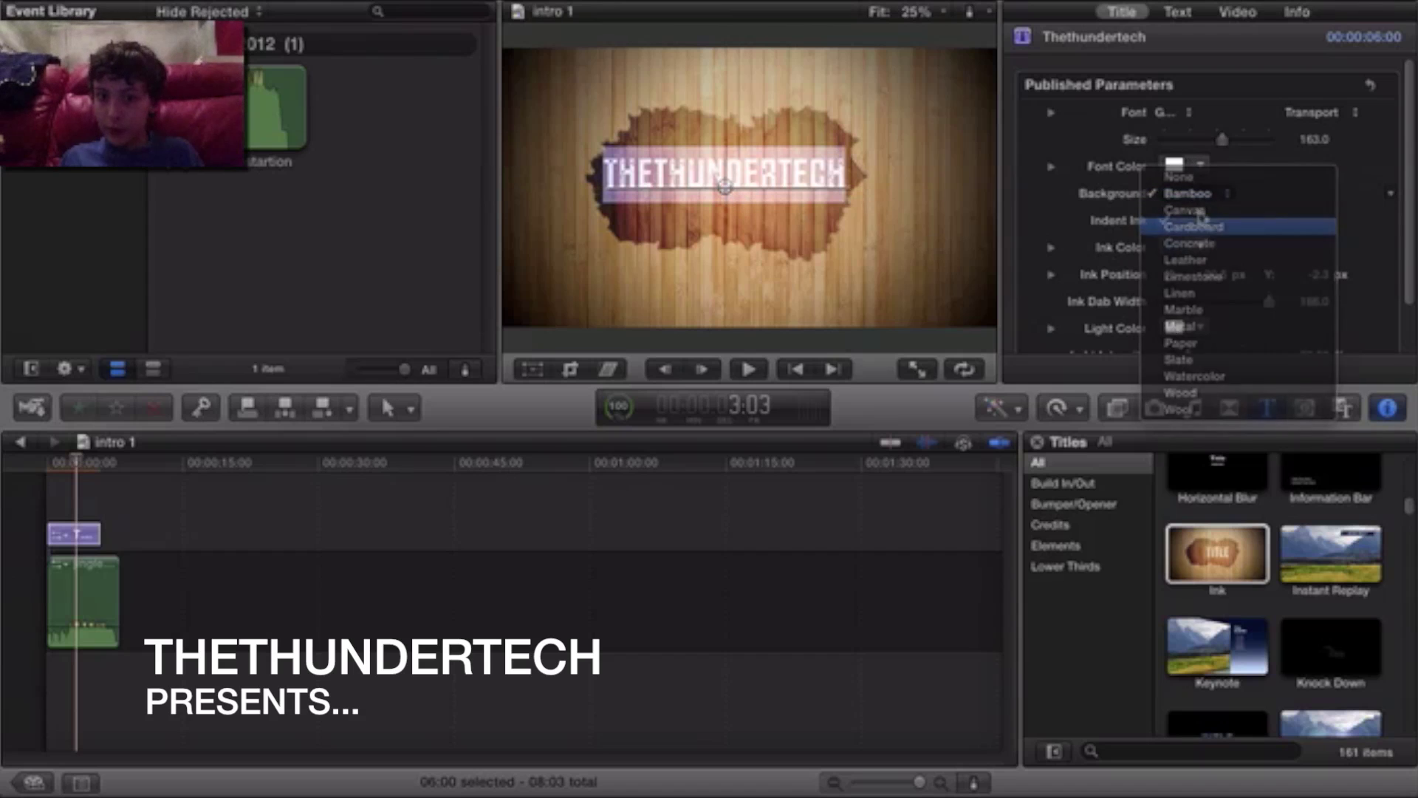
click(1195, 190)
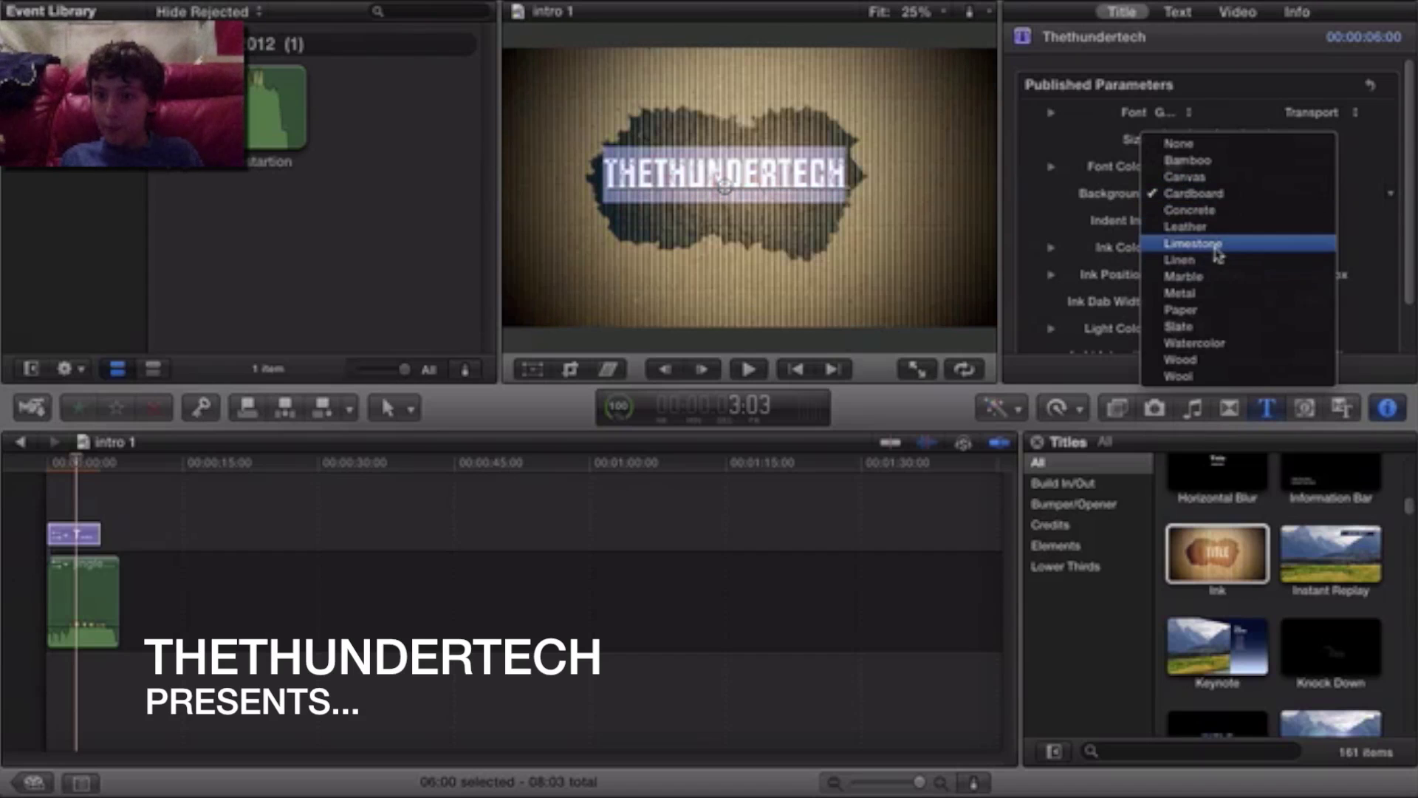
click(1215, 244)
click(1216, 195)
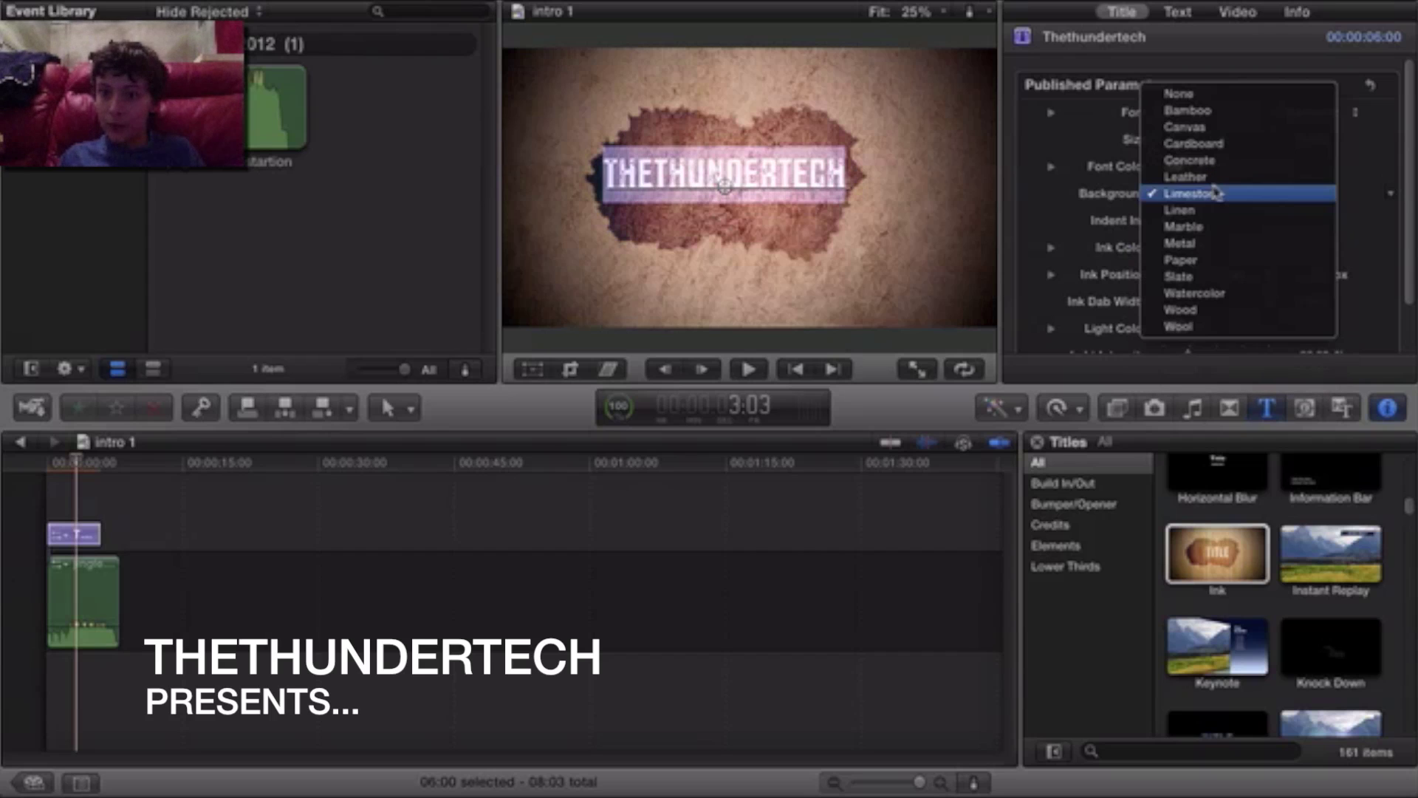
click(1212, 308)
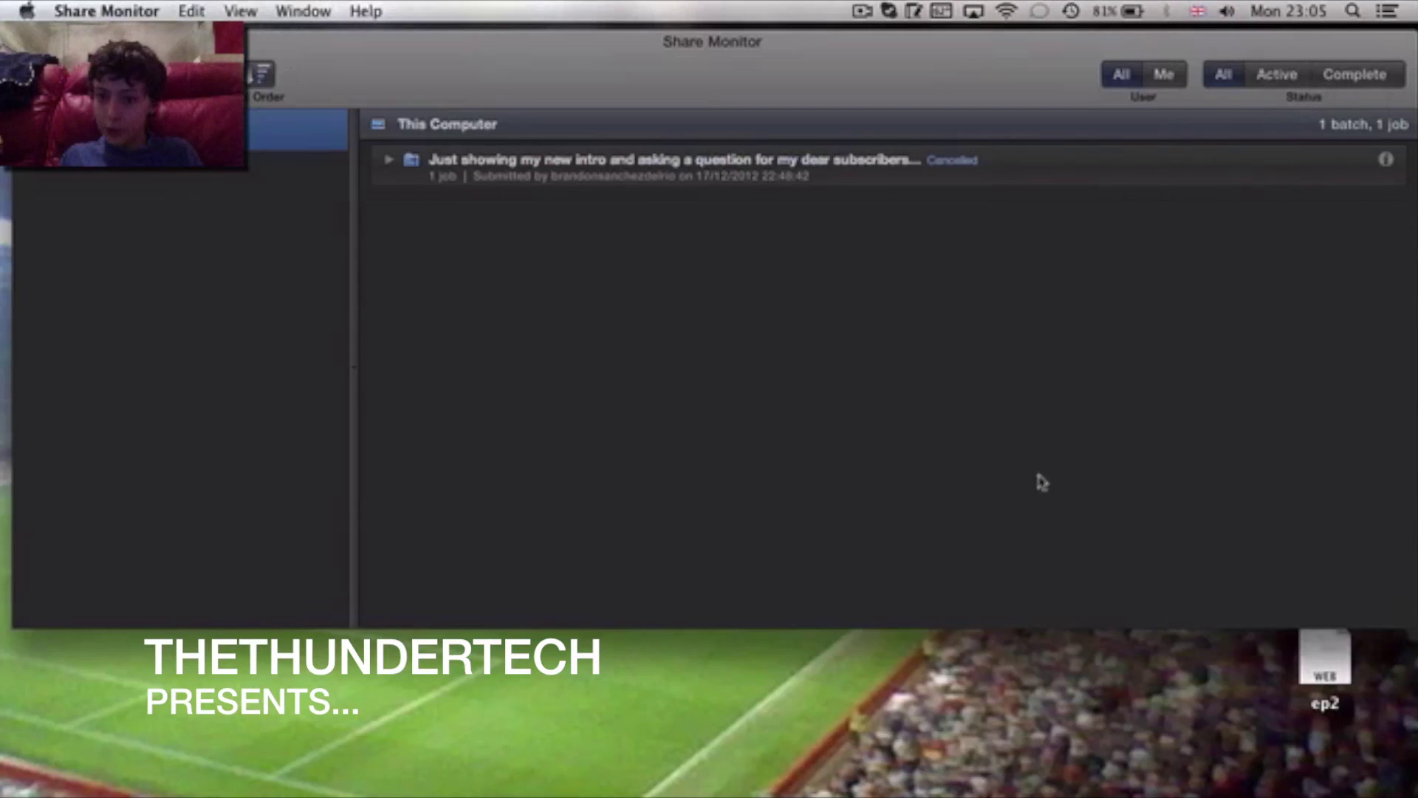
Quit Share Monitor and browse TTT VID INTRO EDIT > vids > TTT, previewing avatarTTT
key(super+q)
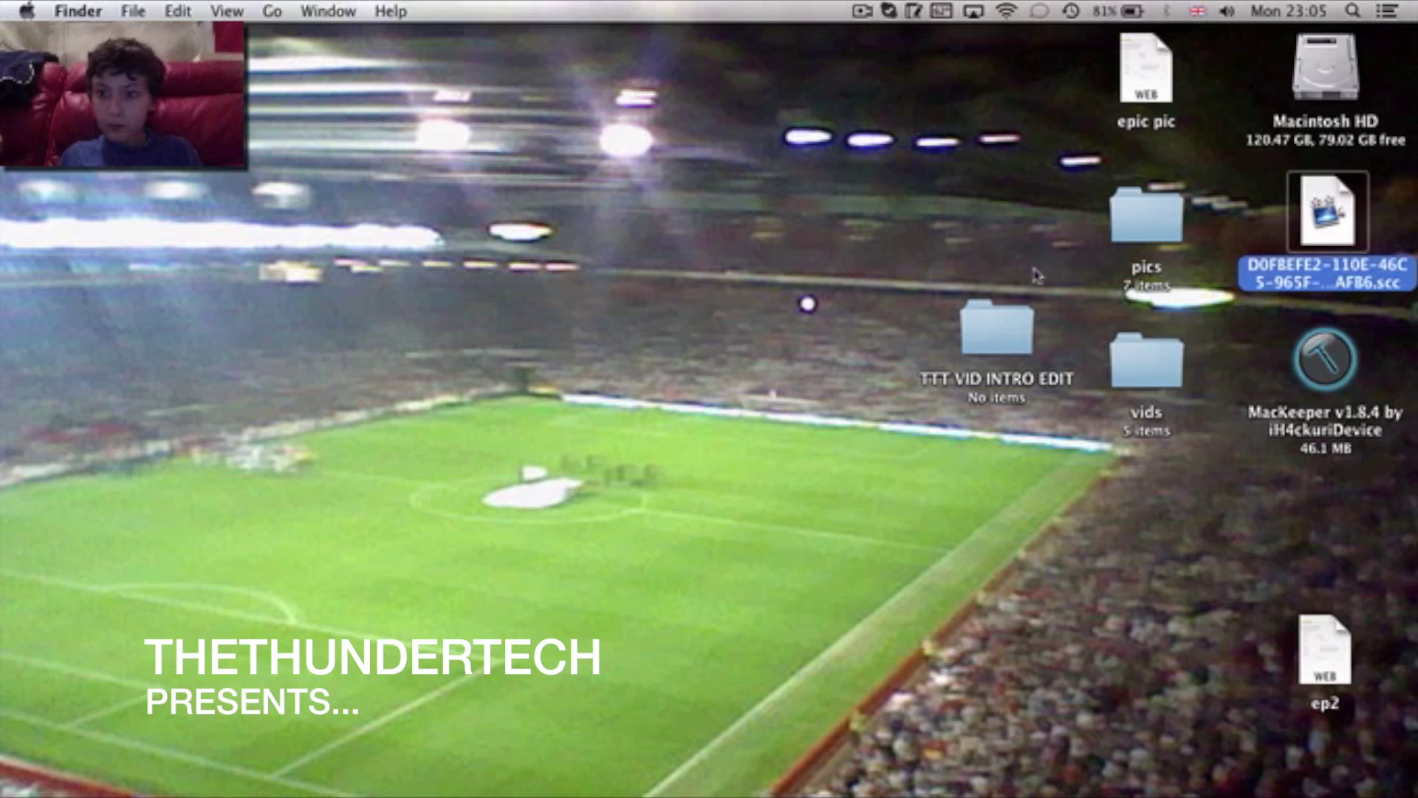
double_click(995, 335)
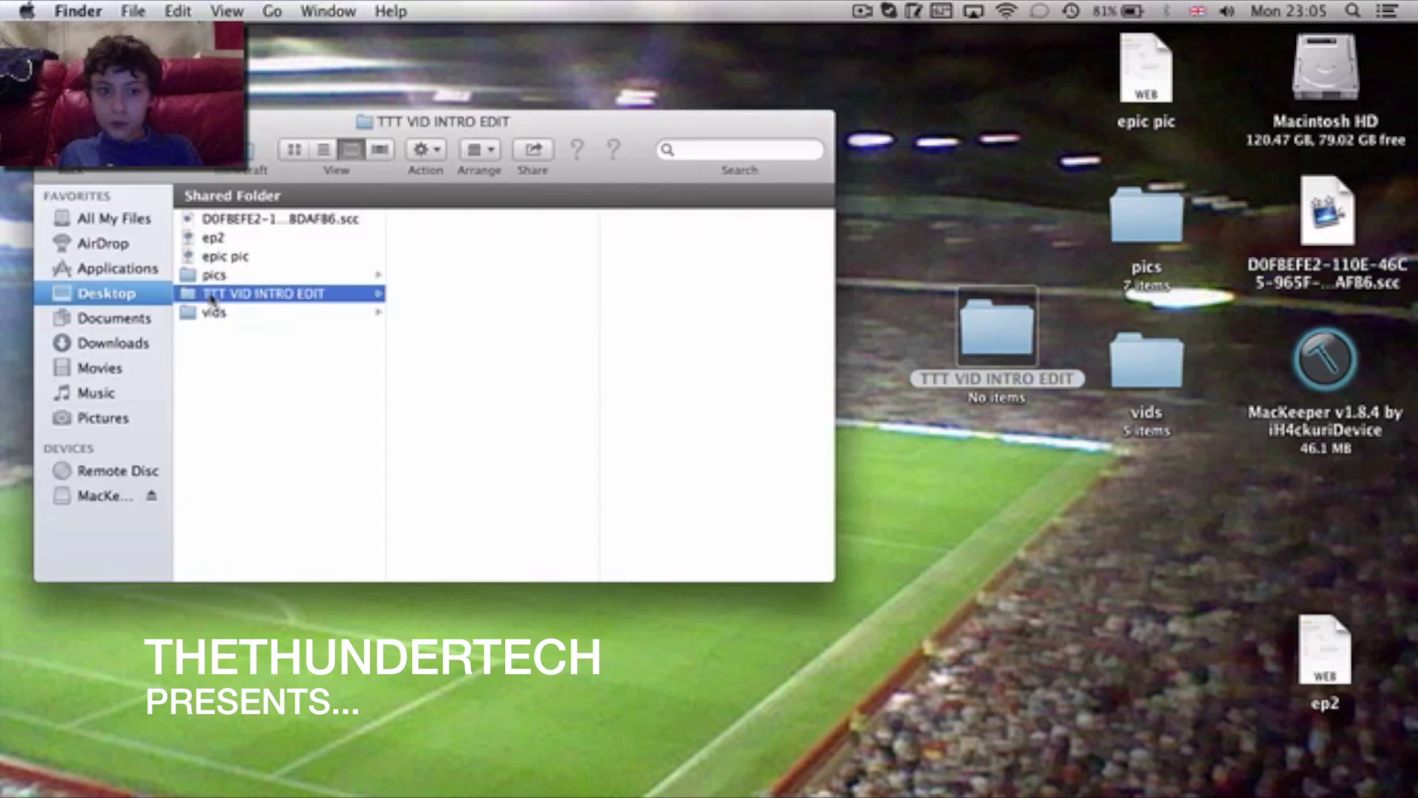
click(248, 317)
click(451, 275)
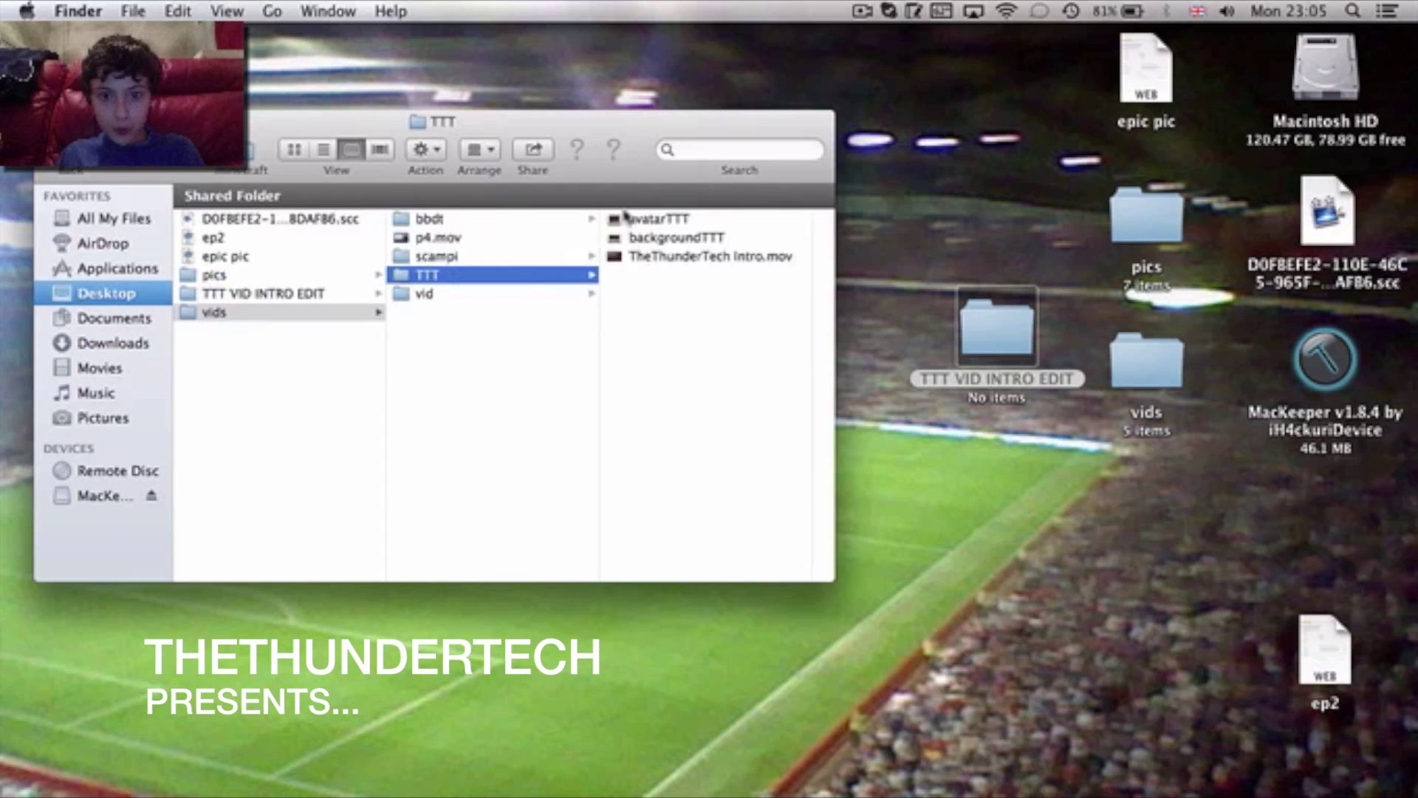
click(653, 218)
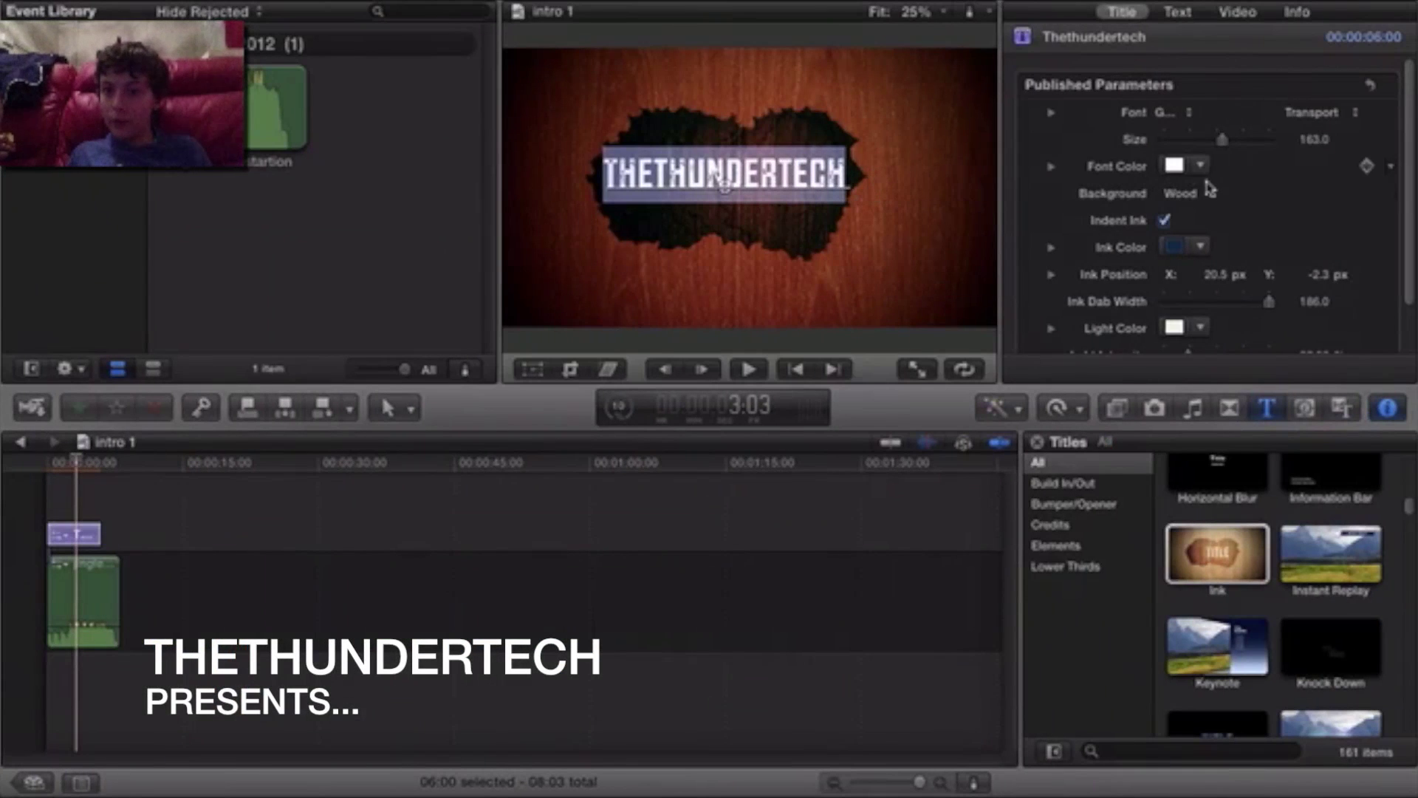
Try Wool, Bamboo and Canvas backgrounds behind the THETHUNDERTECH title
click(1210, 189)
click(1208, 211)
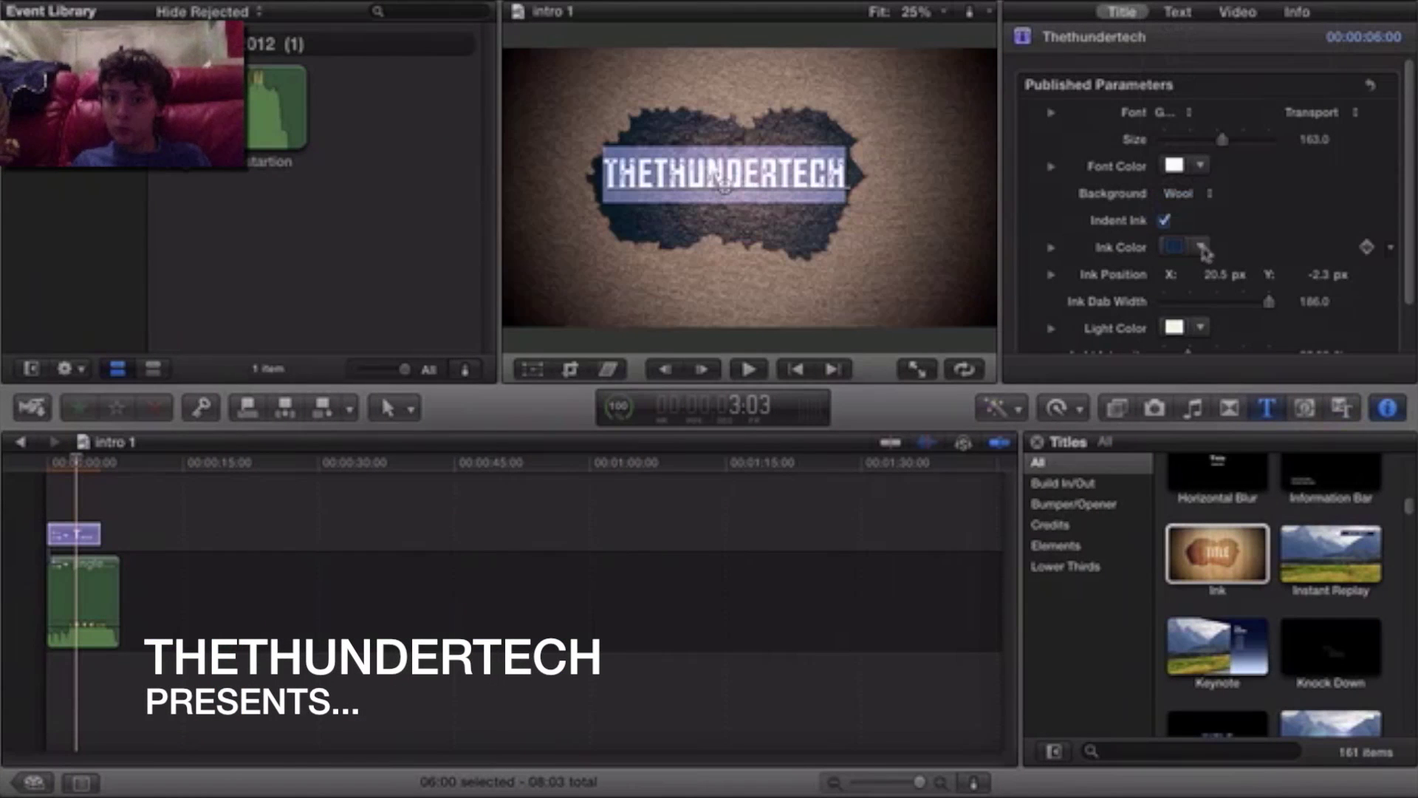
click(1183, 195)
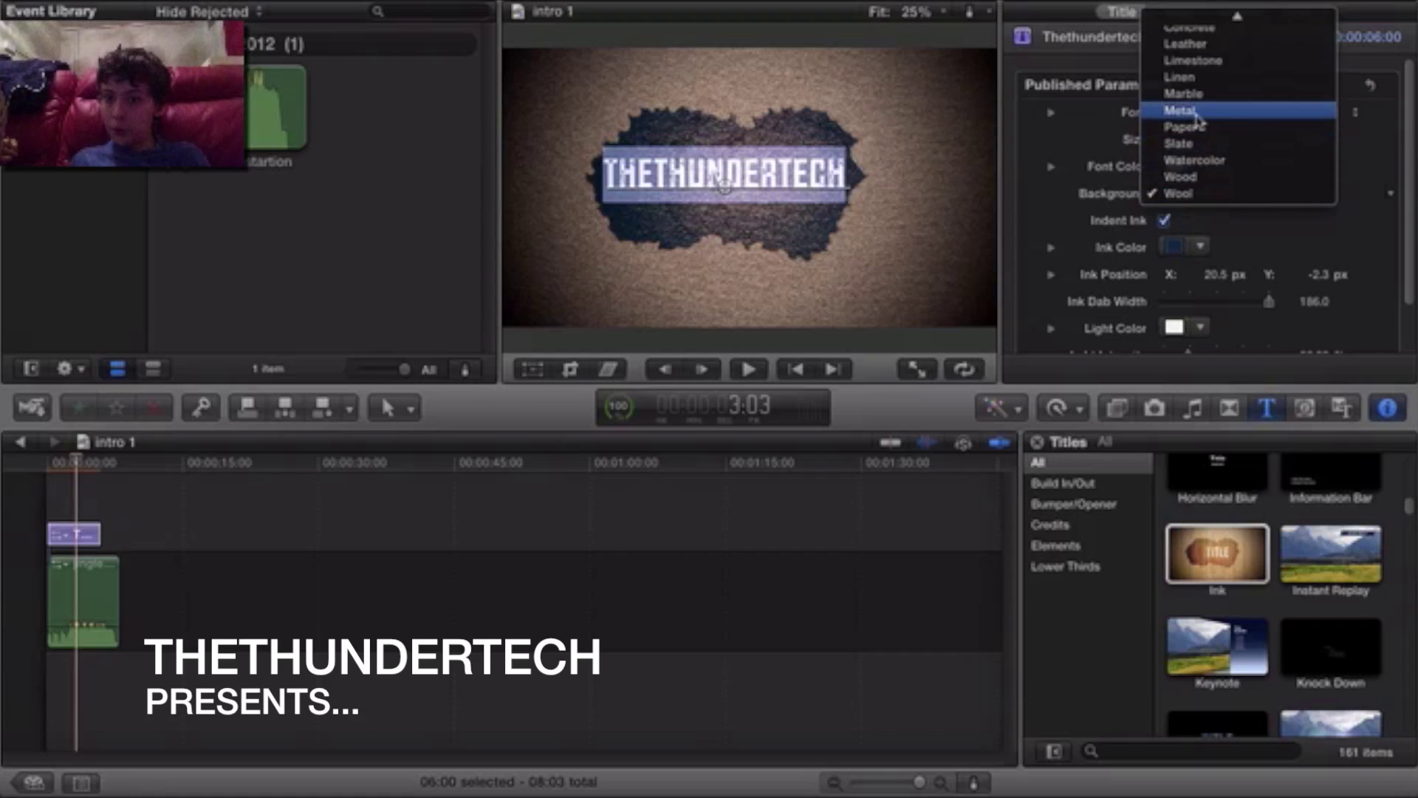
click(1206, 40)
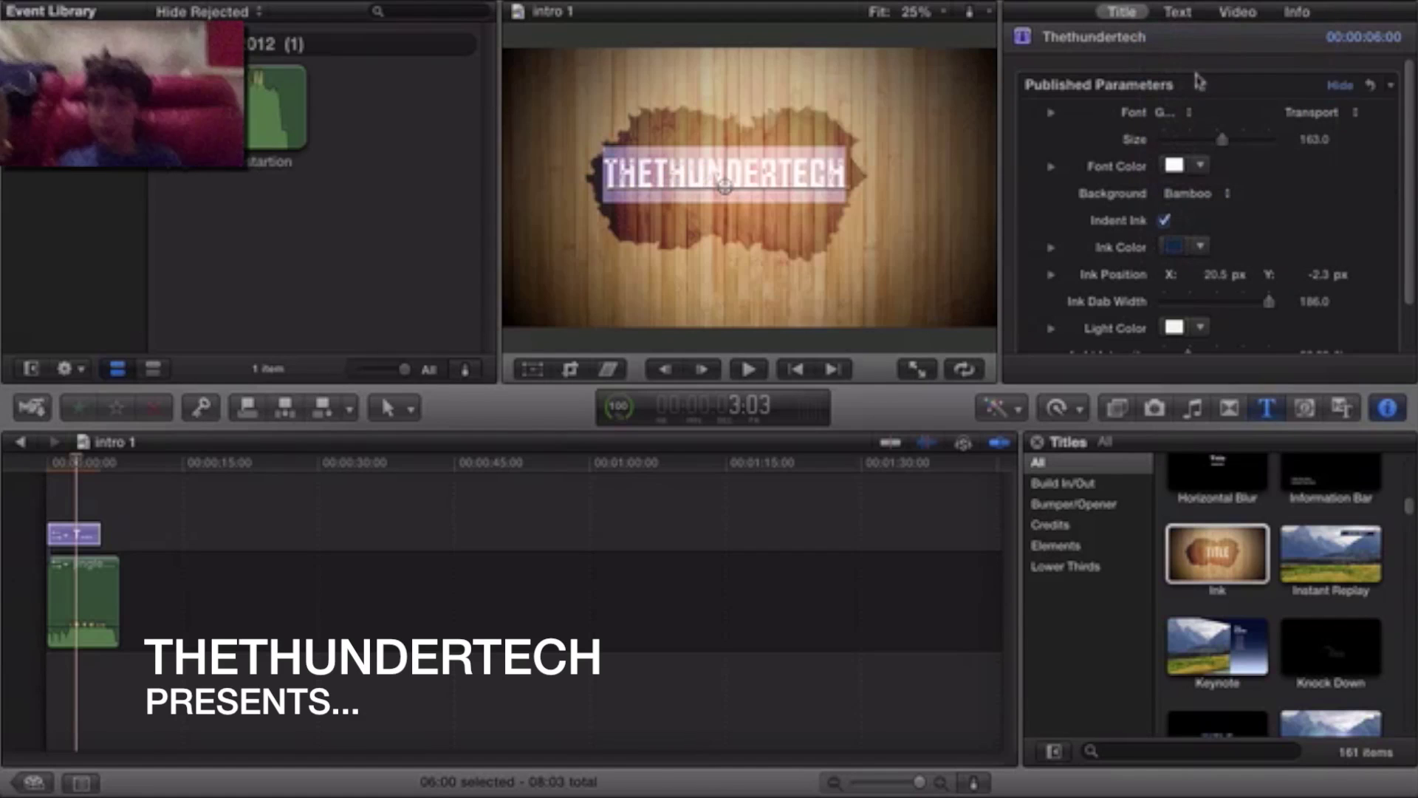
click(1183, 198)
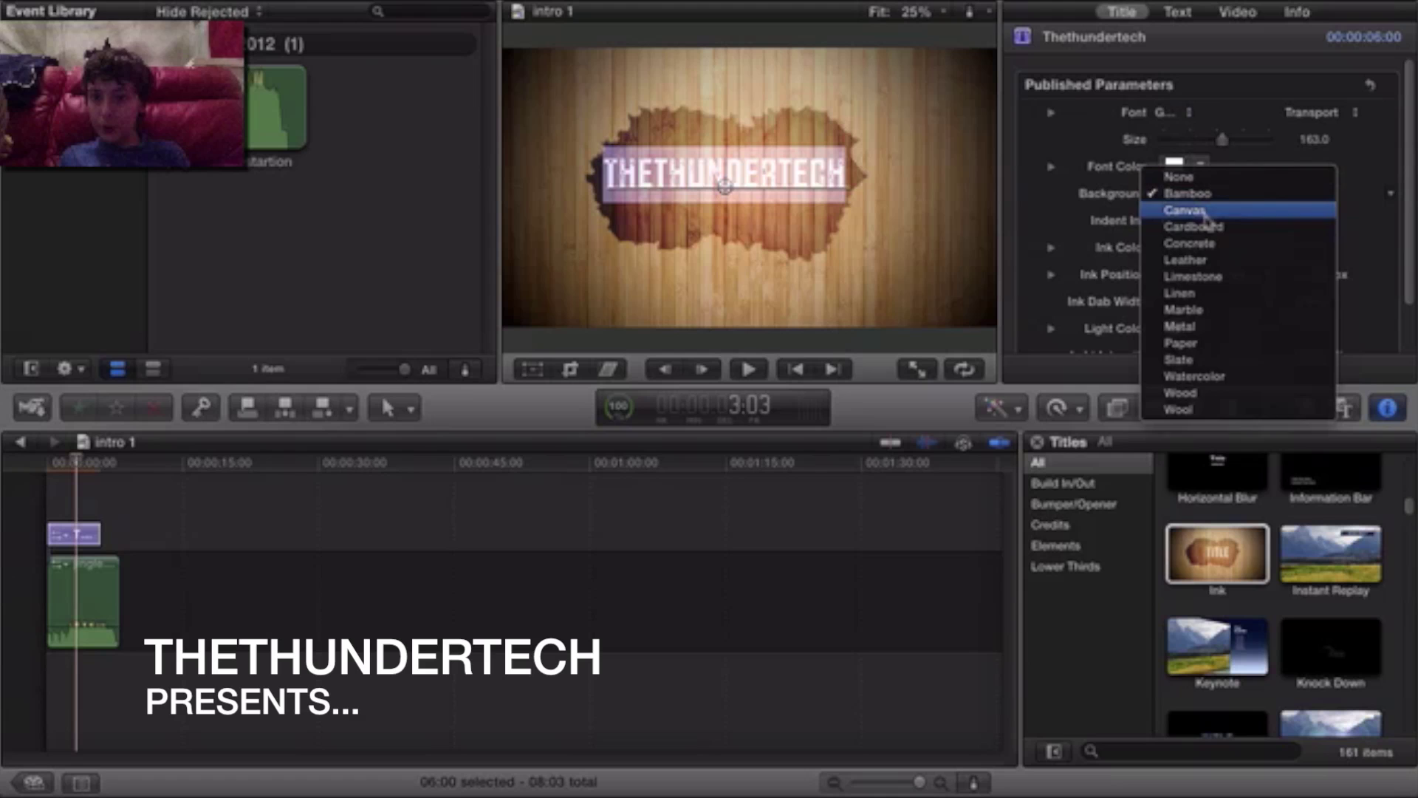
click(1189, 211)
Try Leather and Slate, settle on Wood, and return the playhead to the start
click(1188, 211)
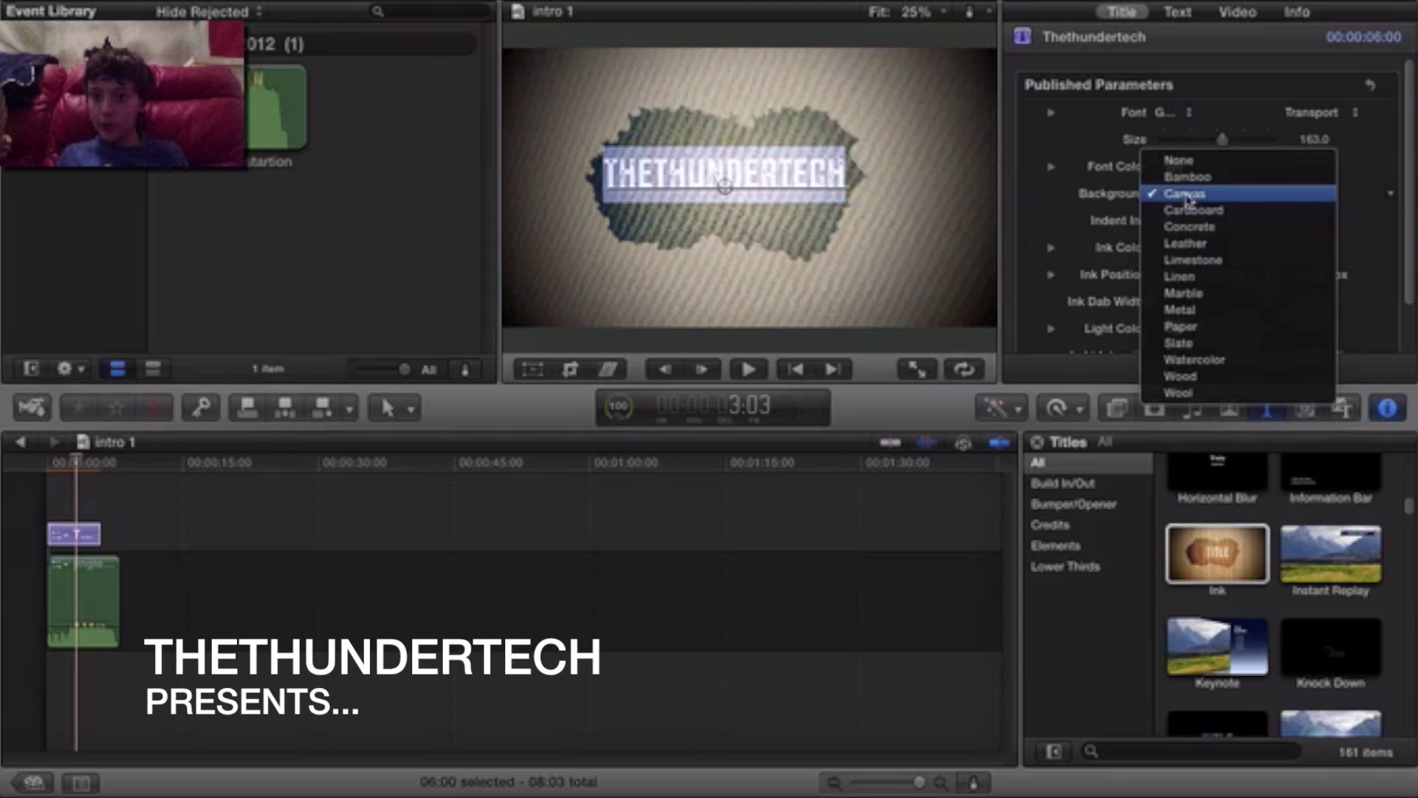
click(1191, 244)
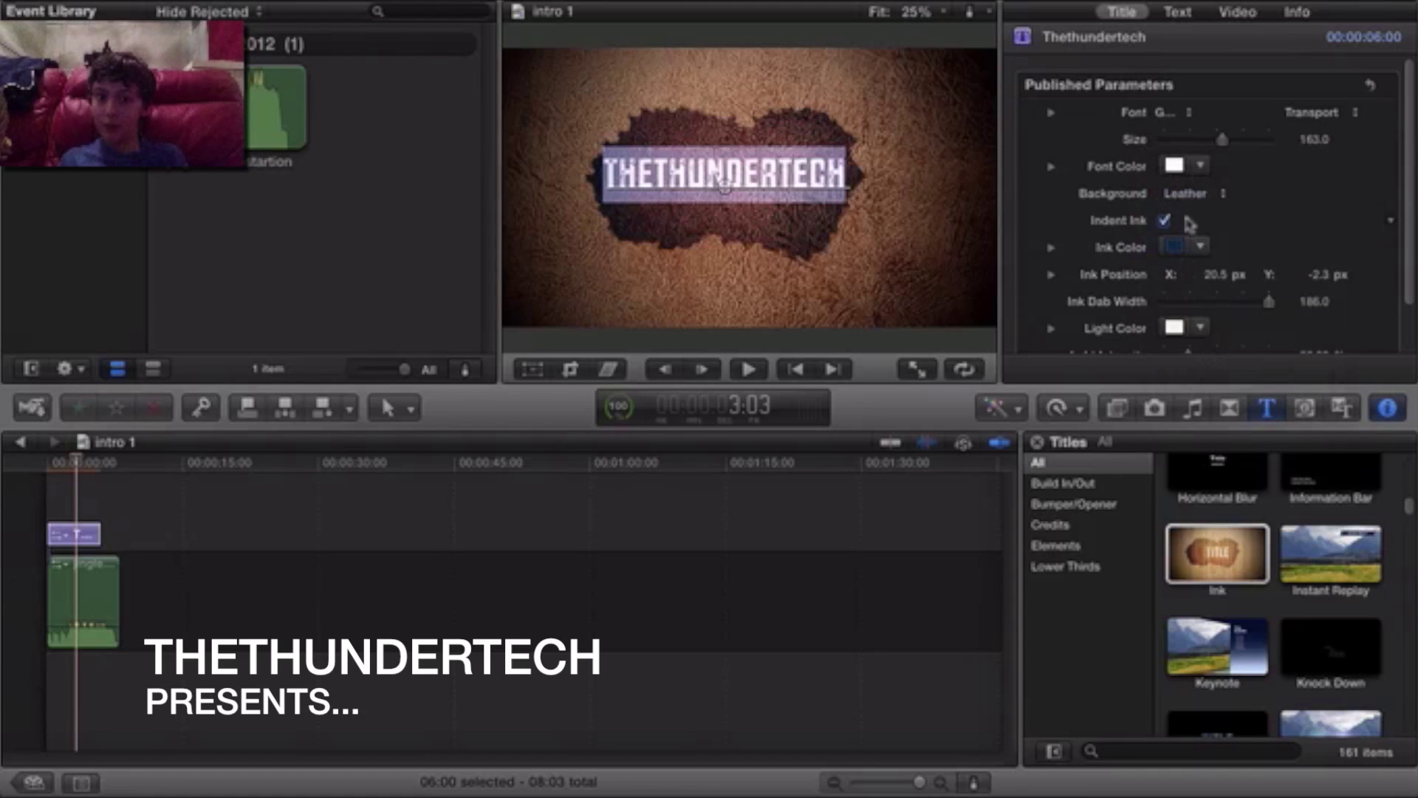
click(1194, 199)
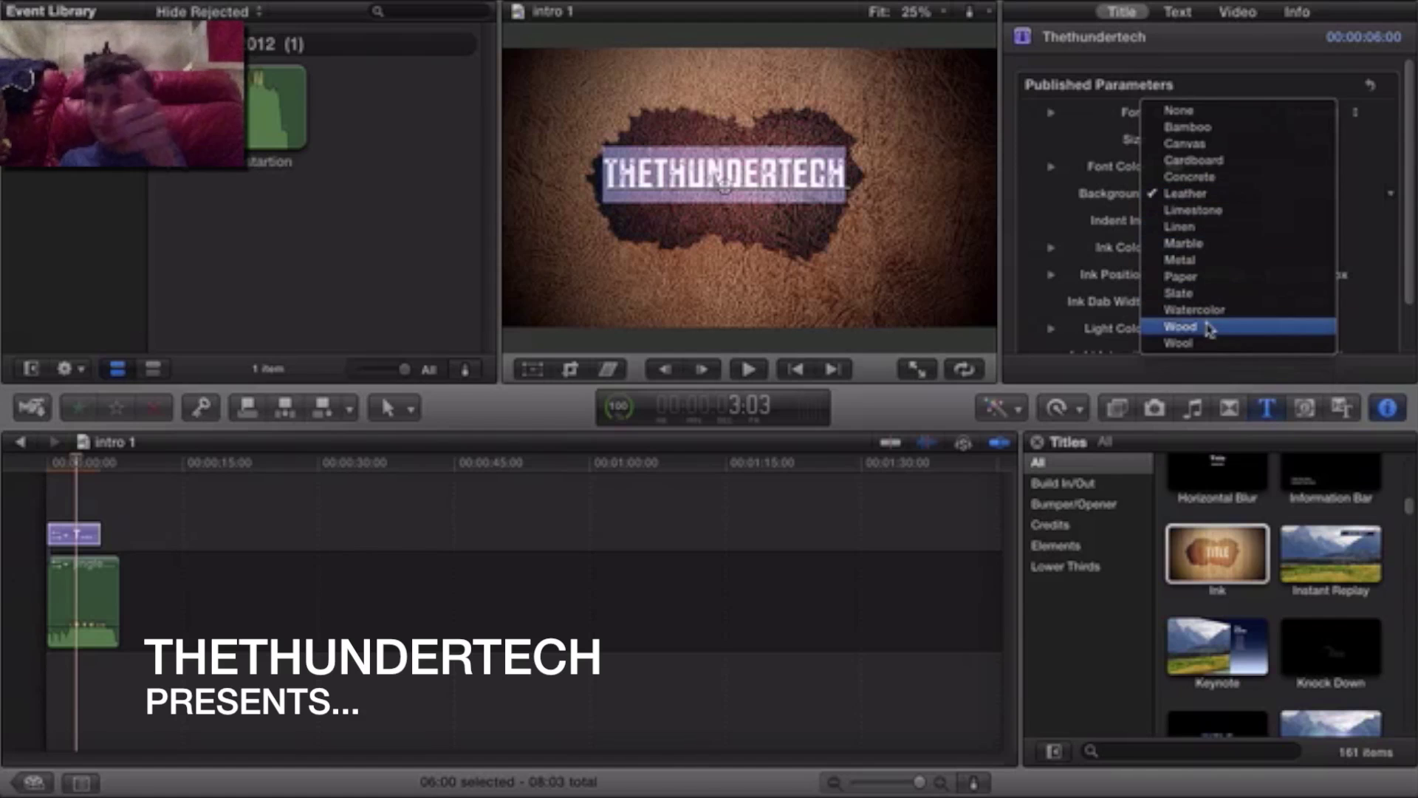
click(1203, 296)
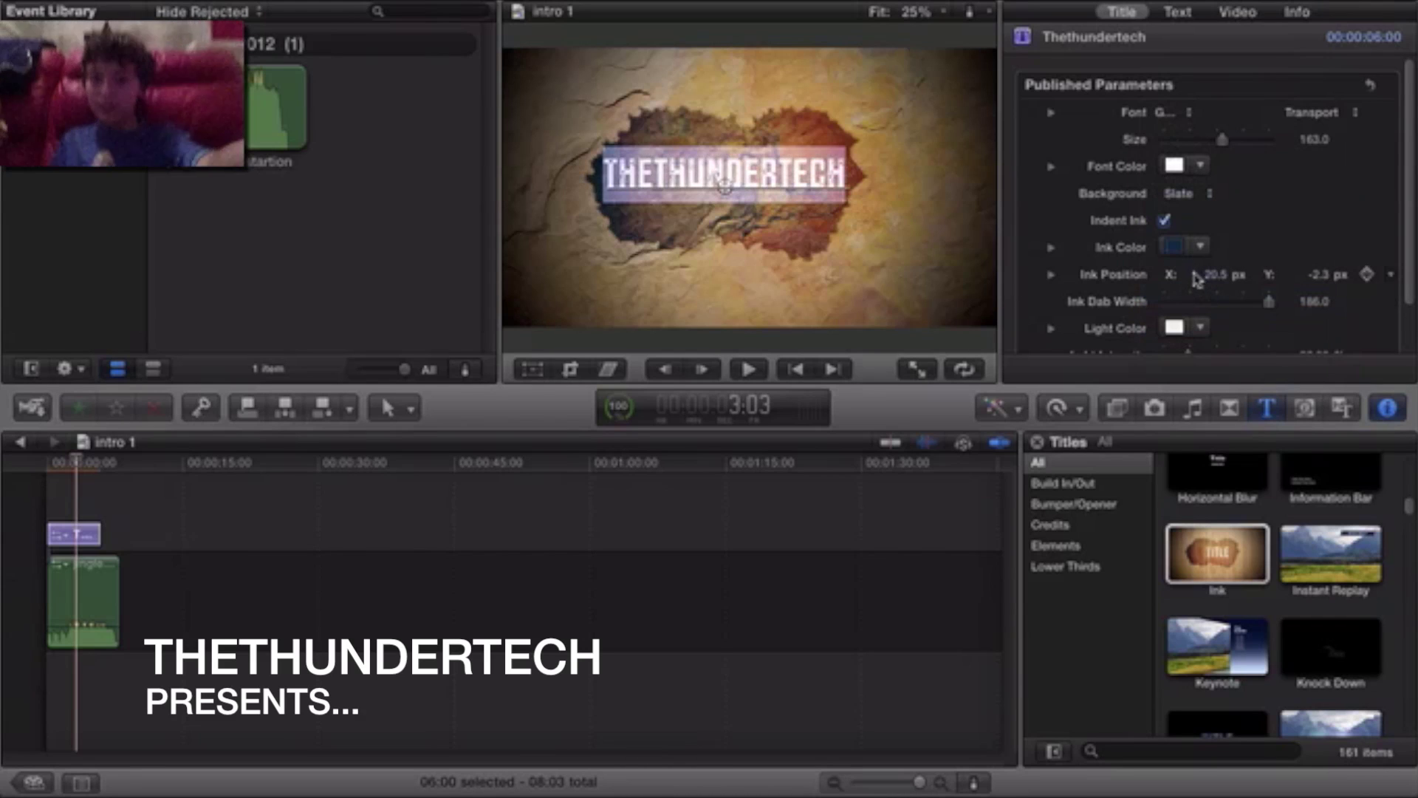
click(1184, 195)
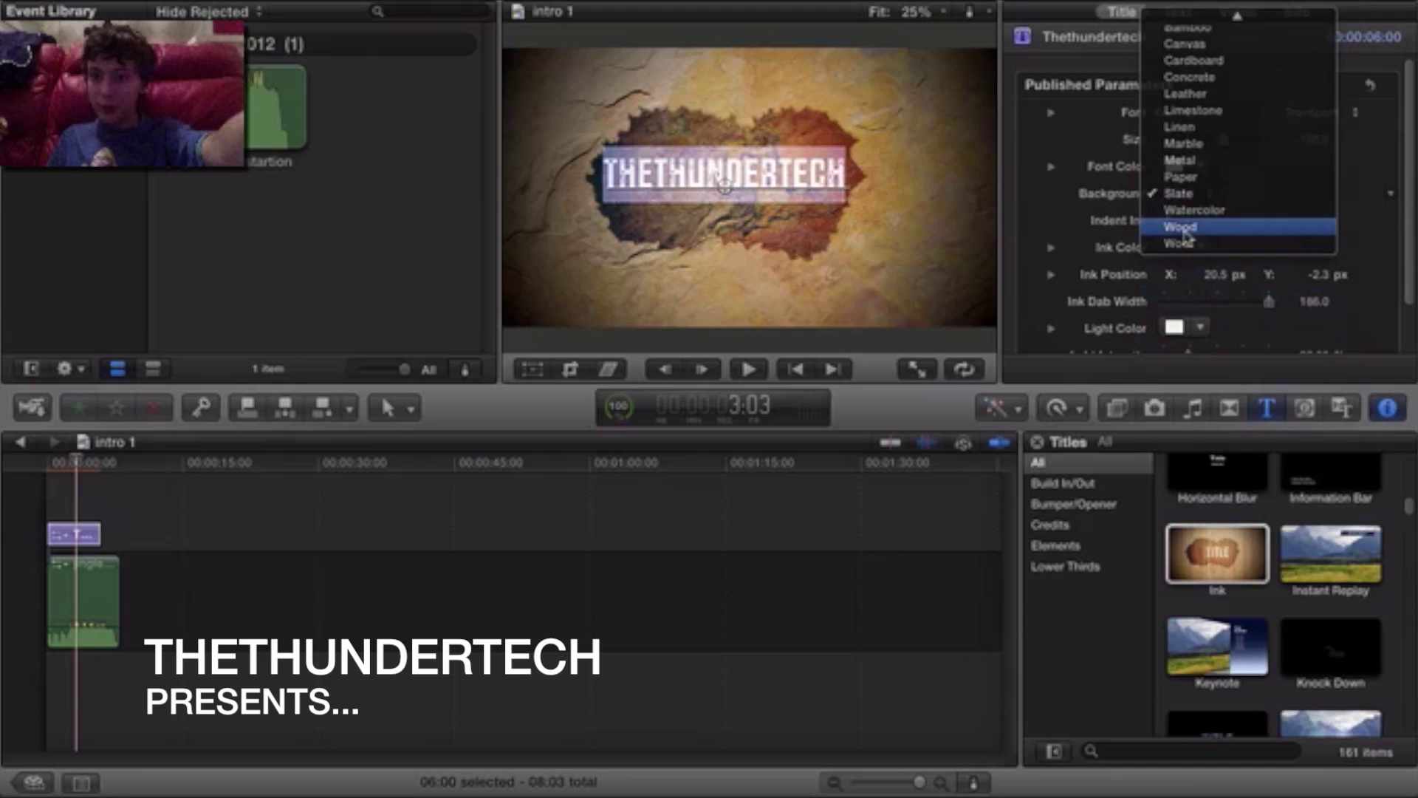
click(1186, 227)
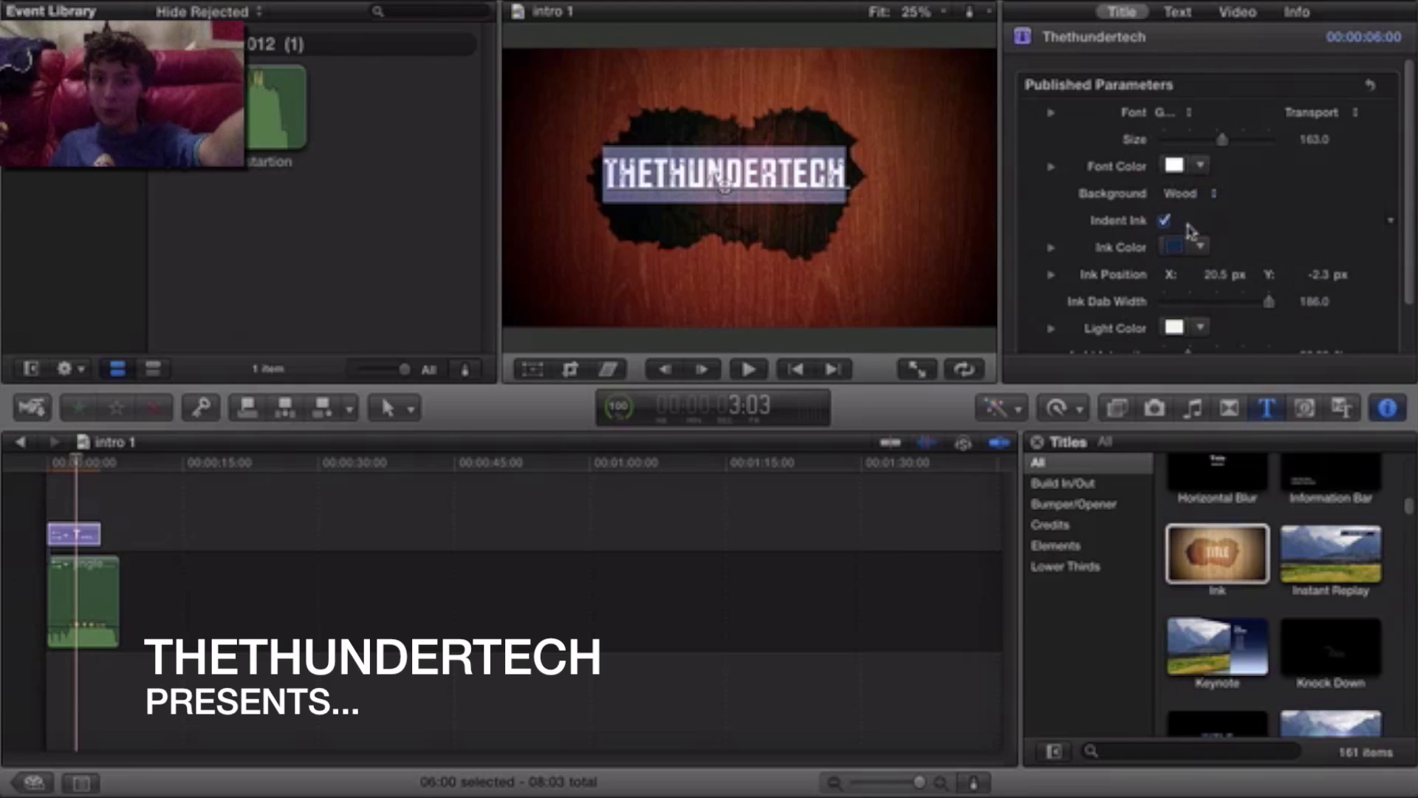
click(47, 466)
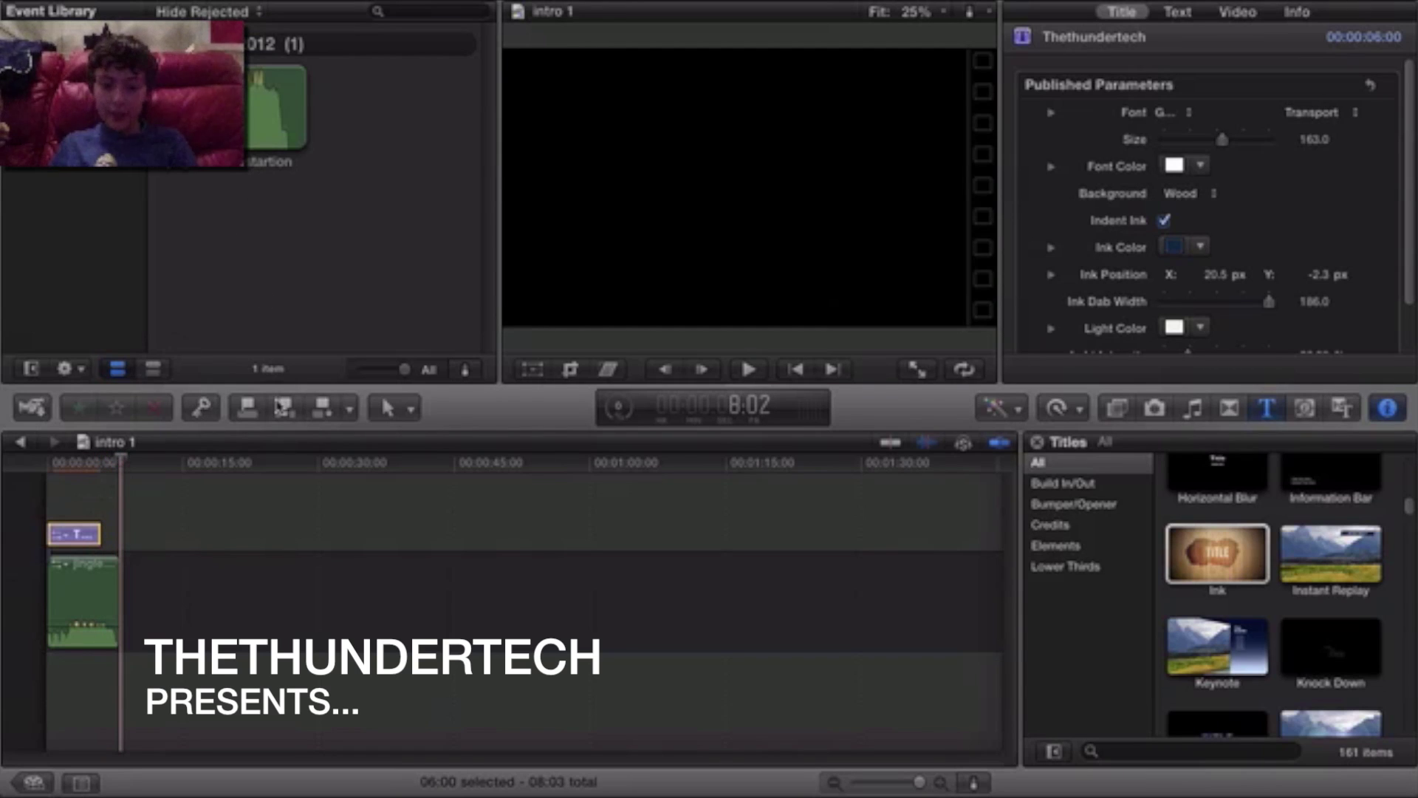
Start a movie export of intro 1 and clear the suggested file name
click(333, 612)
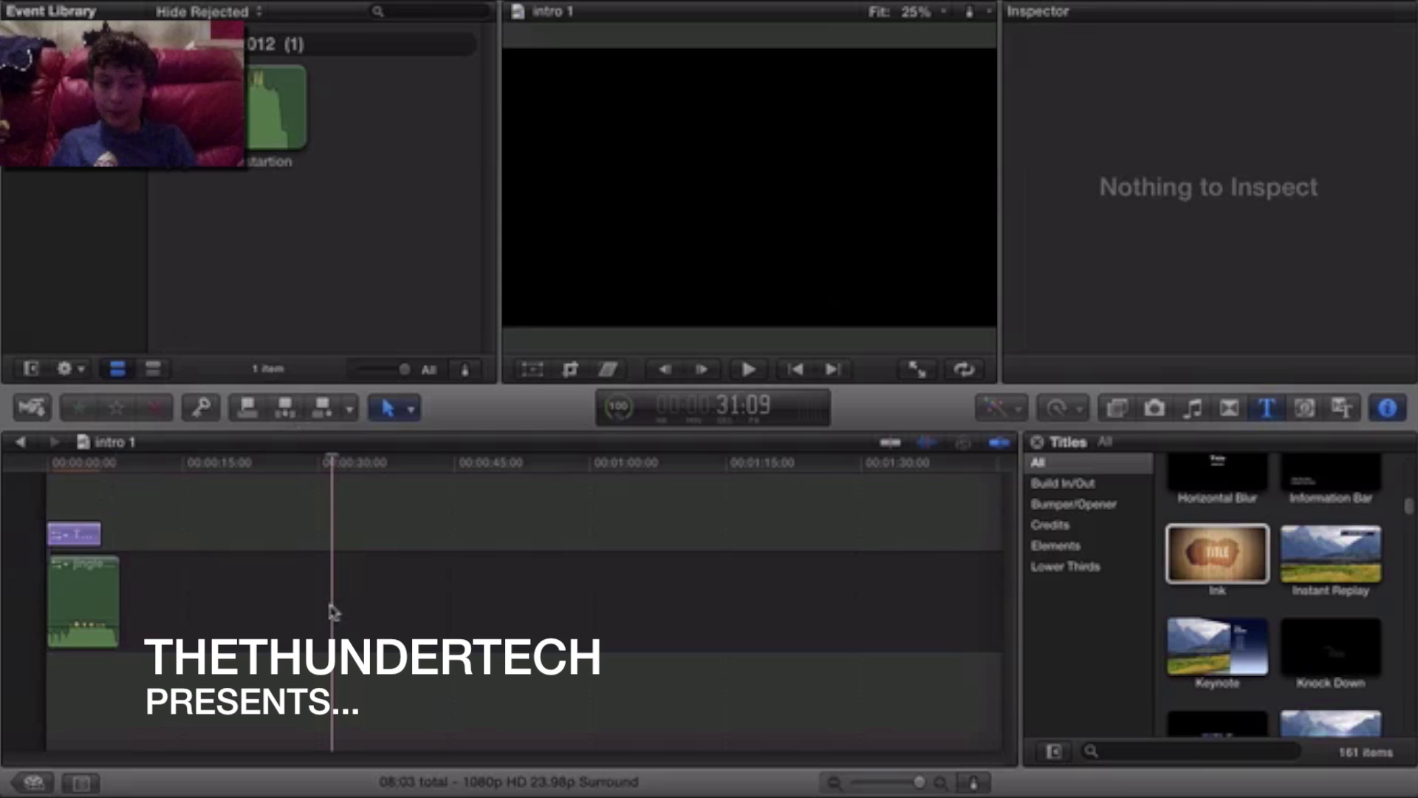
key(super+e)
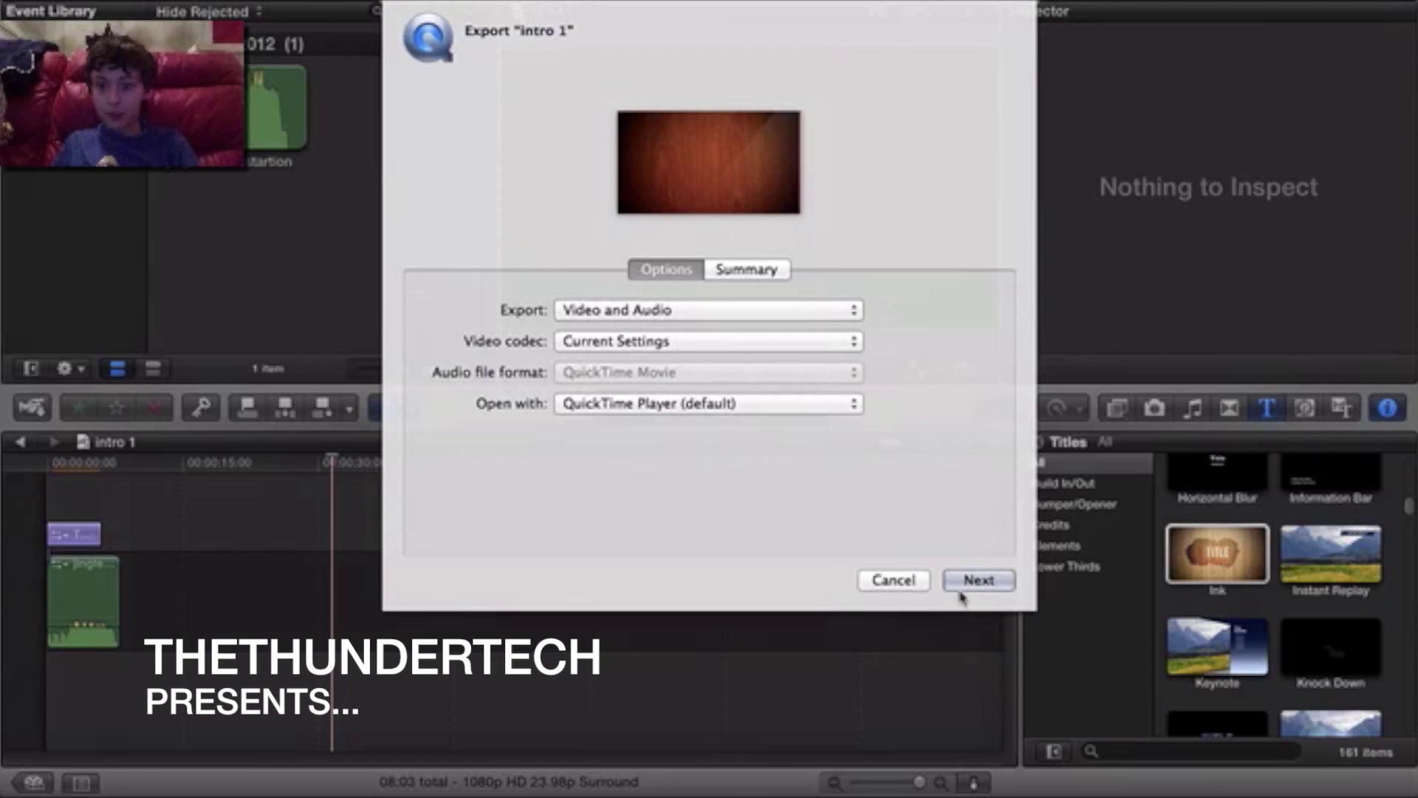
click(962, 585)
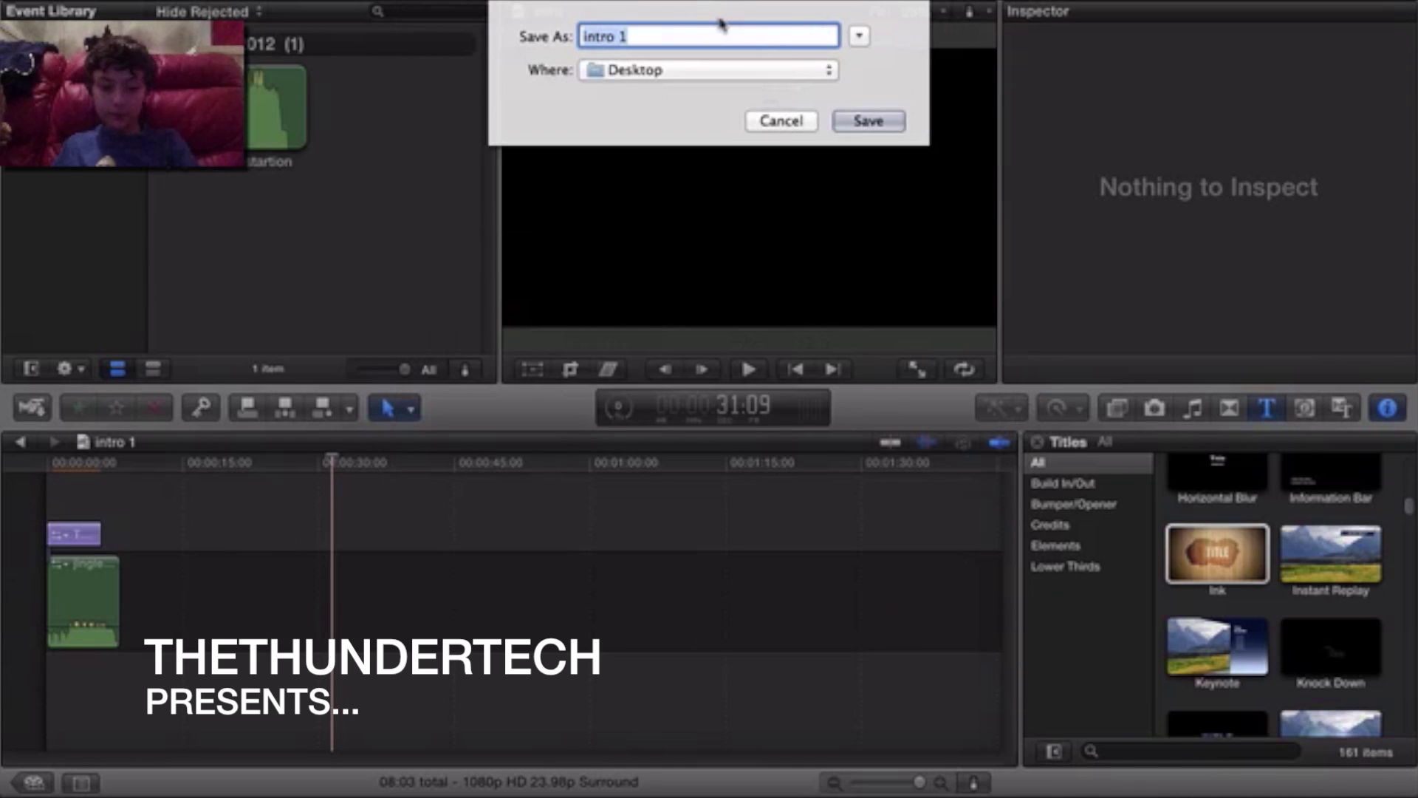
key(BackSpace)
text(in)
key(BackSpace)
key(BackSpace)
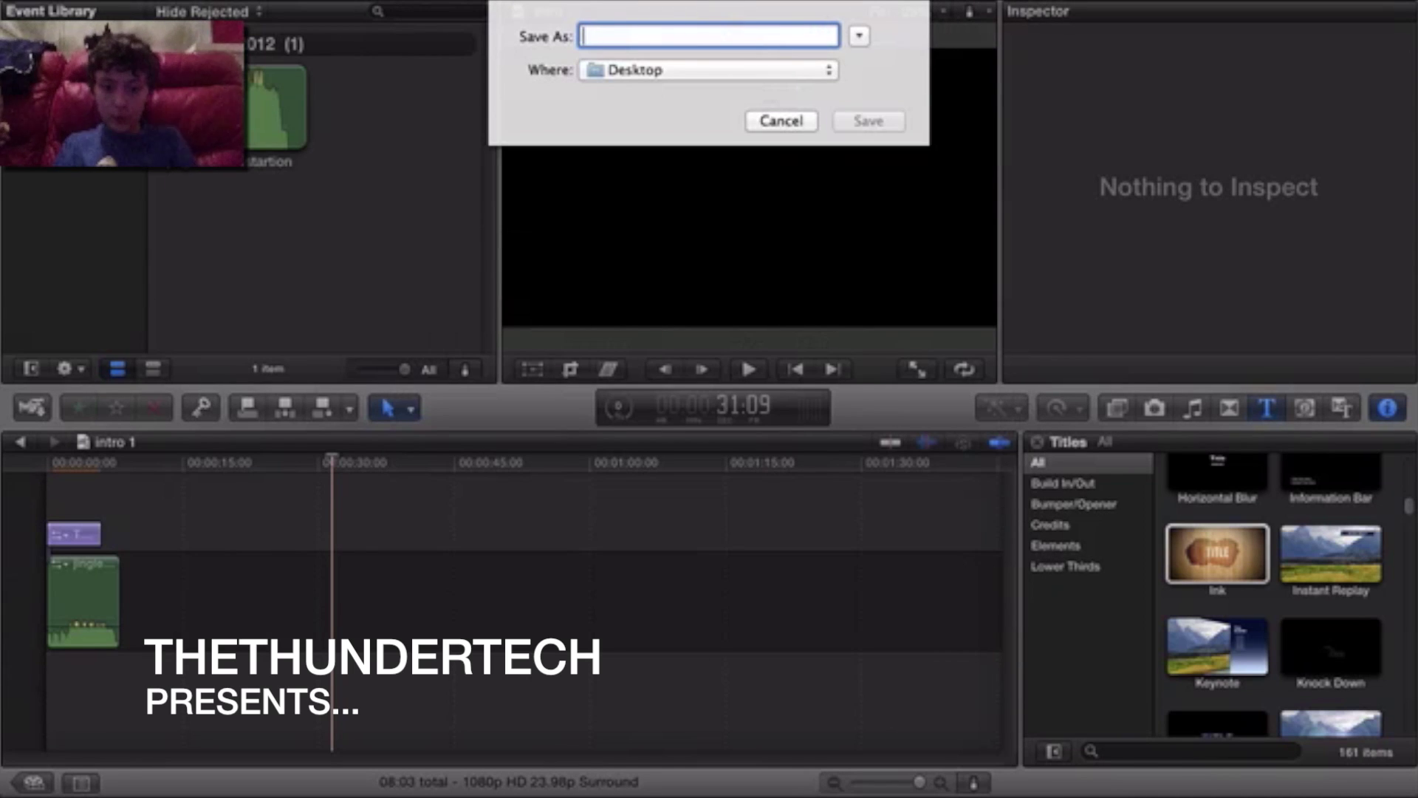
text(TTT Intro )
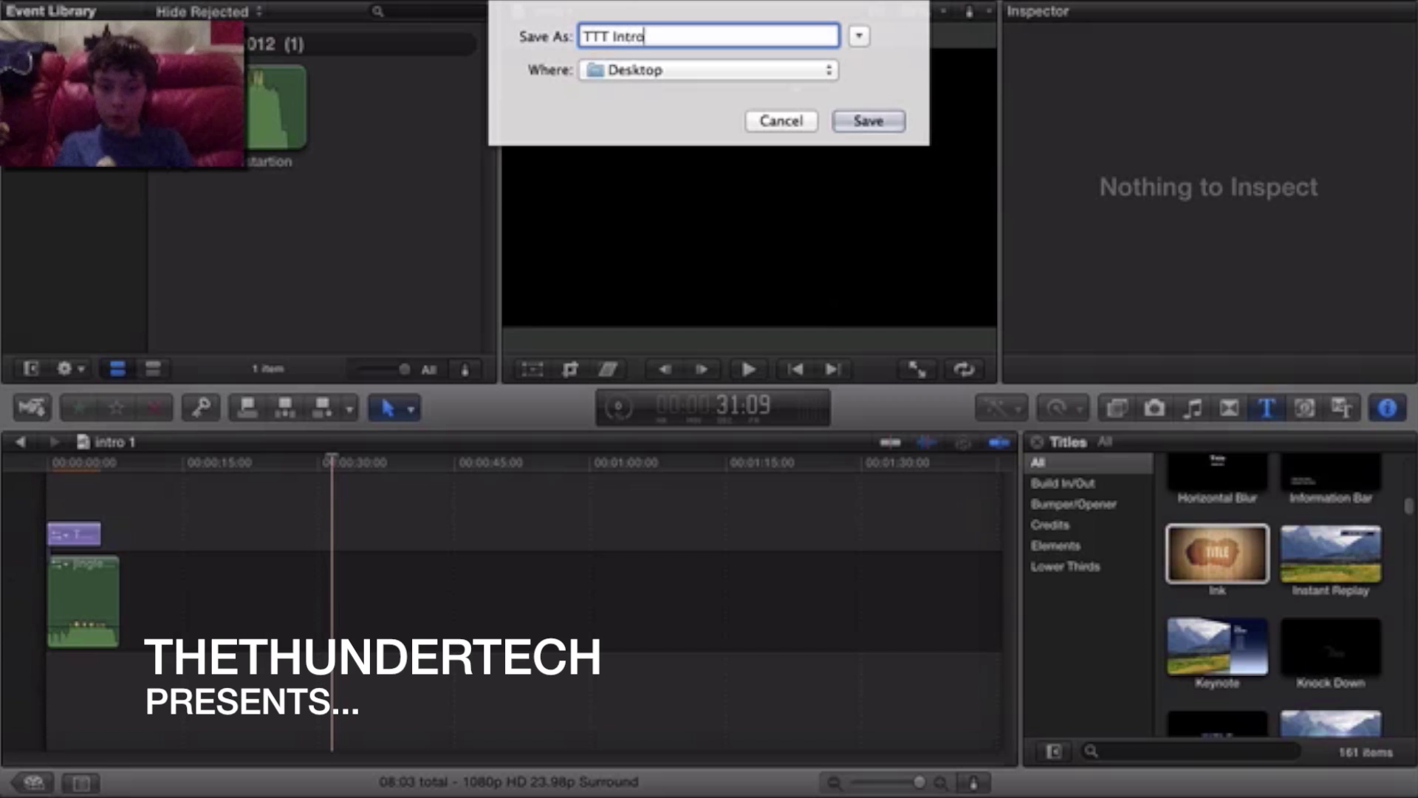
text(V2)
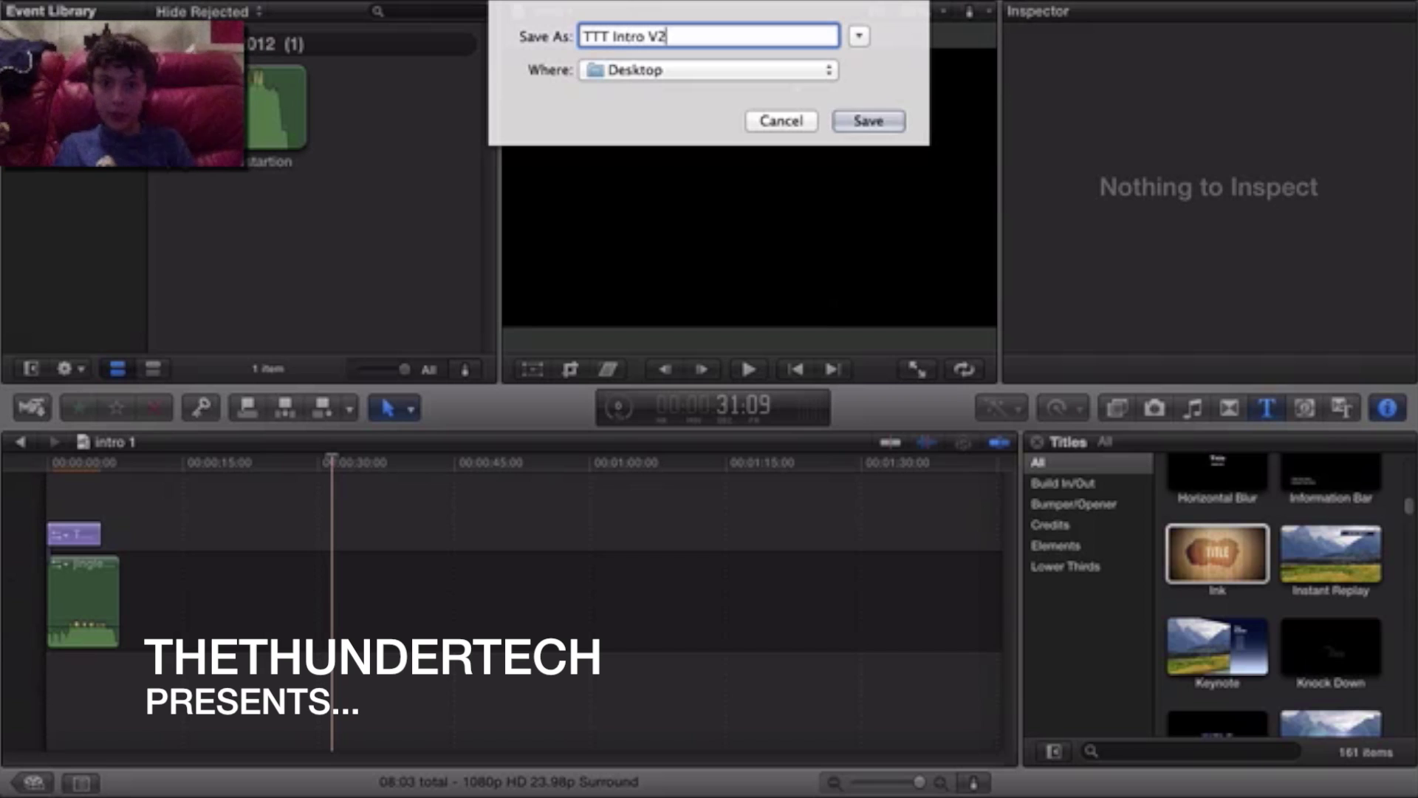
Save the TTT Intro V2 export into the vids > TTT folder
click(764, 69)
click(870, 41)
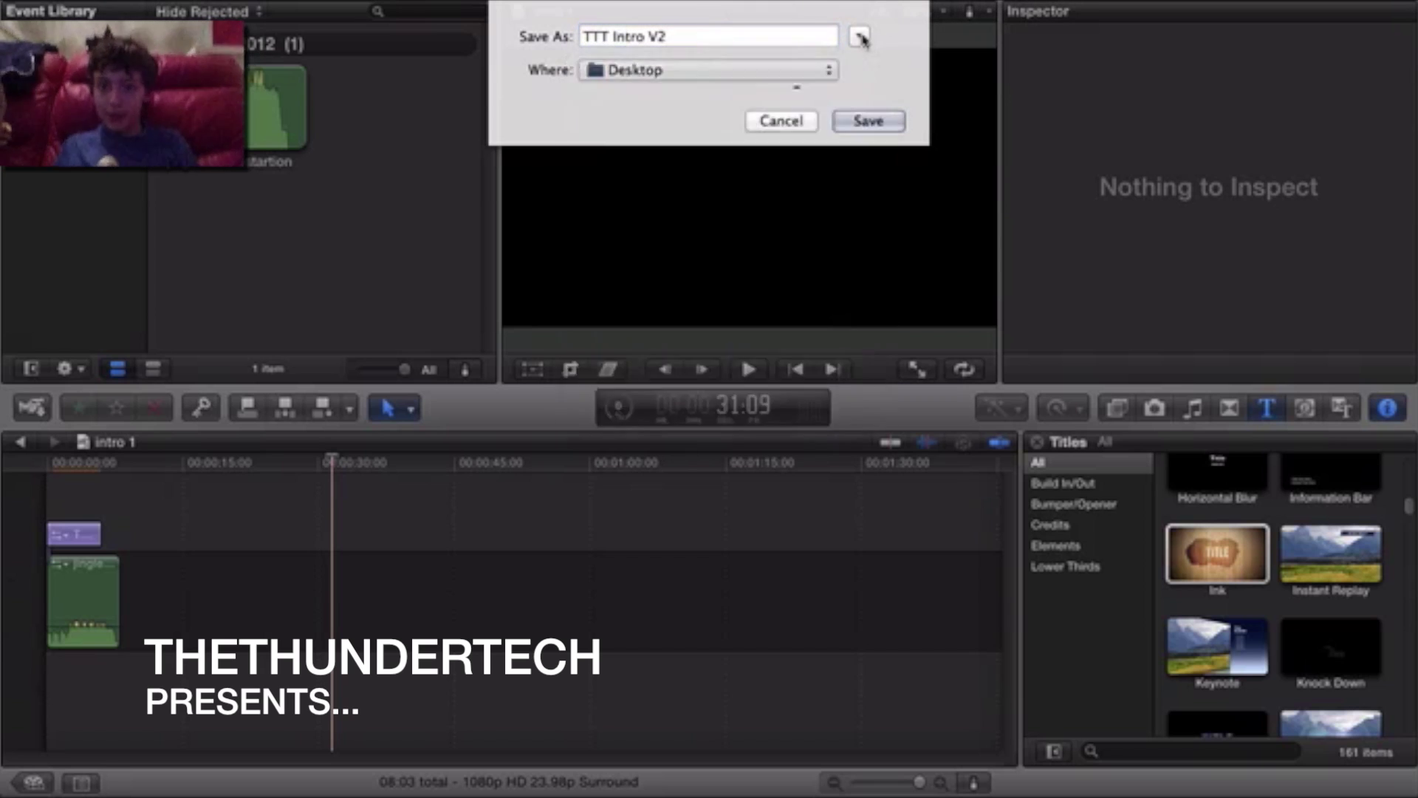
click(862, 40)
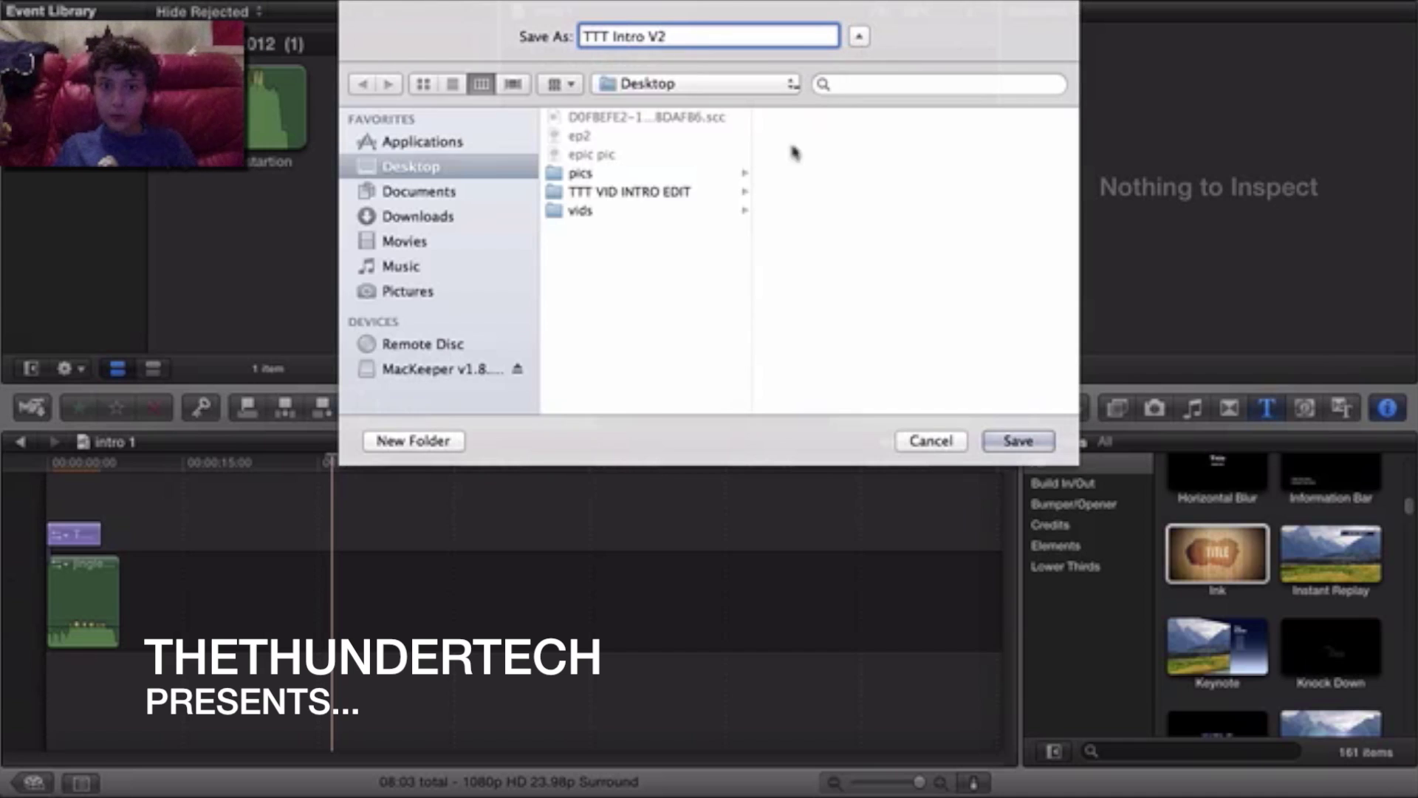
click(662, 212)
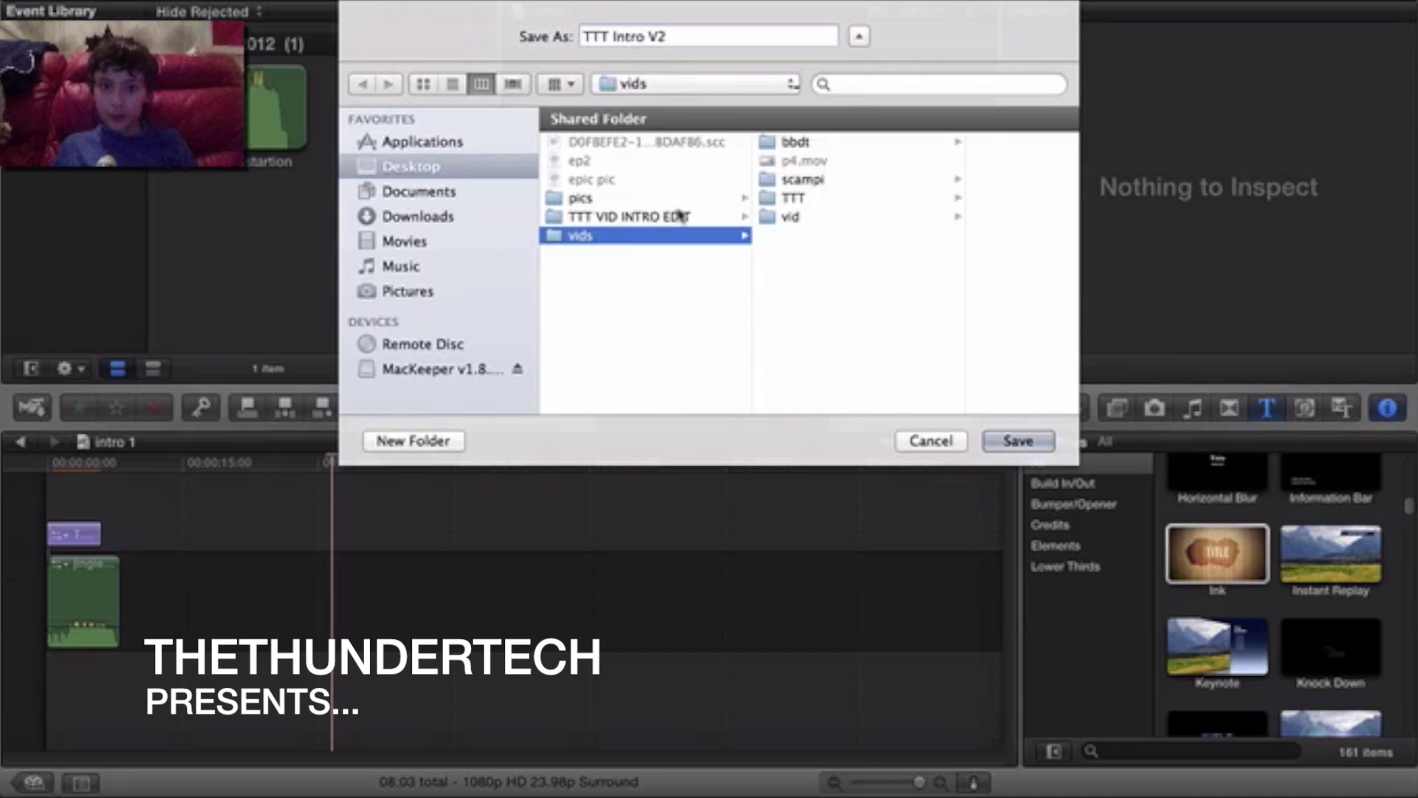
click(811, 199)
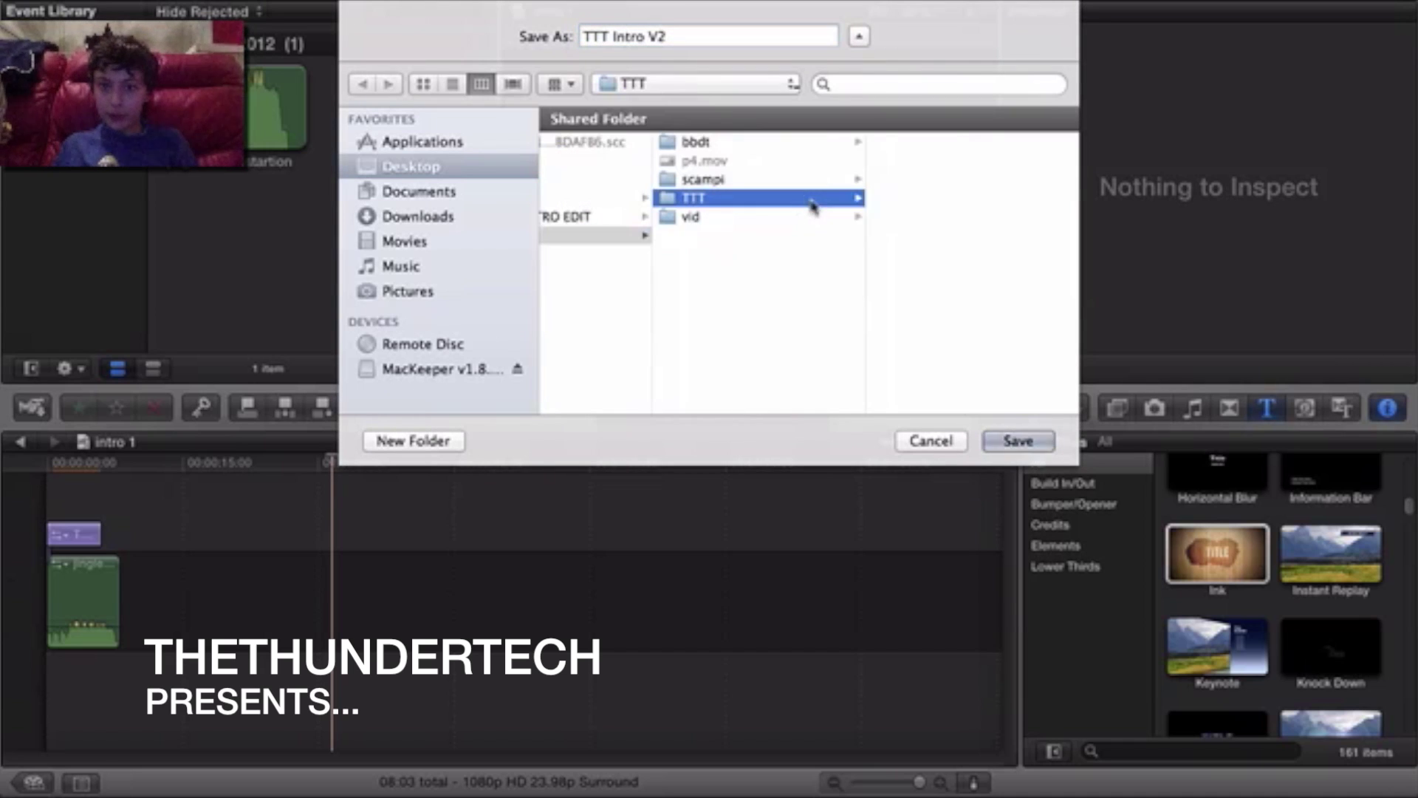
click(1017, 444)
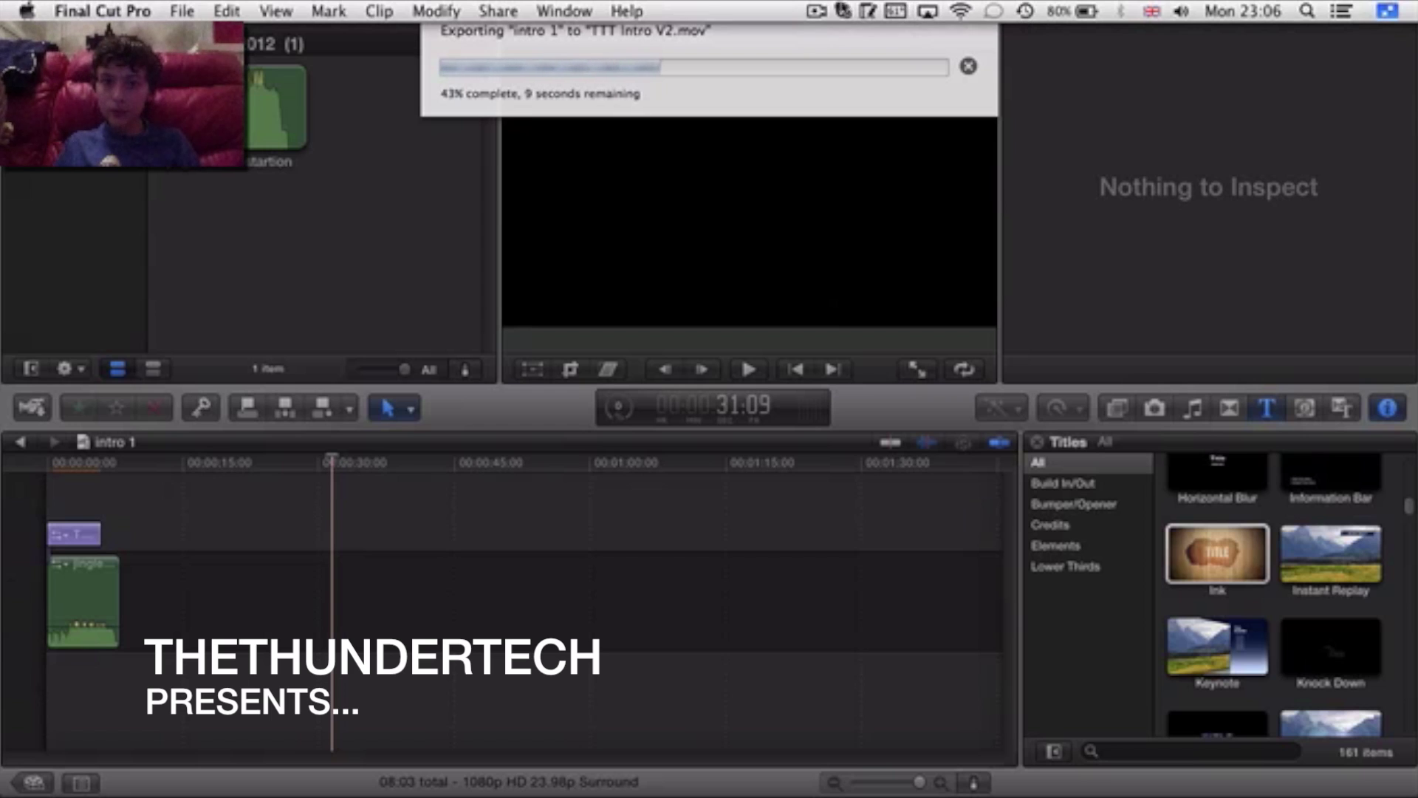
Let the export finish and play TTT Intro V2.mov in QuickTime Player
click(817, 12)
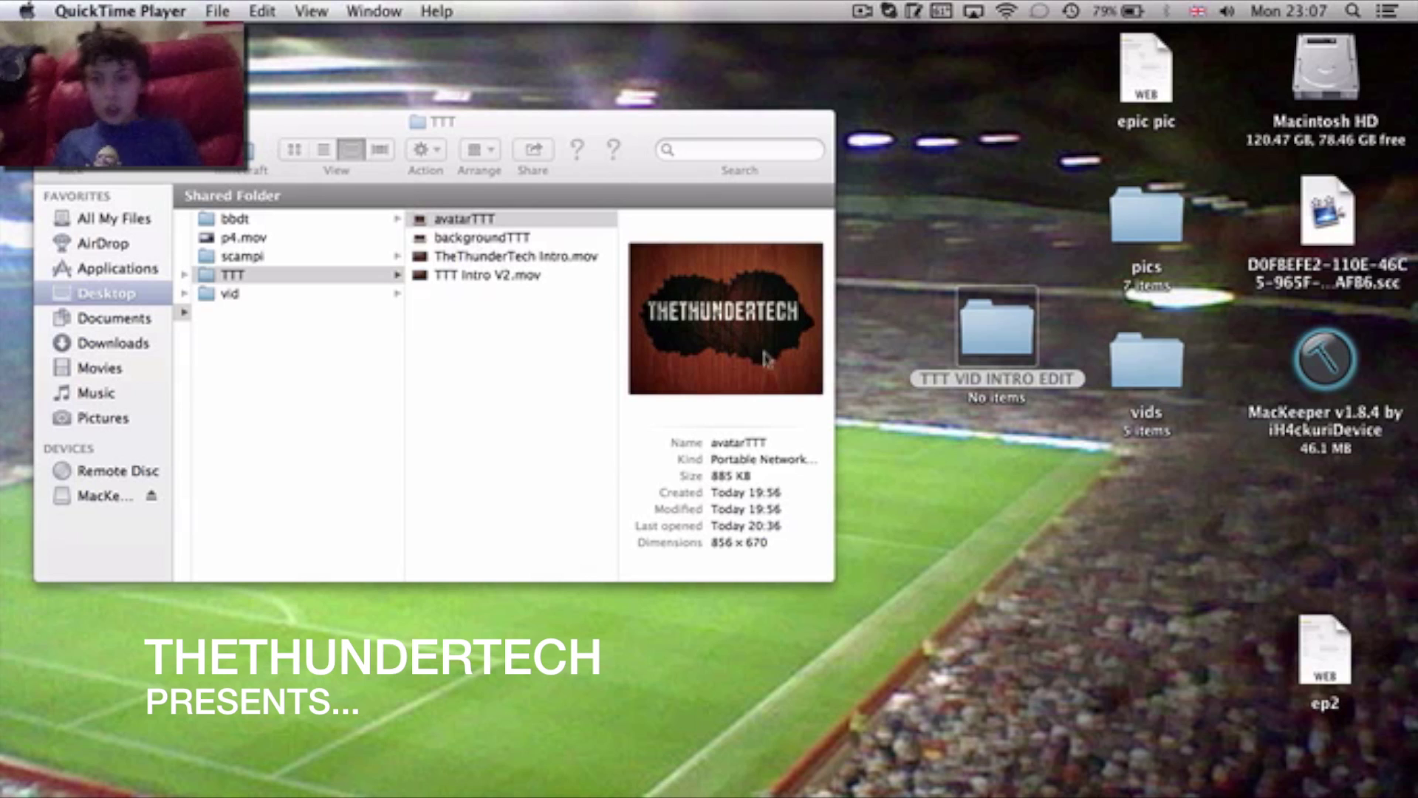
Close QuickTime and confirm TTT Intro V2.mov sits beside TheThunderTech Intro.mov in the TTT folder
click(861, 13)
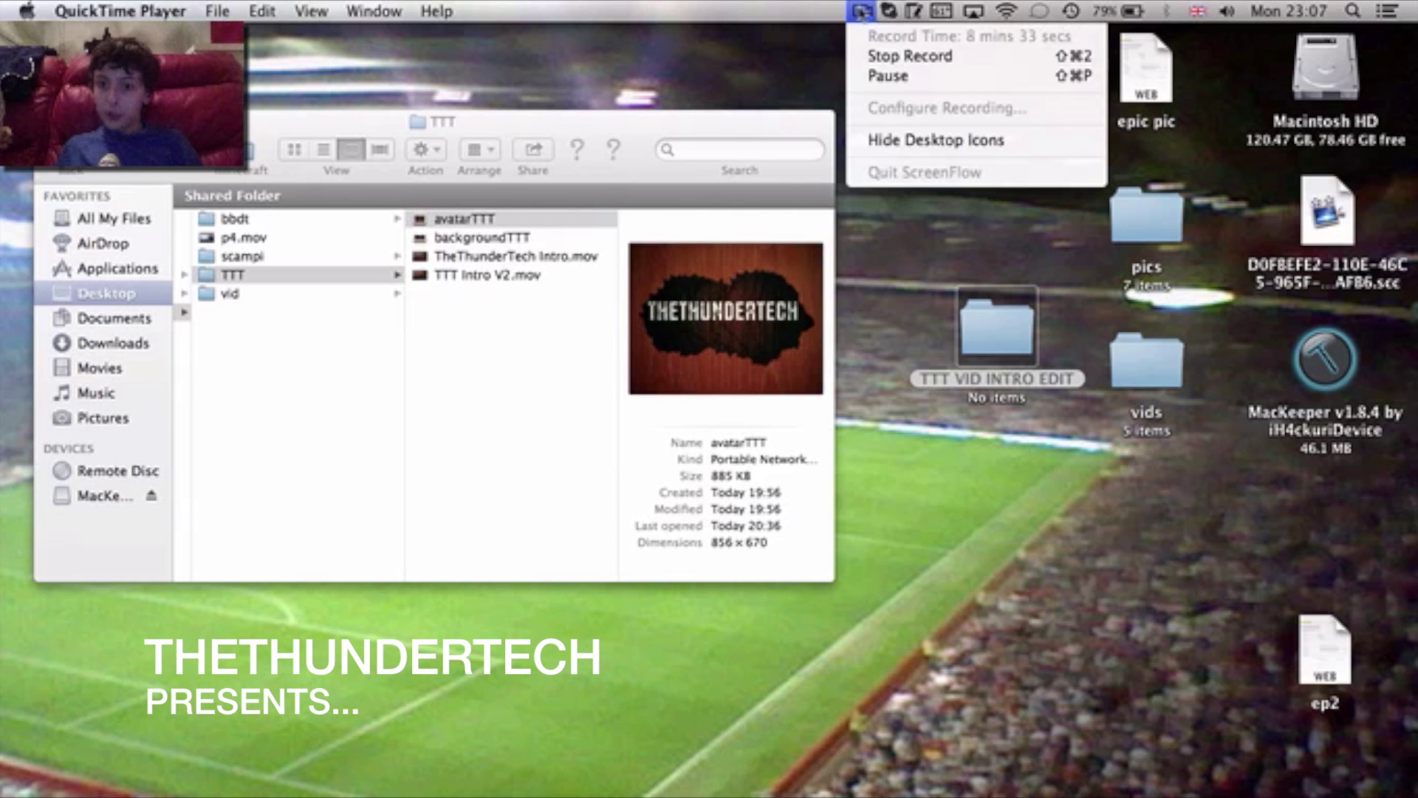
click(871, 57)
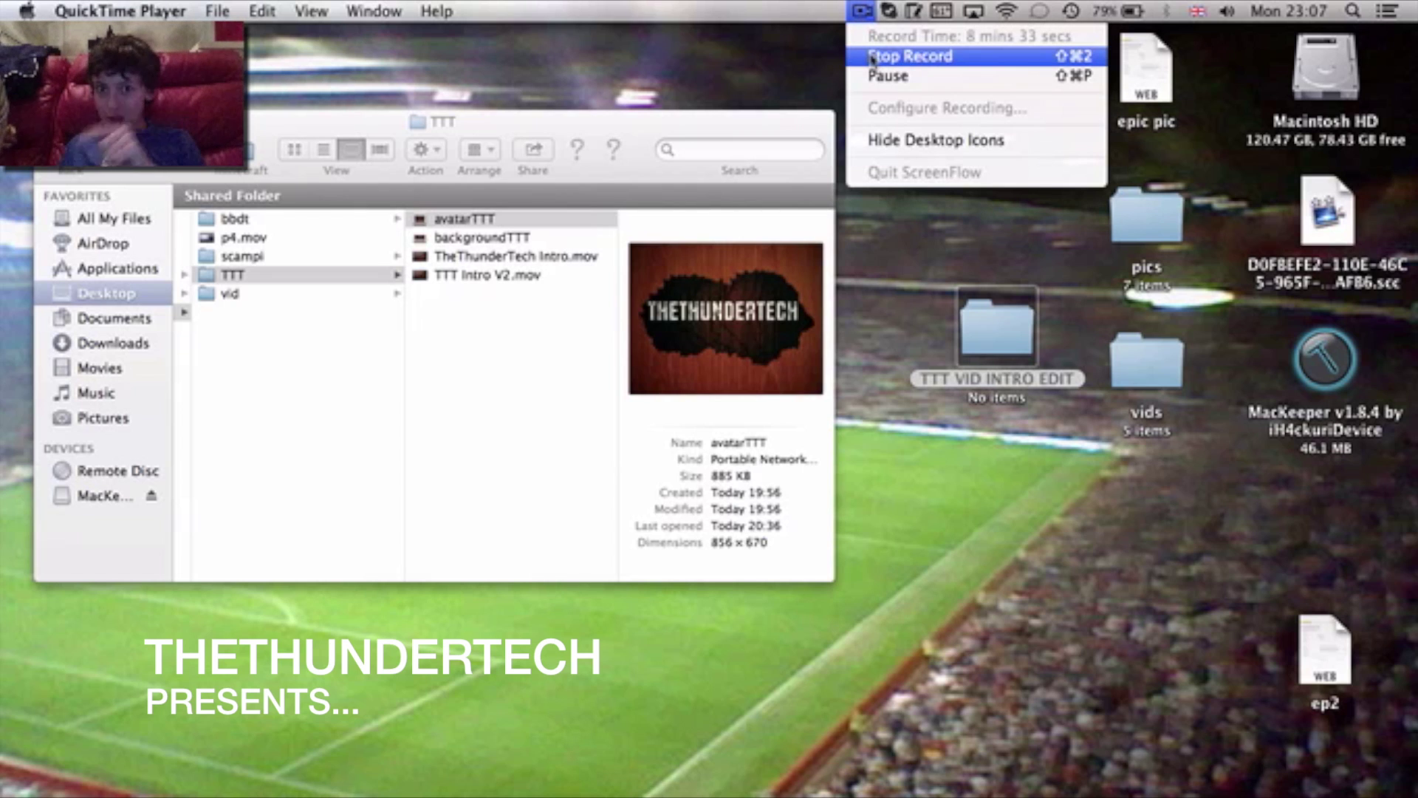